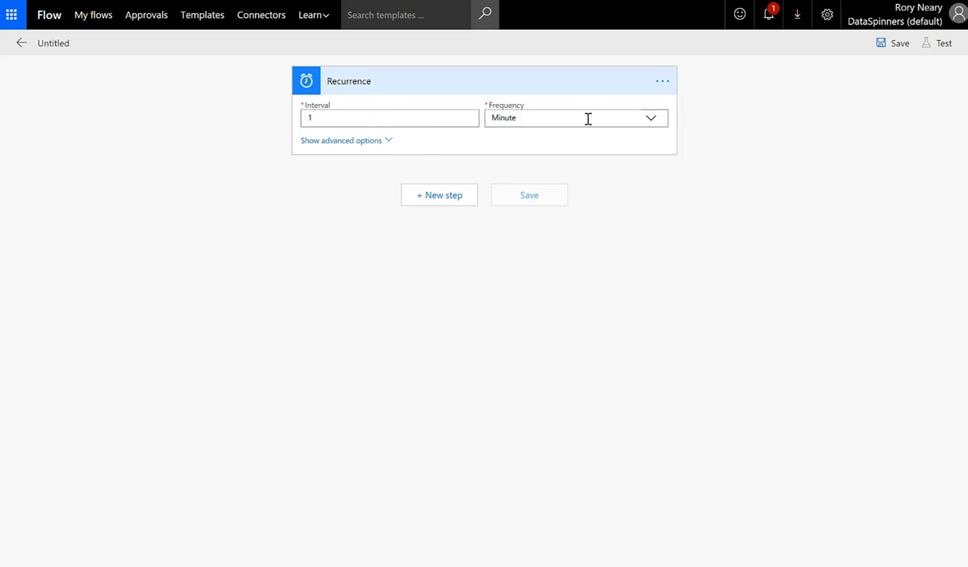
Set the Recurrence trigger to Day frequency with 18 as the only hour in At these hours
left_click(630, 120)
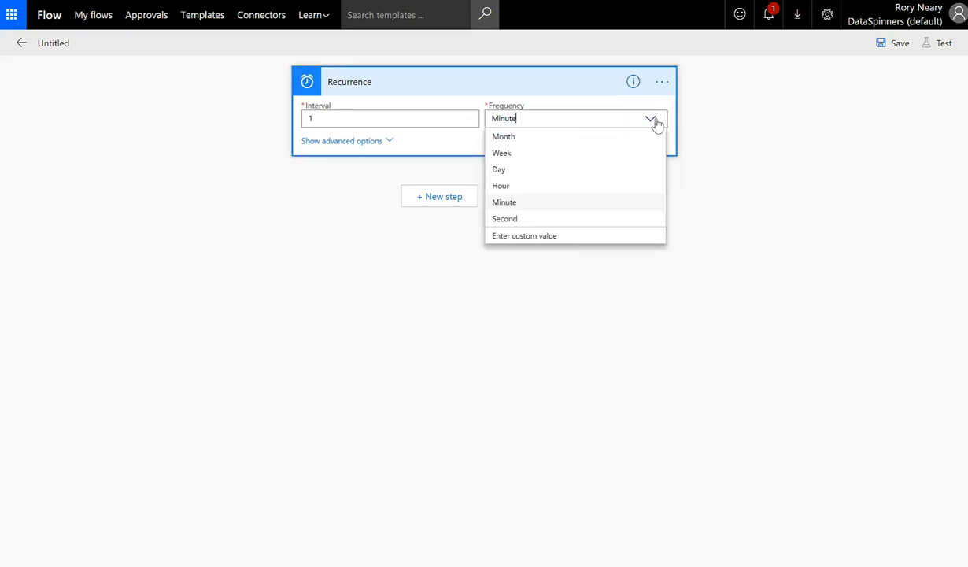
left_click(531, 170)
left_click(346, 140)
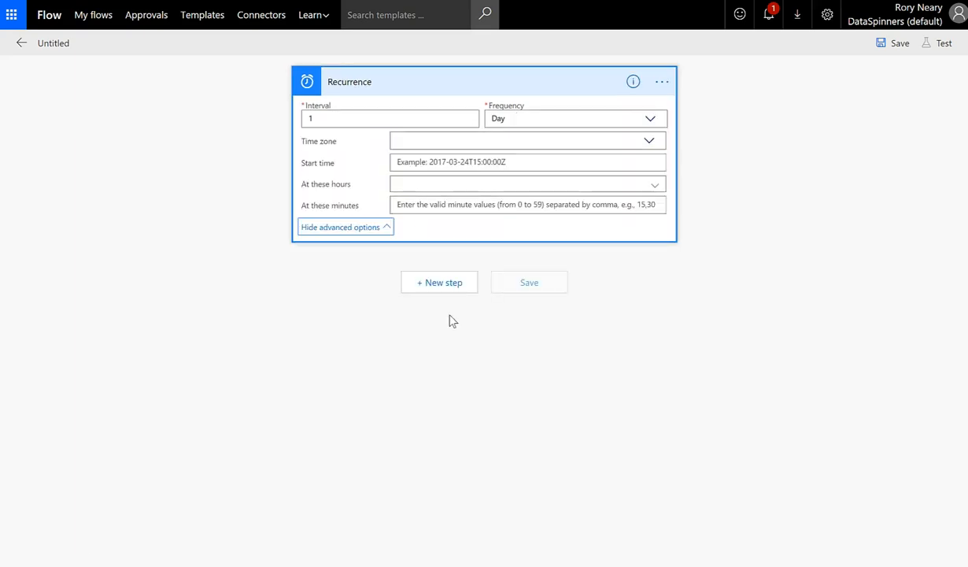
left_click(429, 186)
scroll(463, 357, "down", 3)
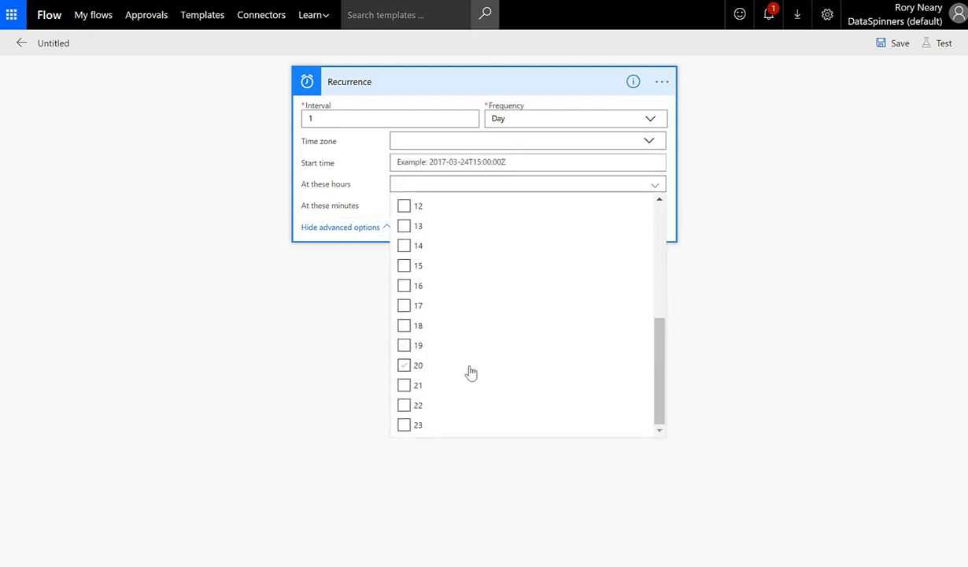
left_click(404, 347)
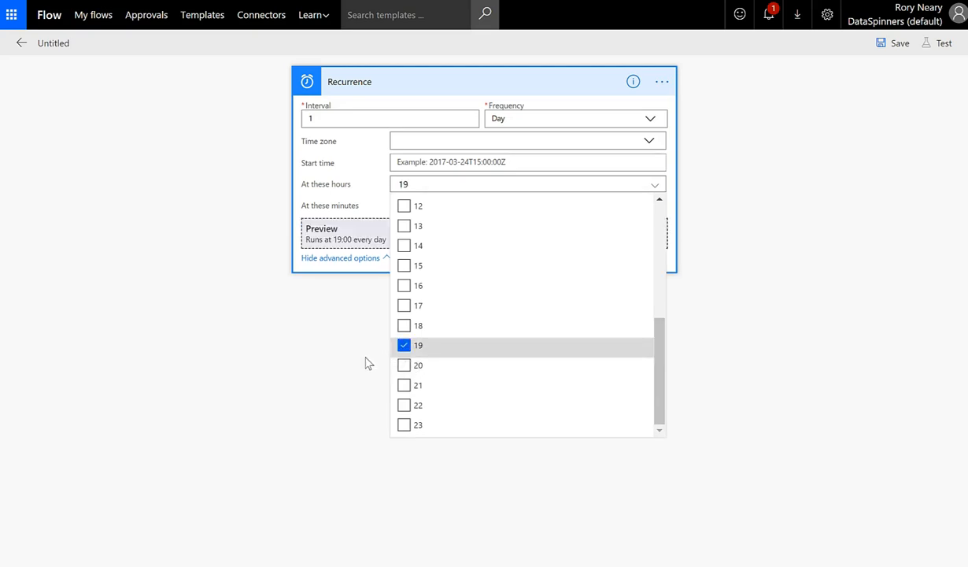
left_click(403, 325)
left_click(404, 346)
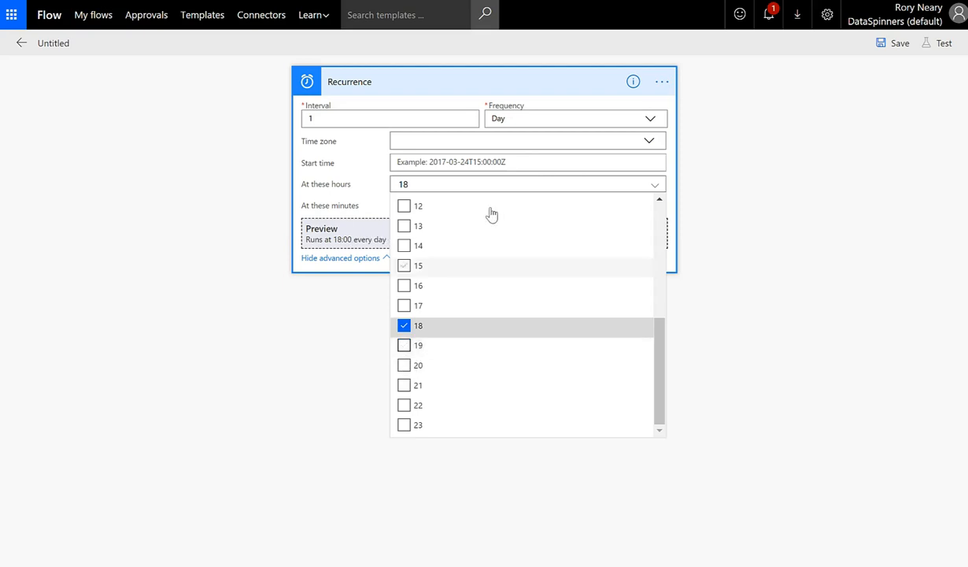
left_click(752, 200)
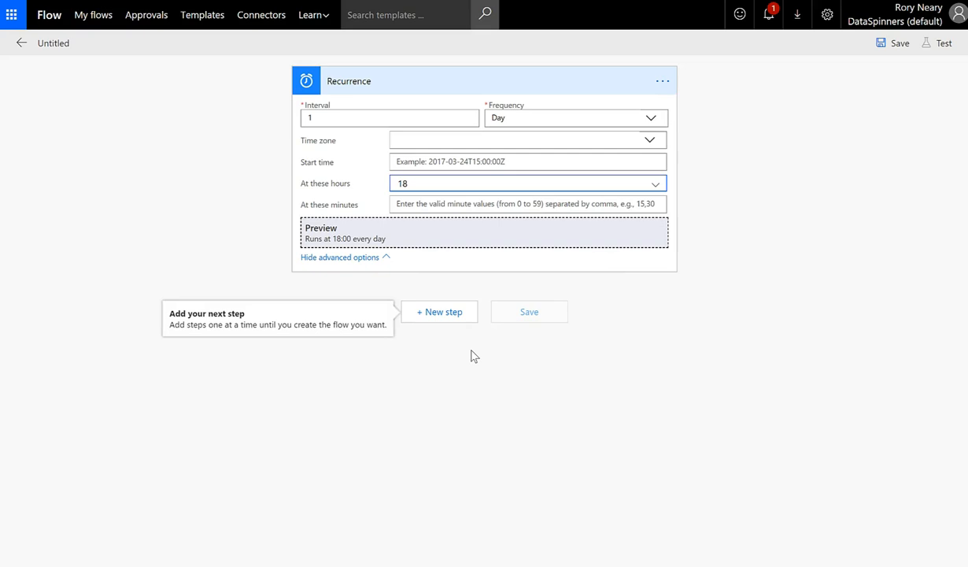
Add Office 365 Outlook's Send an email action below the trigger, found by searching 'send ema'
left_click(429, 312)
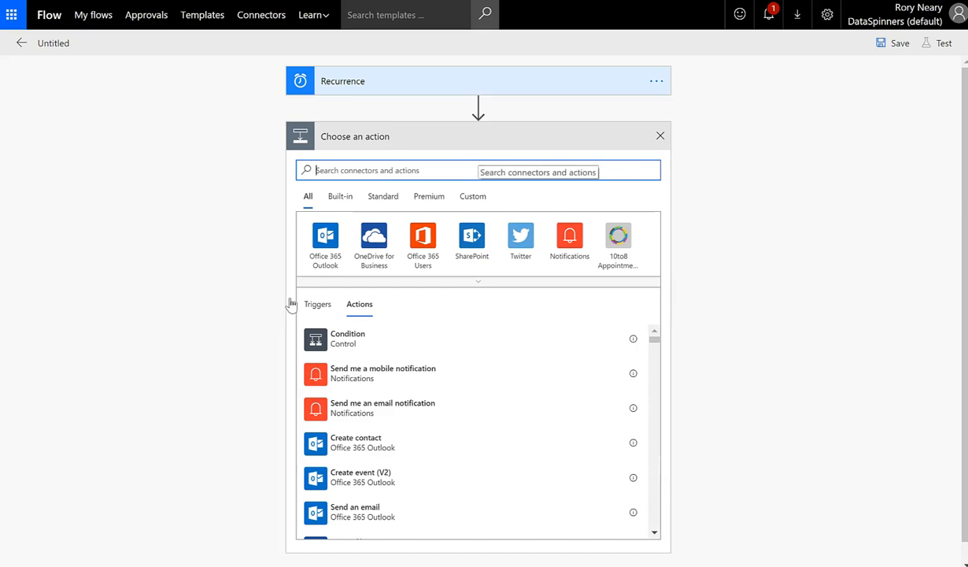
left_click(325, 240)
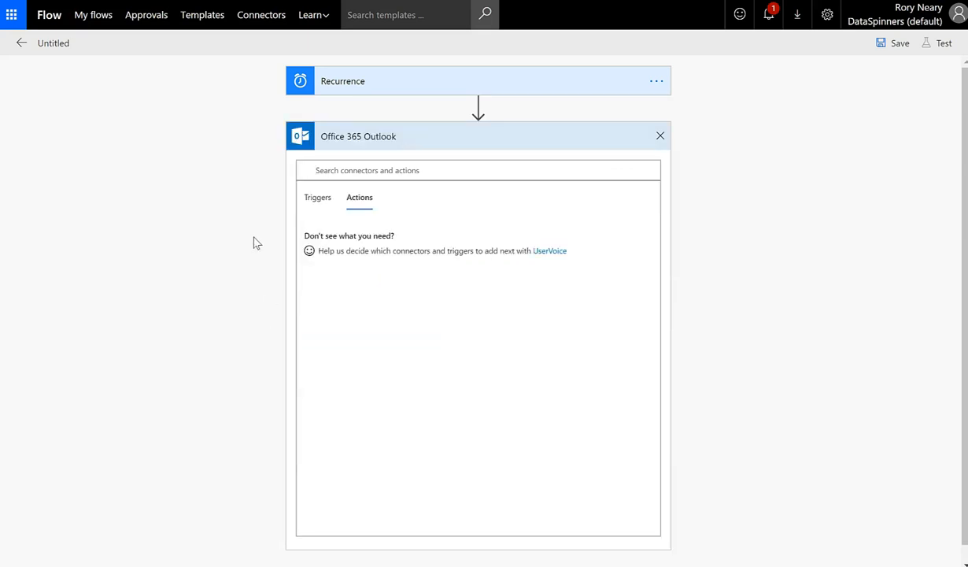
left_click(375, 171)
type("send email")
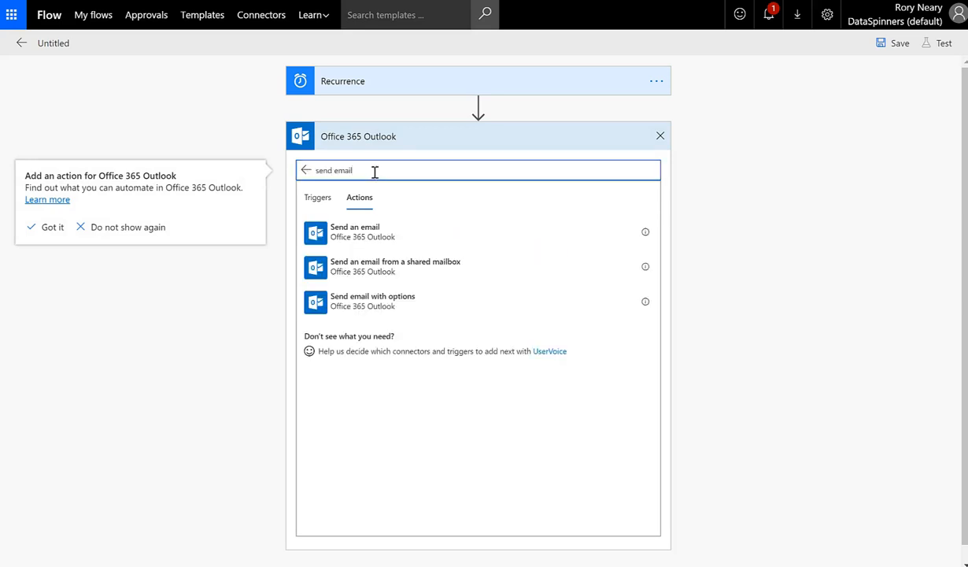
left_click(408, 245)
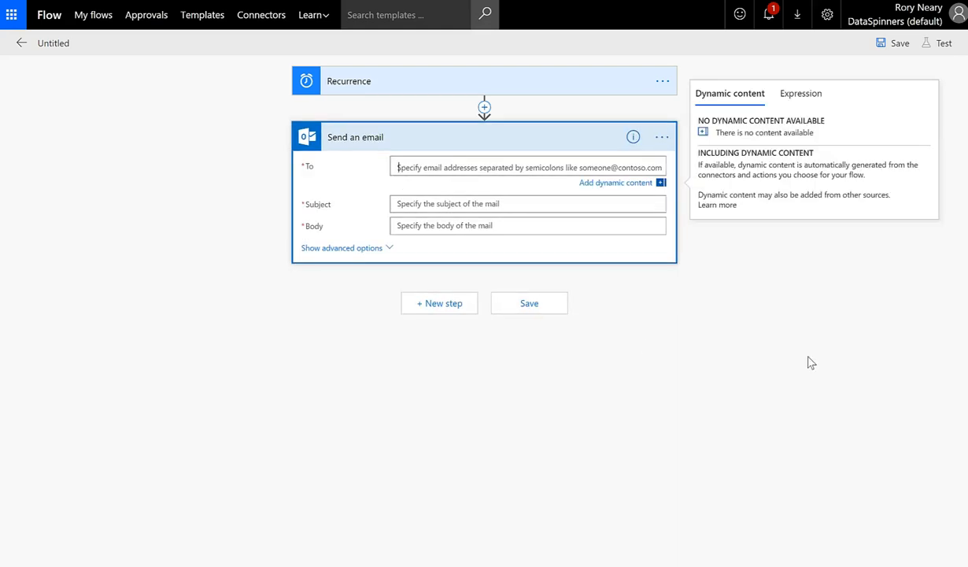
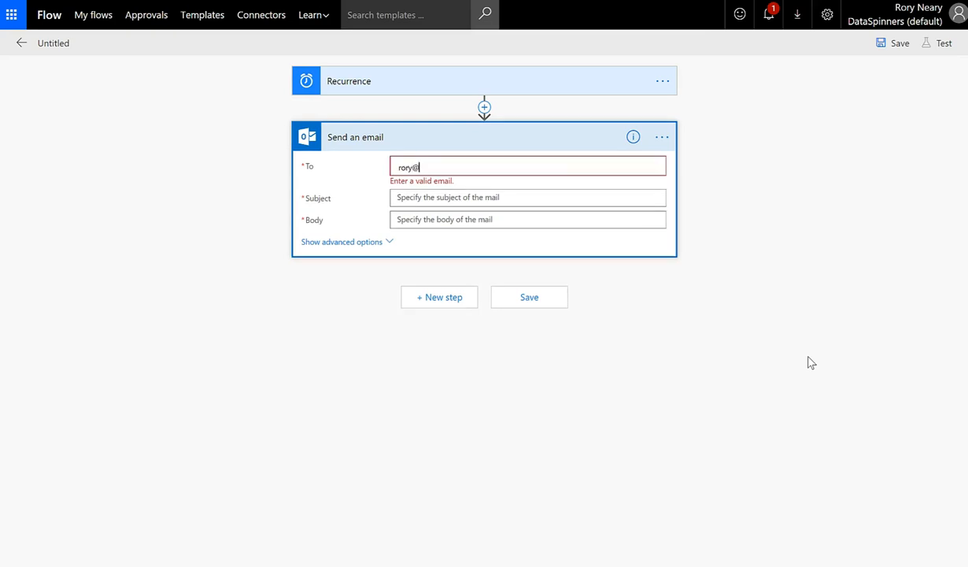
Address the email to your own suggested address, subject 'Take your tablets', body 'You know that you really need to'
left_click(543, 198)
left_click(461, 198)
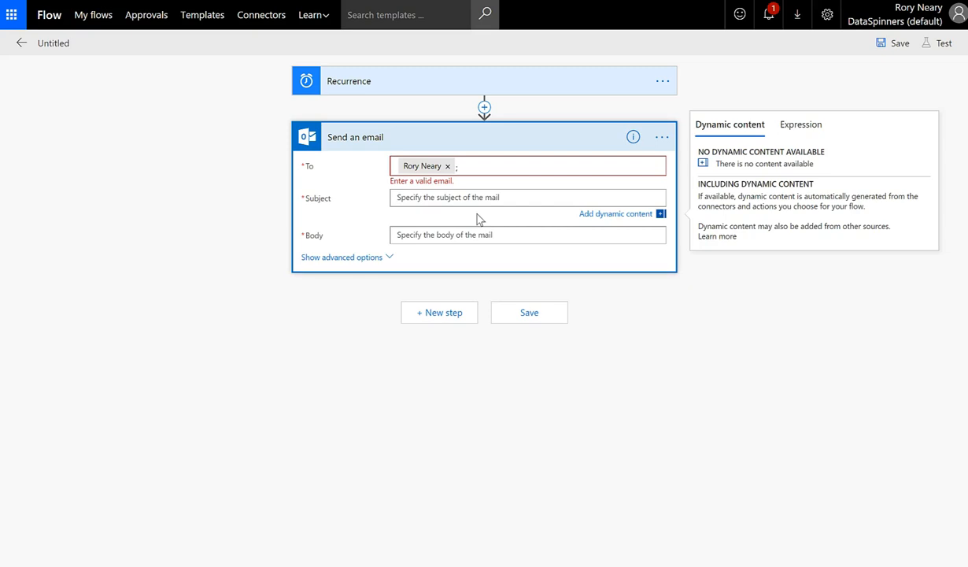
type("Take your tablets")
left_click(485, 234)
type("You know")
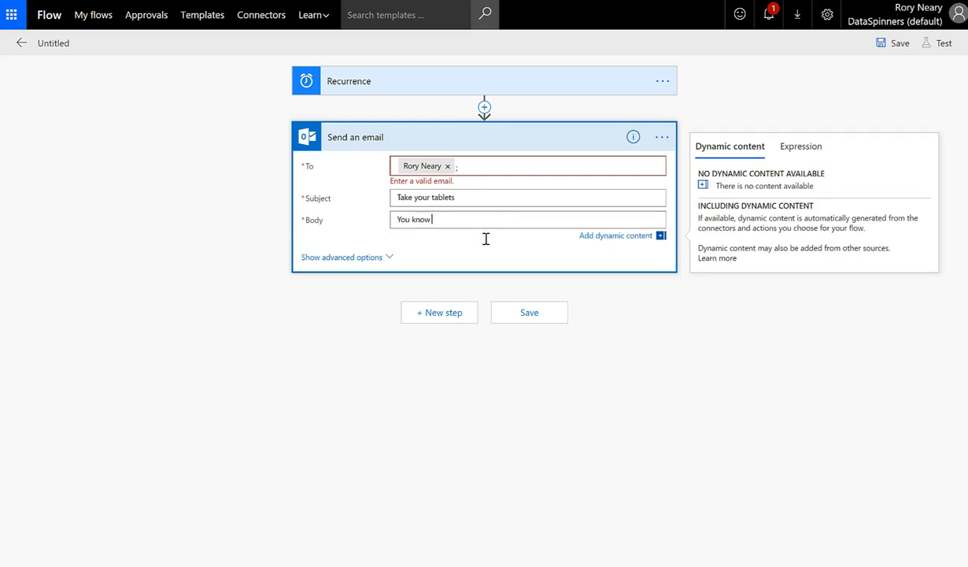
type(" that your t")
type("eally need to")
End the body with a period and name the flow 'Mum take your tablets please'
type(".")
left_click(67, 42)
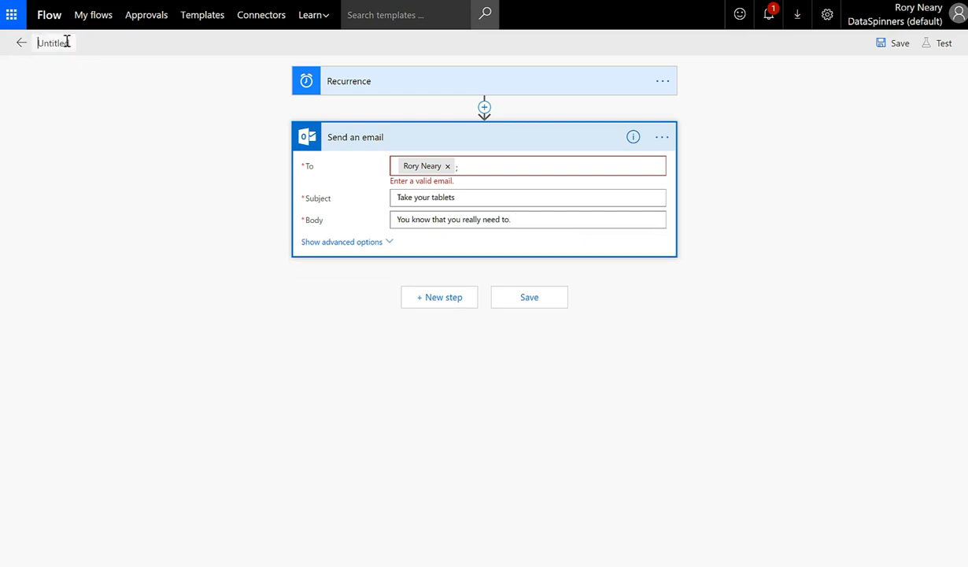
type("Tab")
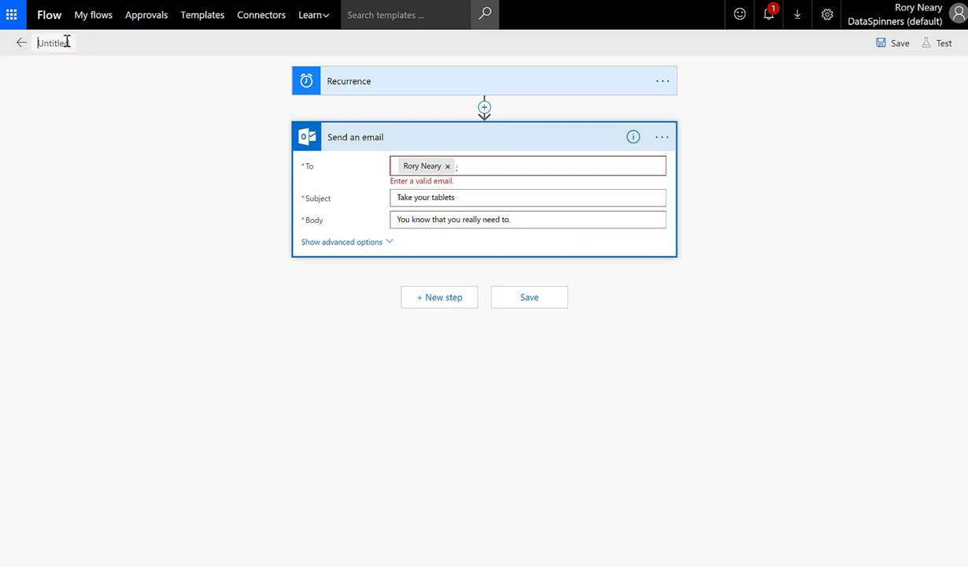
type("Mym")
key("BackSpace")
key("BackSpace")
type("um take you")
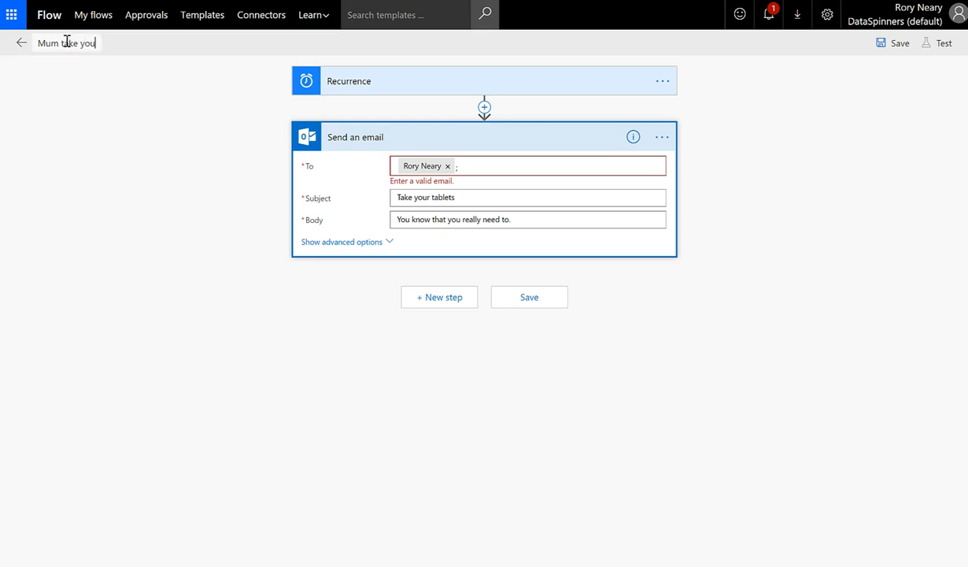
type("r tablets please")
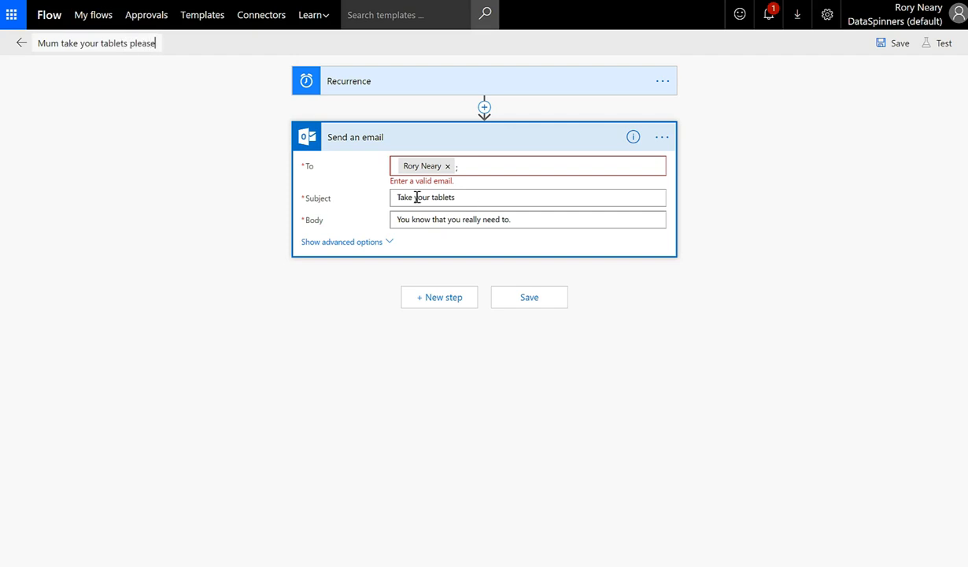
Begin the email body with 'Hi Mum' and save the flow
left_click(398, 221)
type("Hi My")
key("BackSpace")
type("um")
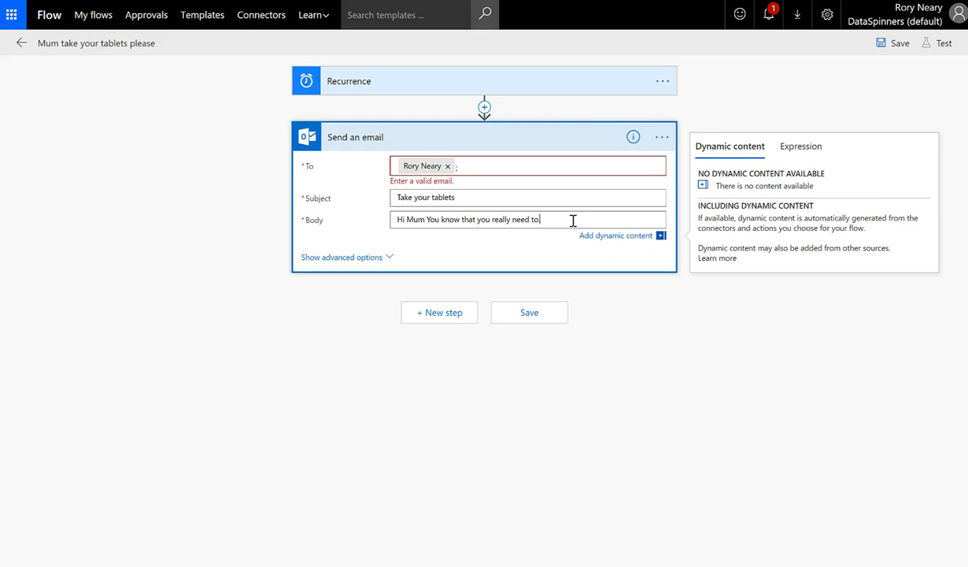
key("BackSpace")
left_click(539, 315)
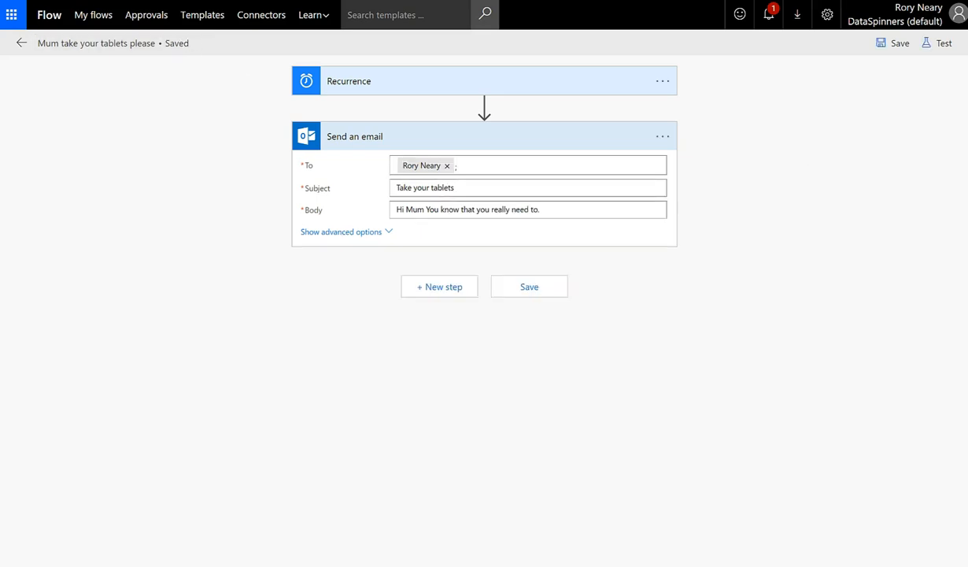
Run a manual test of the flow with Save & Test and Run flow, then view the run
left_click(941, 47)
left_click(773, 81)
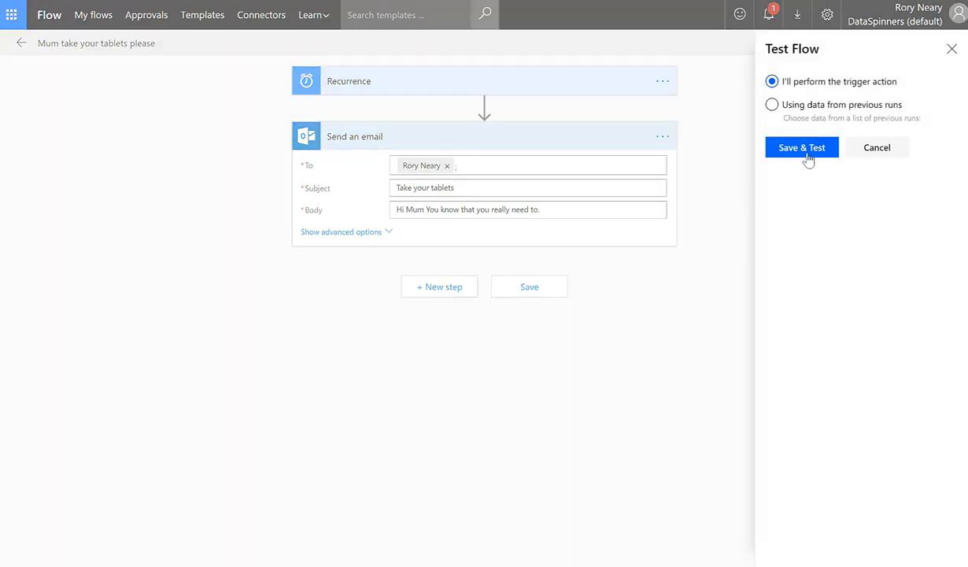
left_click(802, 149)
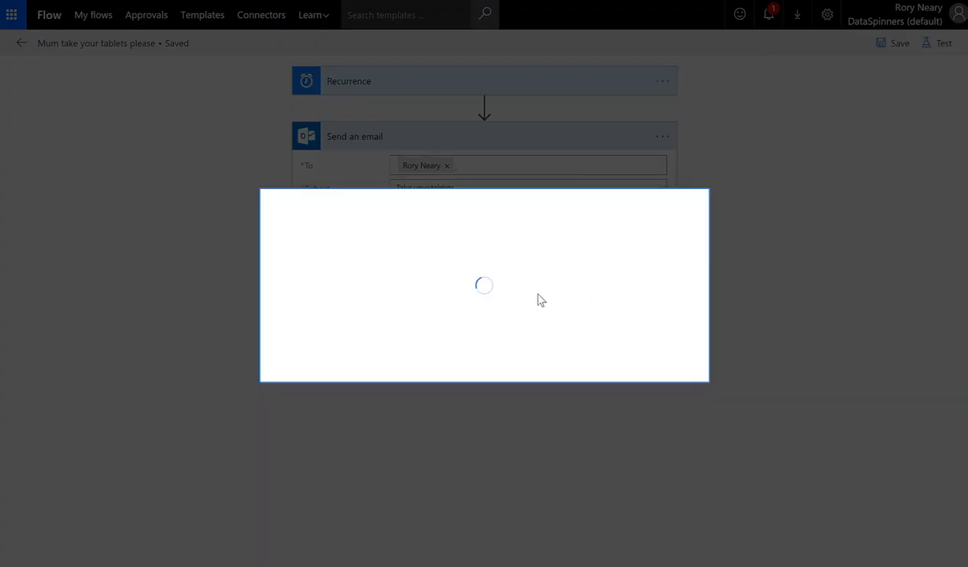
left_click(574, 360)
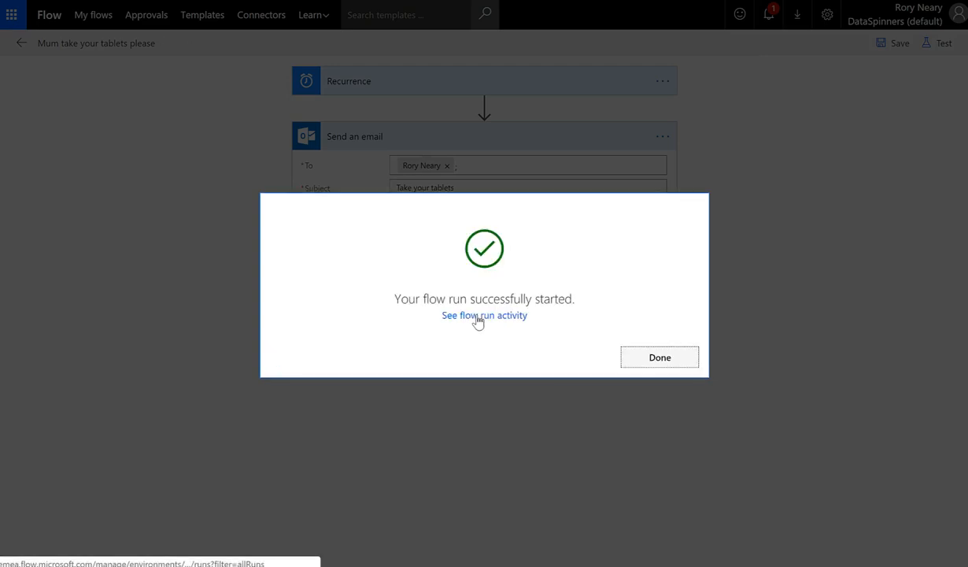
left_click(660, 358)
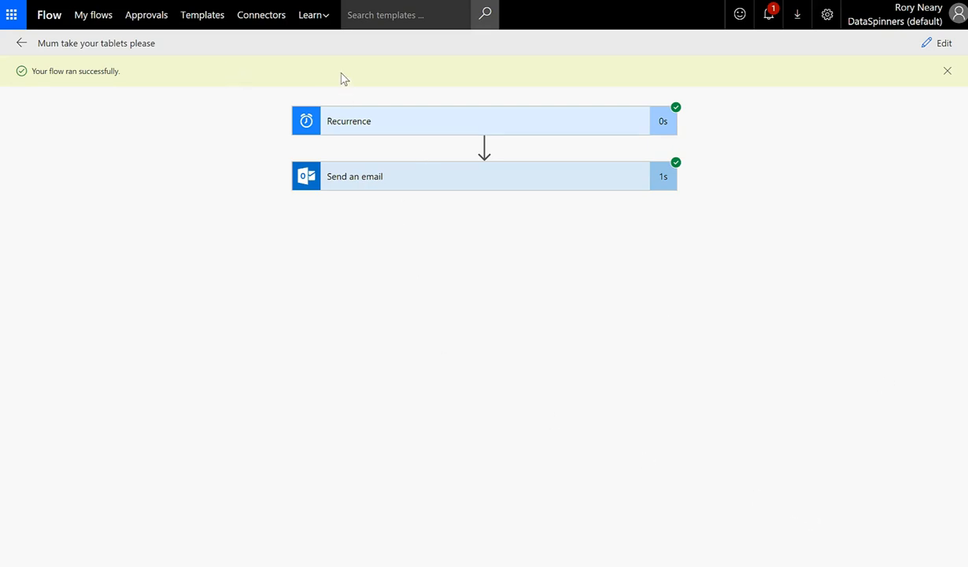
Inspect the Send an email step's run inputs and outputs, then return to the flow overview
left_click(406, 180)
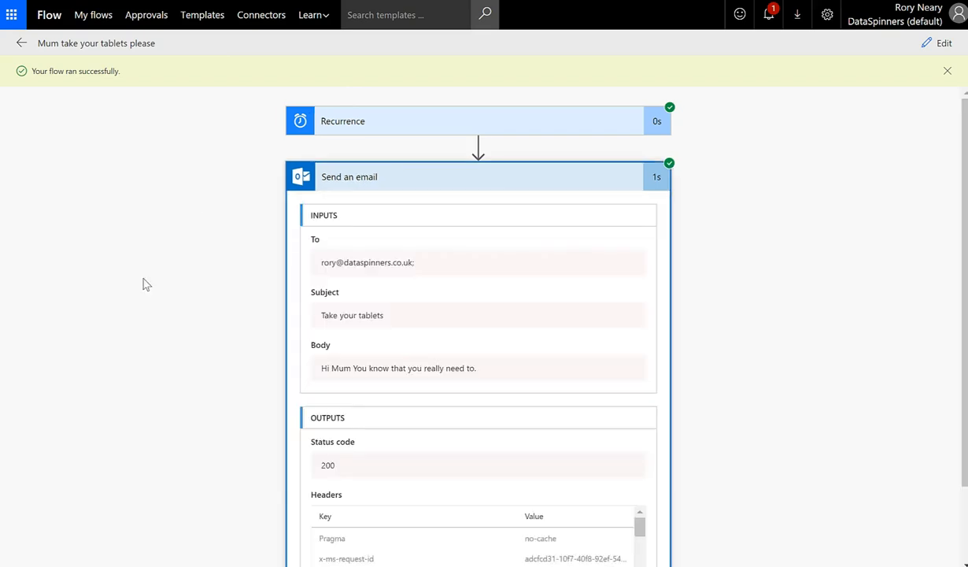
scroll(143, 283, "down", 2)
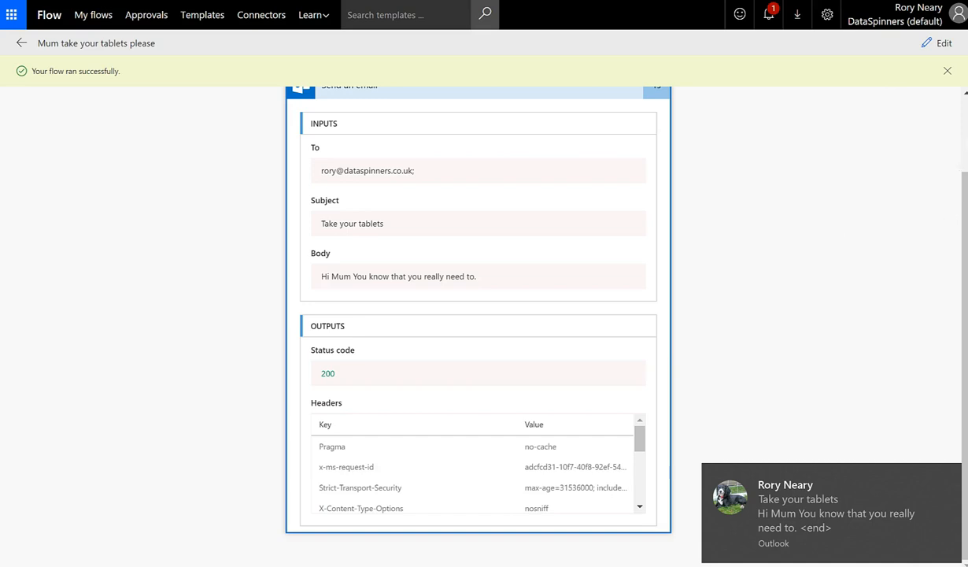
scroll(933, 110, "up", 2)
left_click(948, 72)
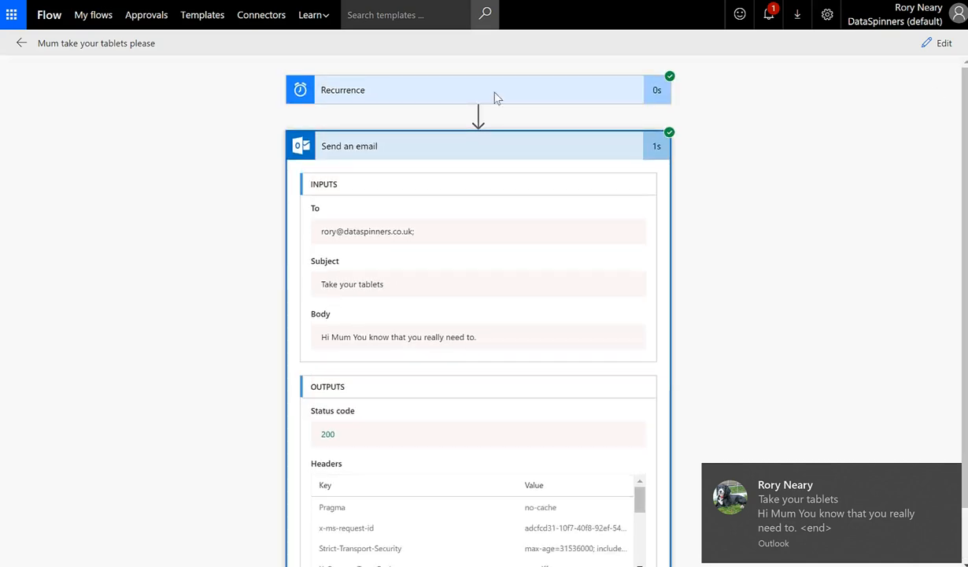
left_click(21, 44)
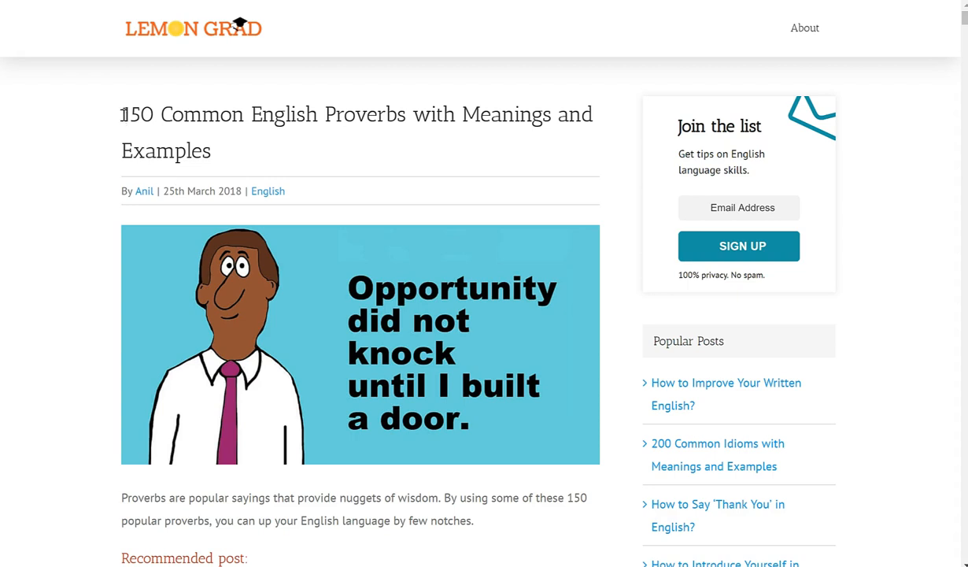
Select the Lemon Grad proverbs list from the first heading down through proverb 150
scroll(131, 126, "down", 3)
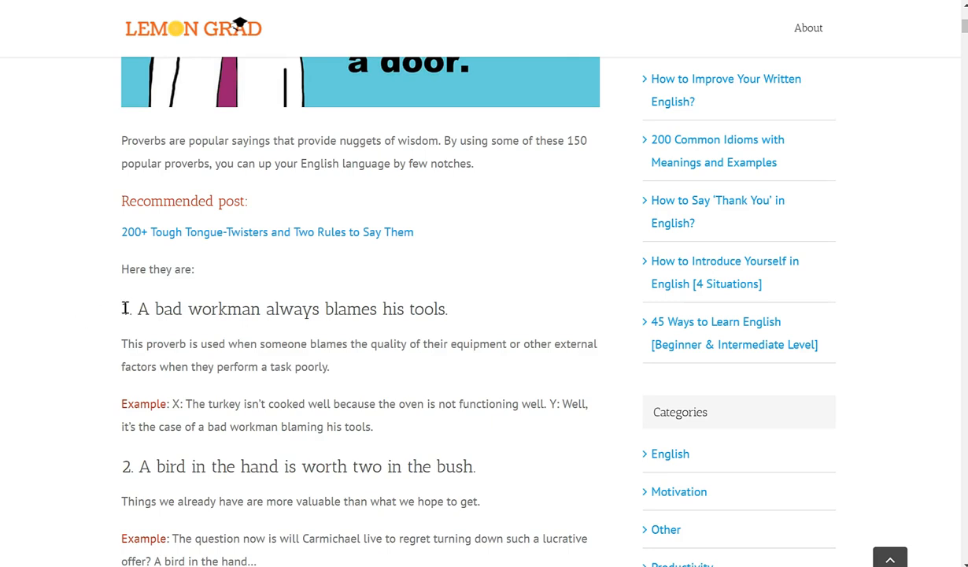
left_click_drag(123, 308, 187, 308)
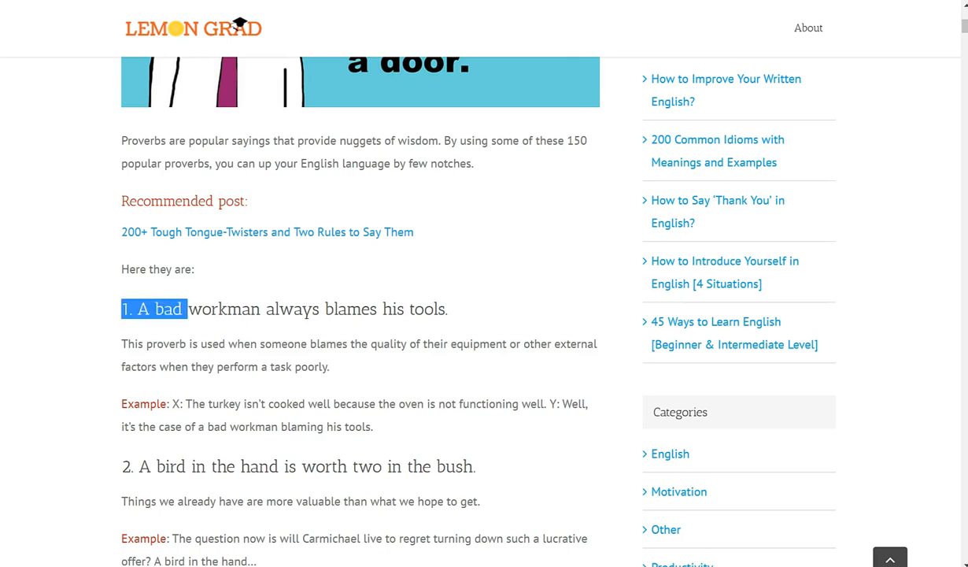
left_click_drag(965, 26, 965, 523)
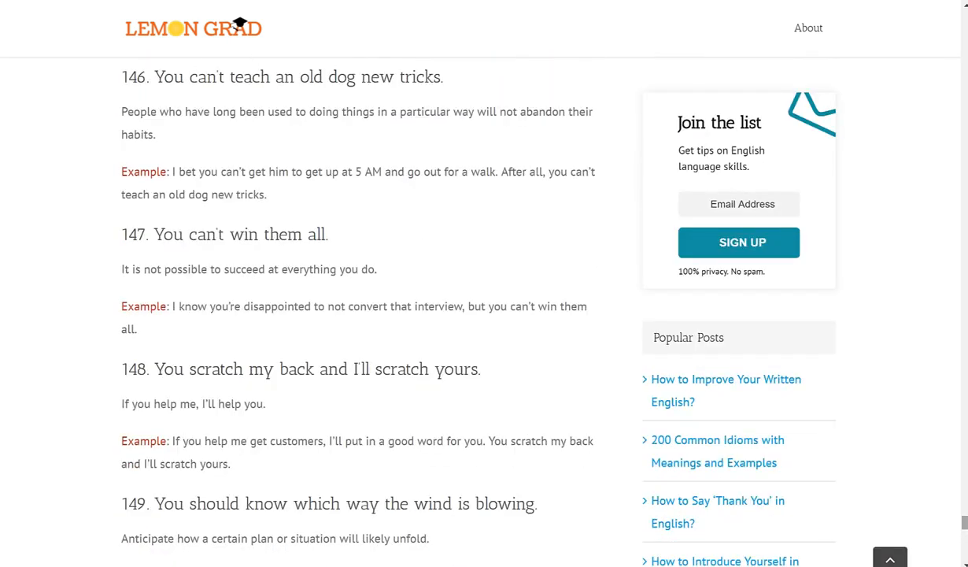
scroll(687, 536, "down", 3)
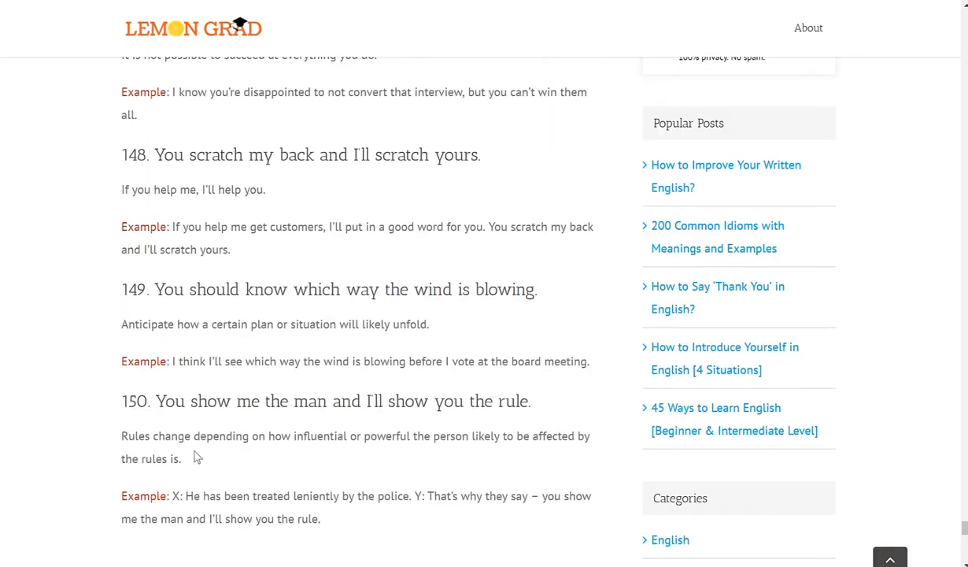
left_click(330, 529, "shift")
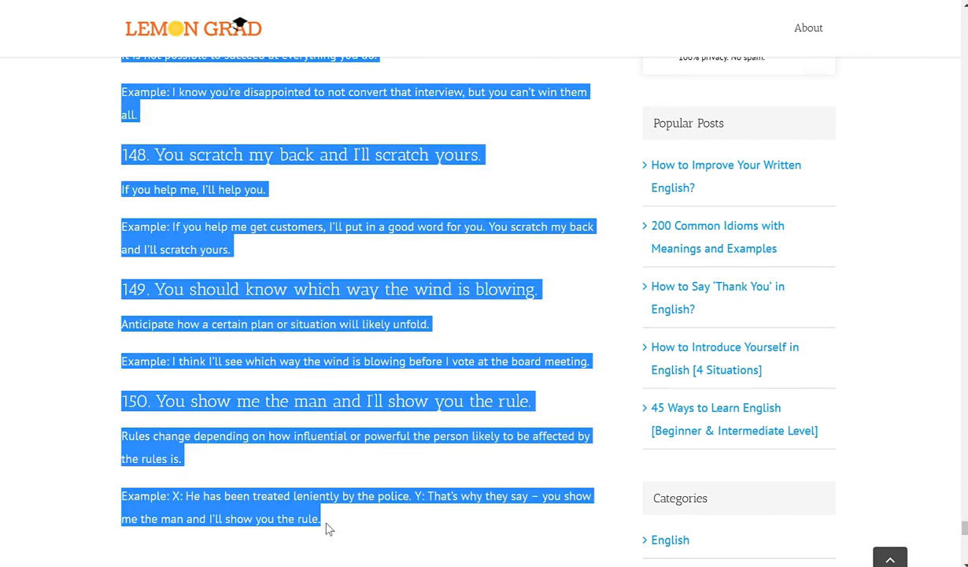
key("super")
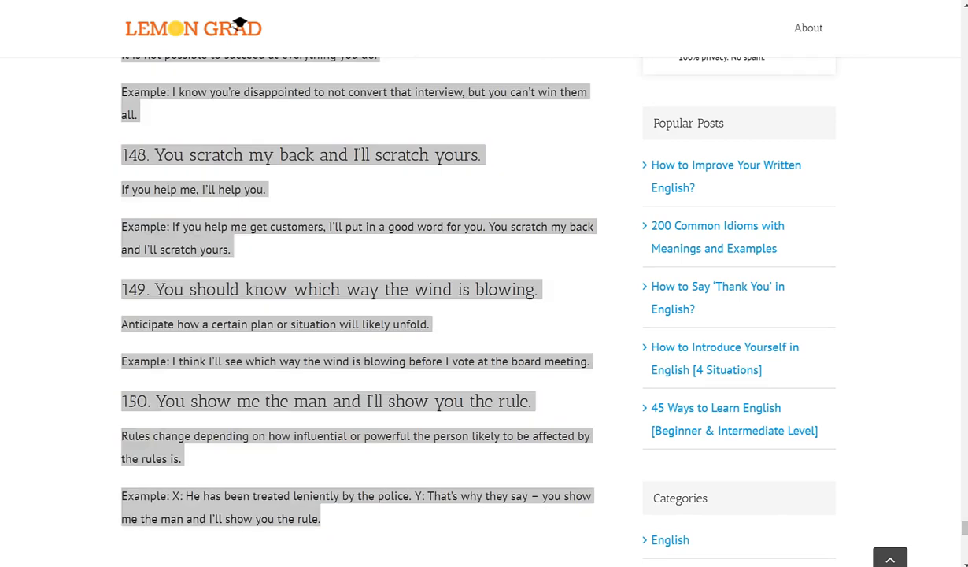
Launch Excel, create a blank workbook and paste the proverbs into column A
type("excel")
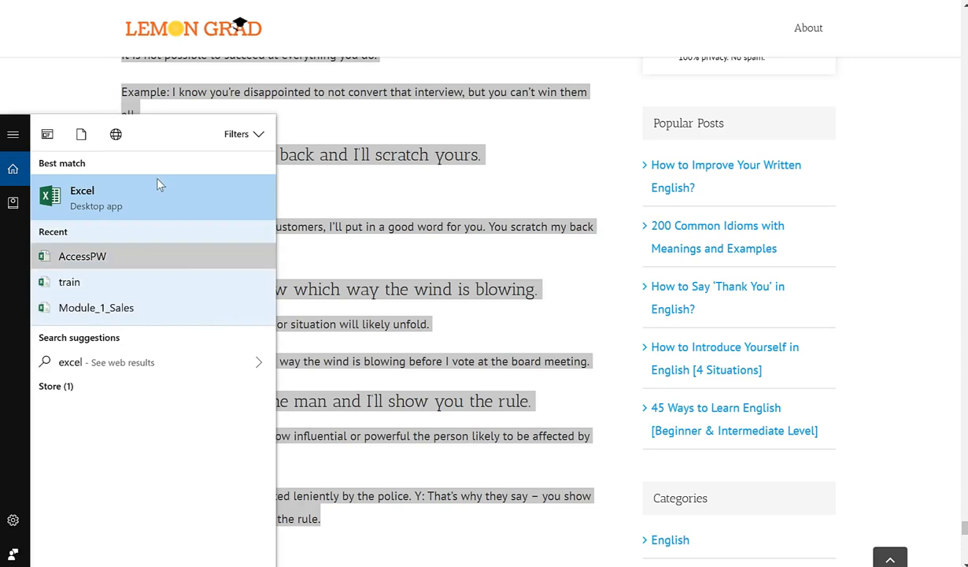
left_click(152, 180)
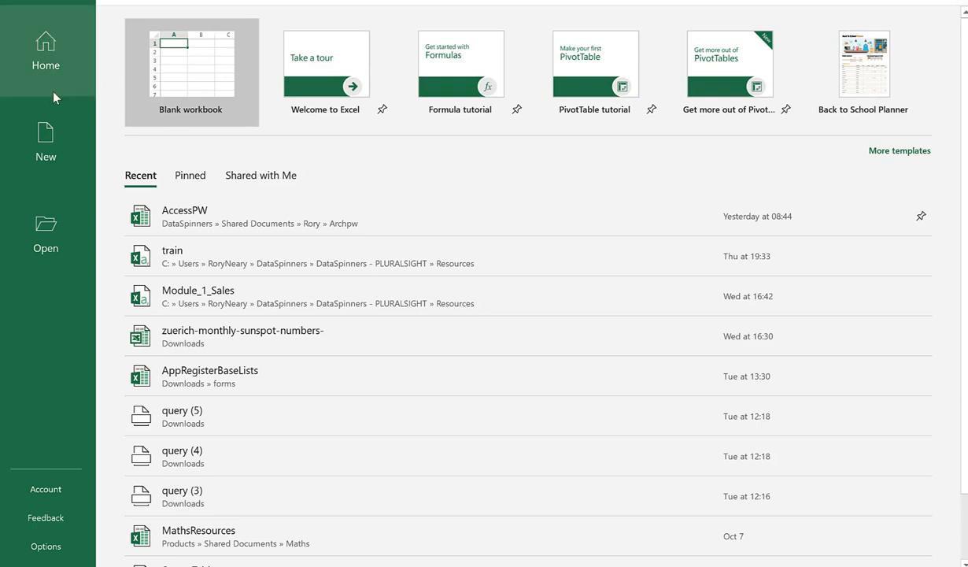
left_click(46, 148)
left_click(195, 126)
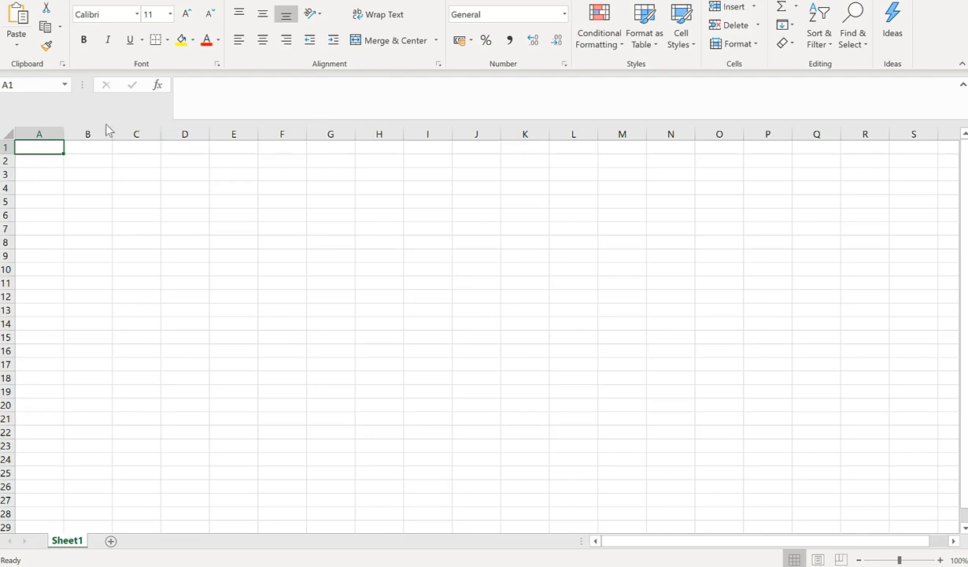
key("ctrl+v")
Widen column A and insert a header row with 'Field' in A1
left_click_drag(66, 134, 154, 152)
left_click(8, 164)
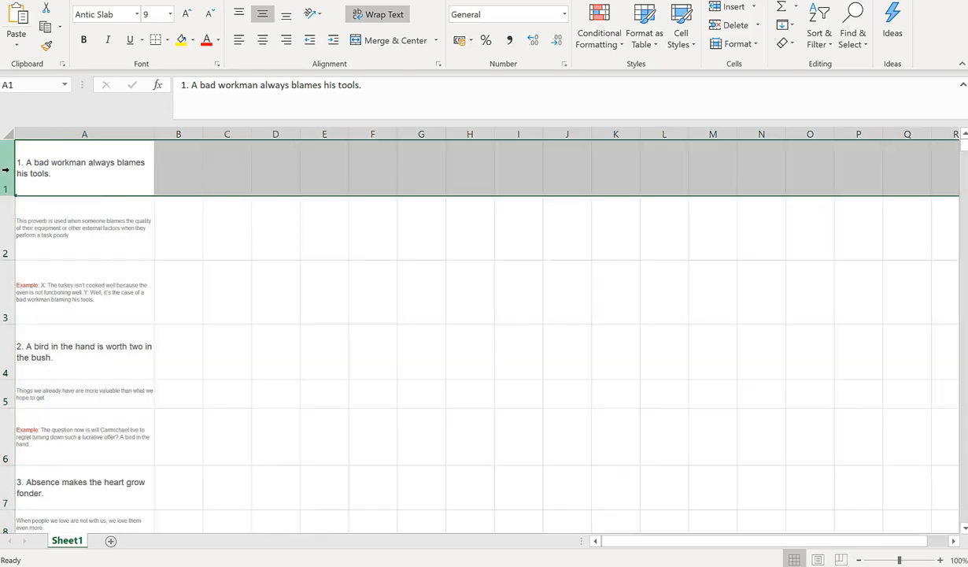
right_click(8, 164)
left_click(49, 268)
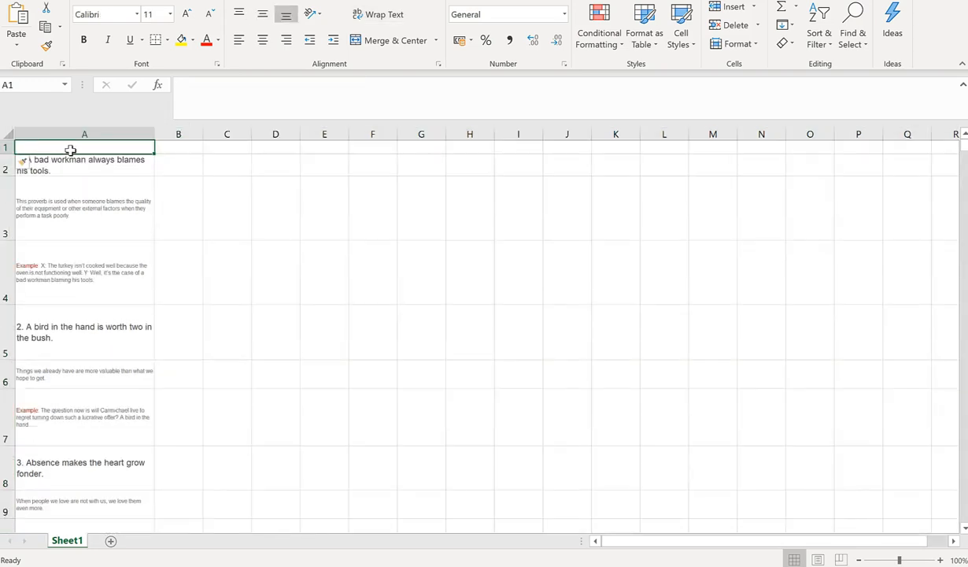
type("Fil")
type("eld")
key("ctrl+Return")
key("ctrl+b")
key("Return")
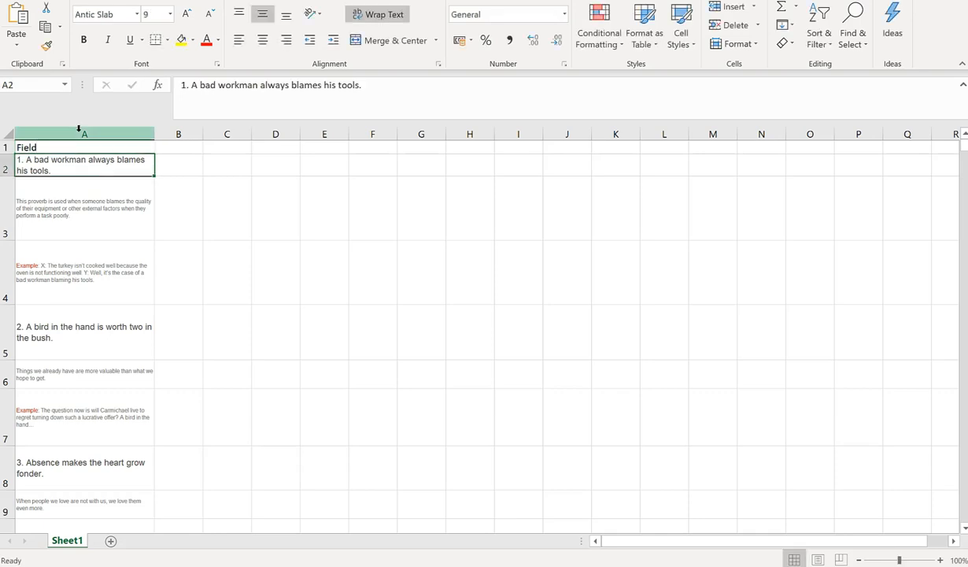
left_click(79, 130)
left_click(170, 14)
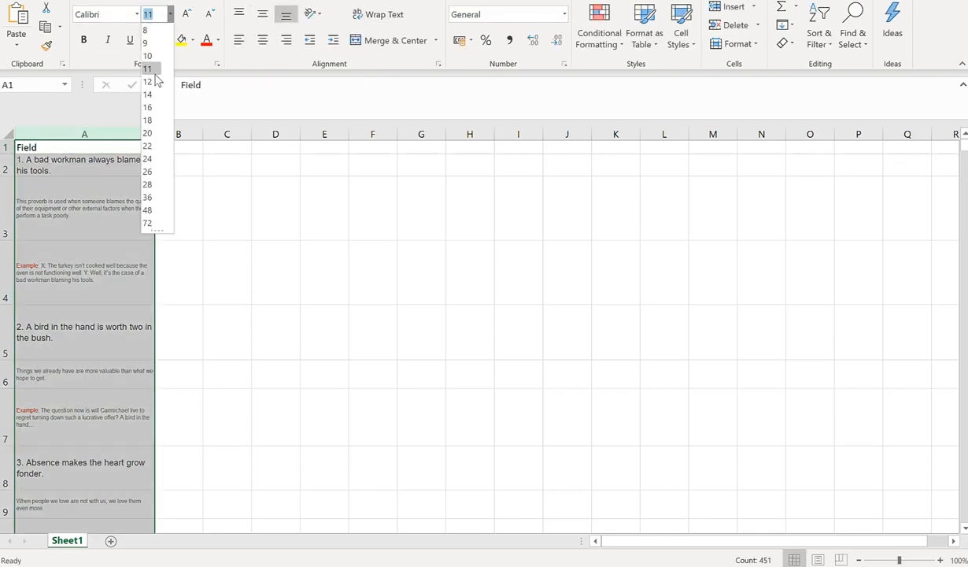
Set column A to font size 14 and convert A1 down to row 451 into a table with headers
left_click(150, 96)
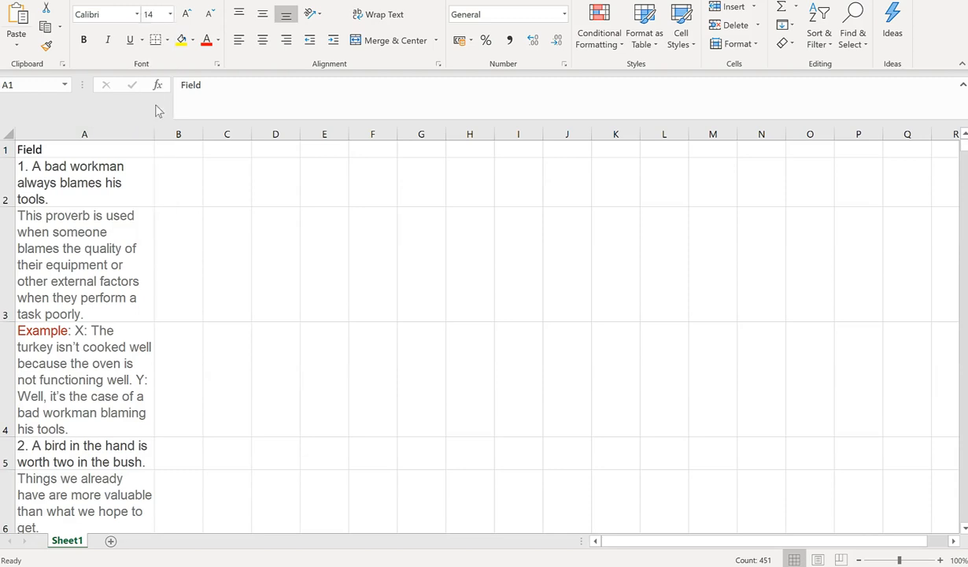
left_click(87, 155)
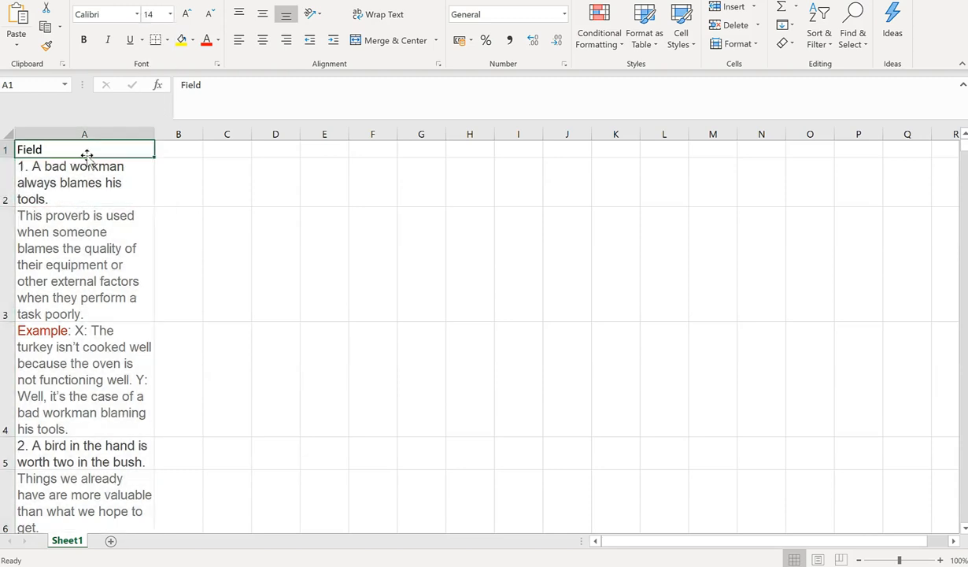
key("ctrl+shift+Down")
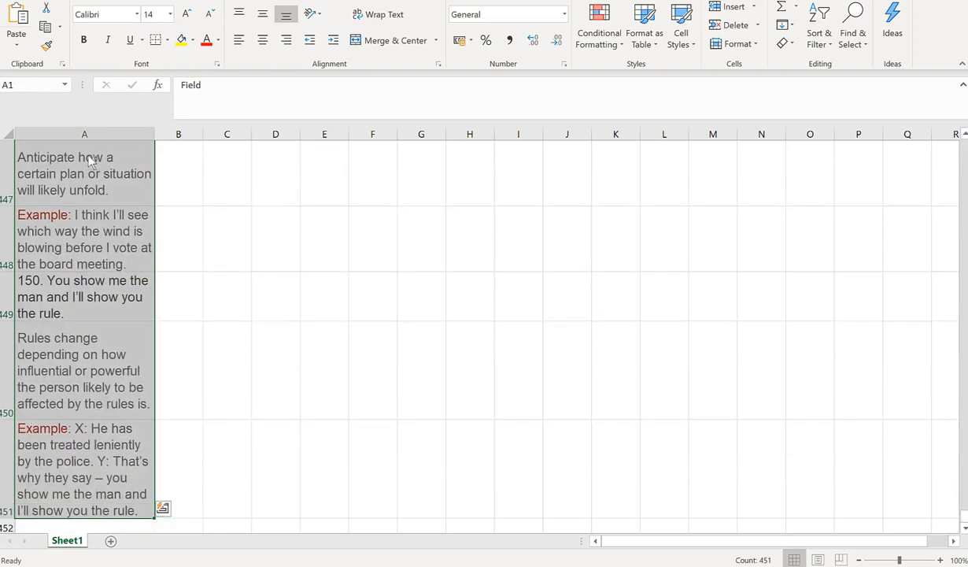
key("ctrl+t")
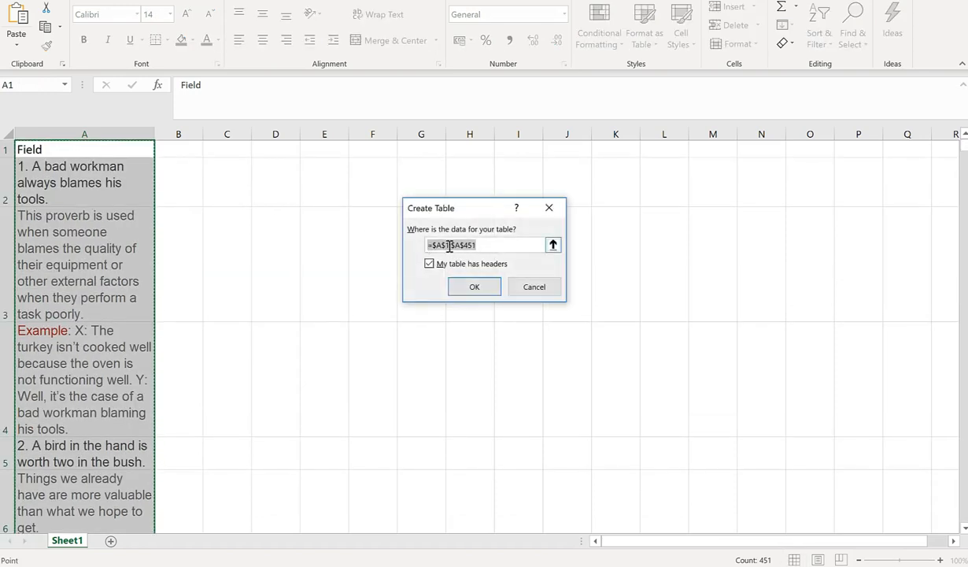
left_click(475, 286)
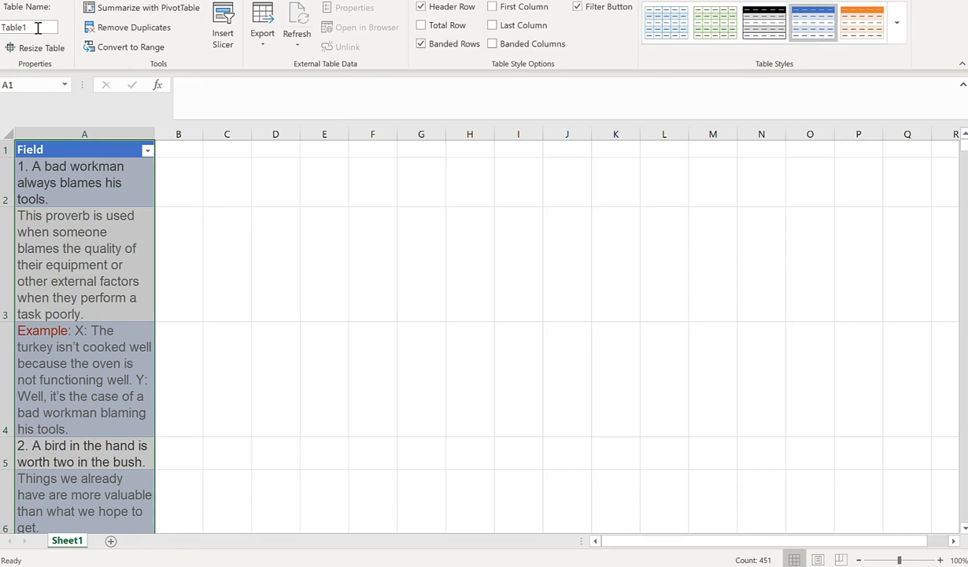
Rename the table to Proverbs1
left_click(3, 26)
key("Delete")
type("Proverbs1")
key("Return")
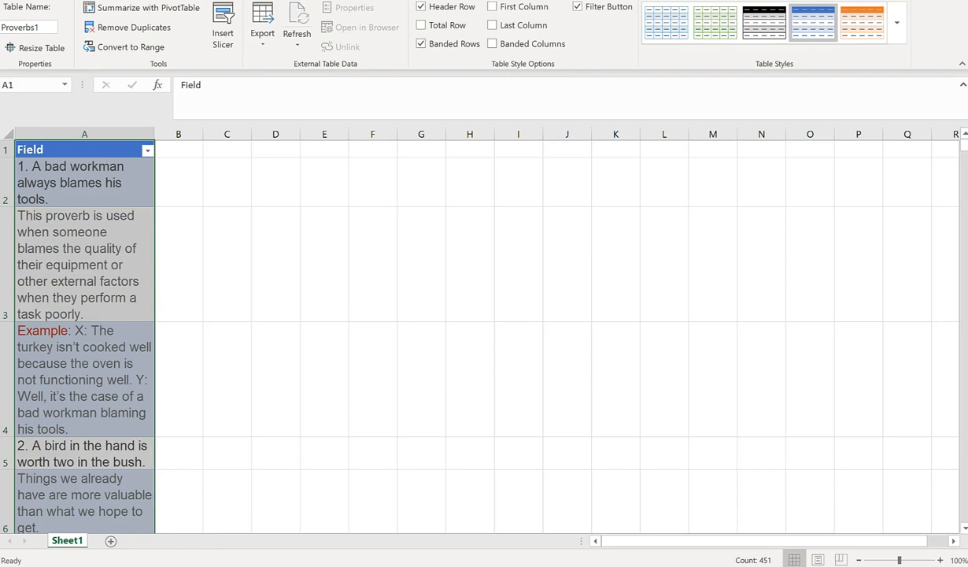
left_click(315, 1)
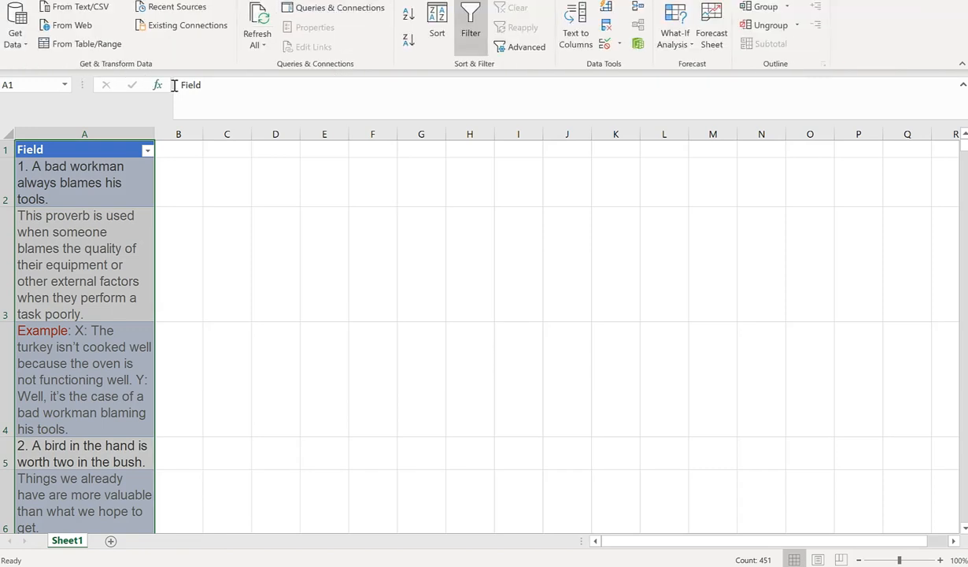
Load the Proverbs1 table into Power Query and duplicate its Field column
left_click(87, 44)
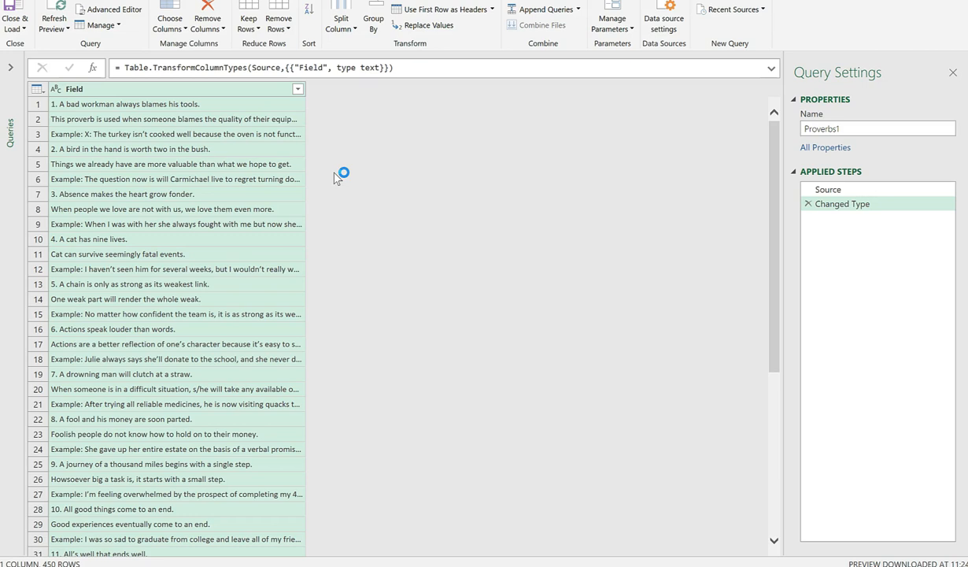
right_click(201, 94)
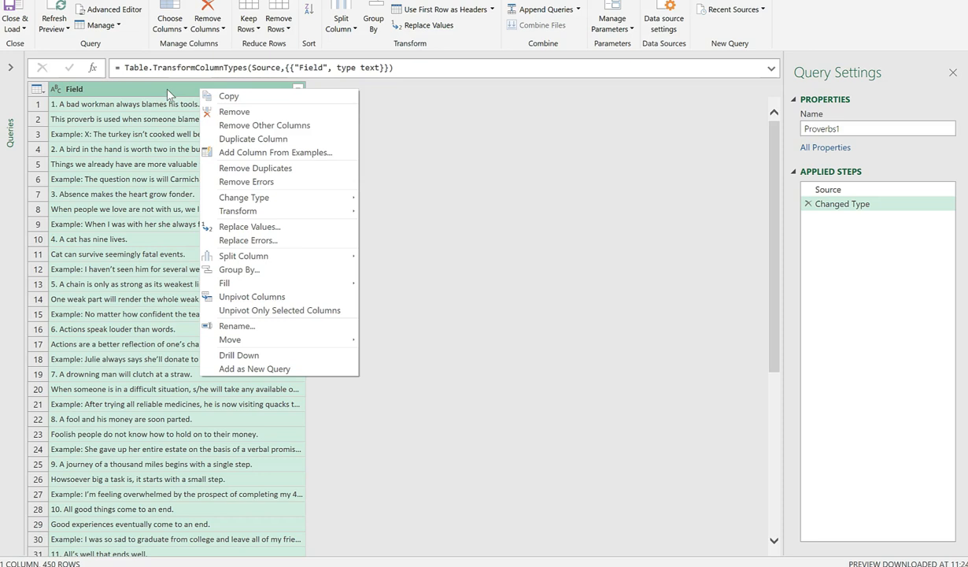
left_click(132, 0)
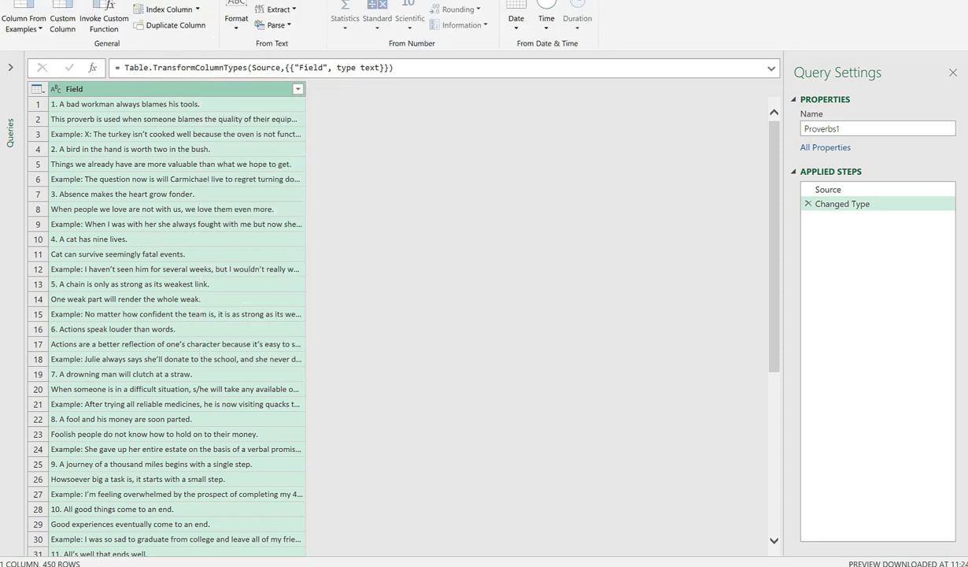
left_click(175, 25)
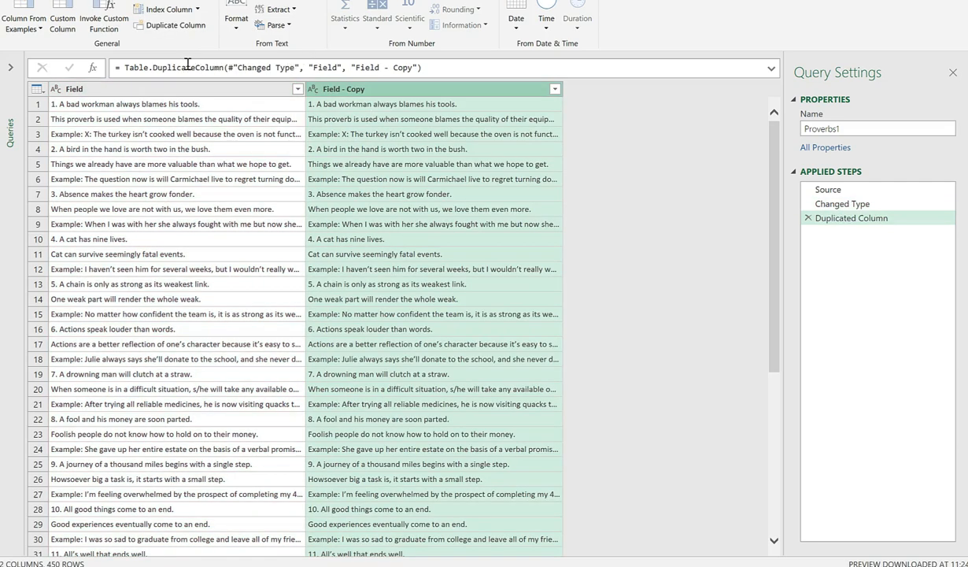
Start splitting the copied column by a custom '.' delimiter
left_click(98, 1)
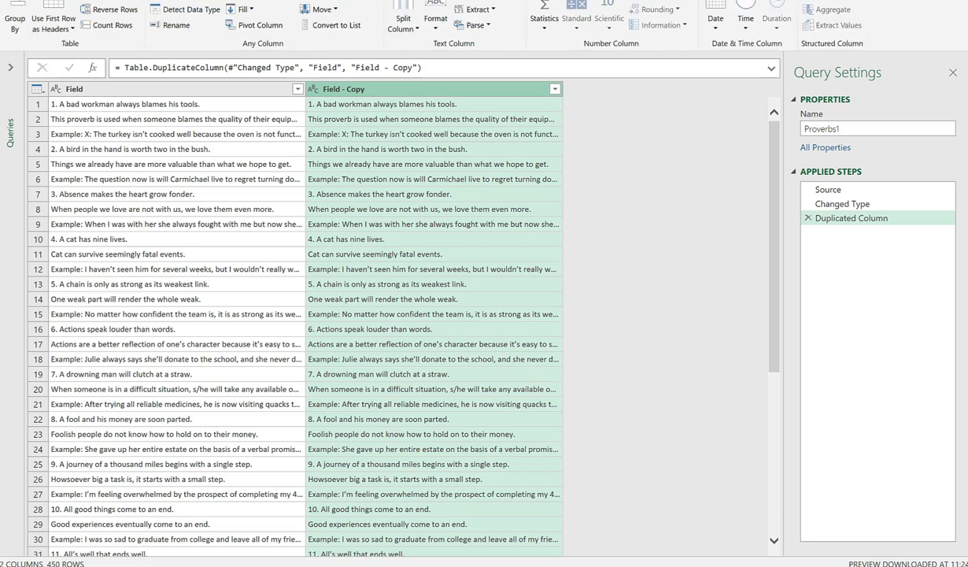
left_click(403, 27)
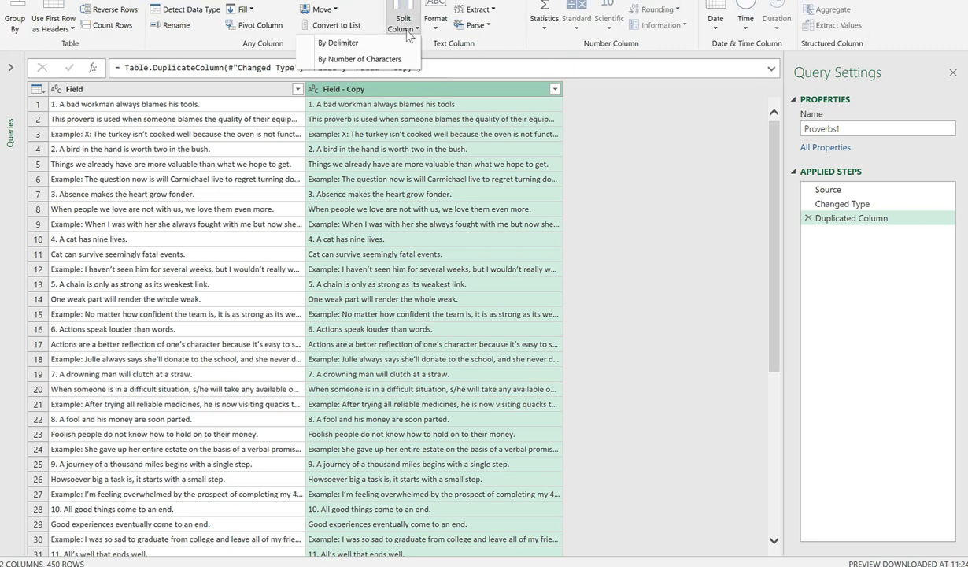
left_click(369, 57)
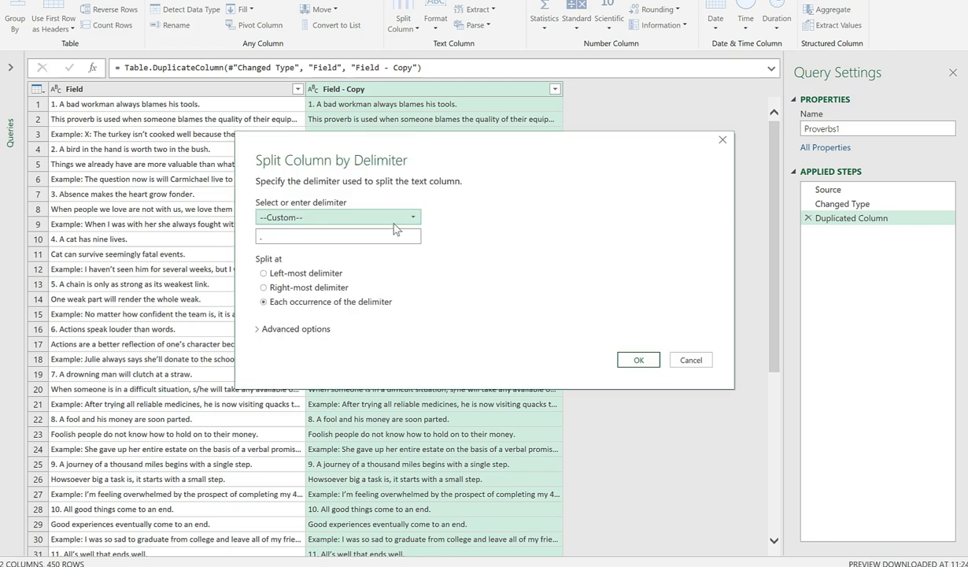
Split Field - Copy at the first full stop and convert Field - Copy.1 to Whole Number
left_click(264, 273)
left_click(646, 364)
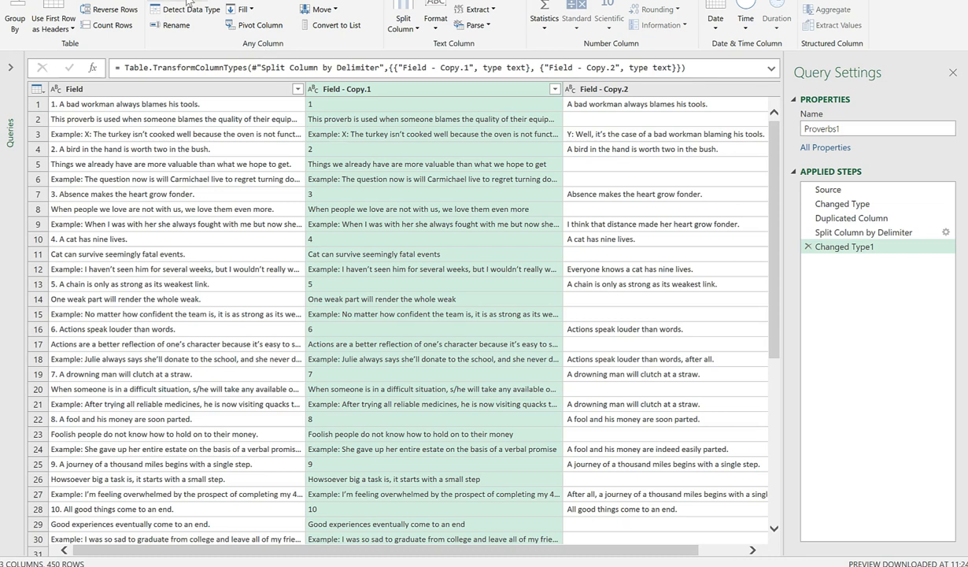
left_click(183, 4)
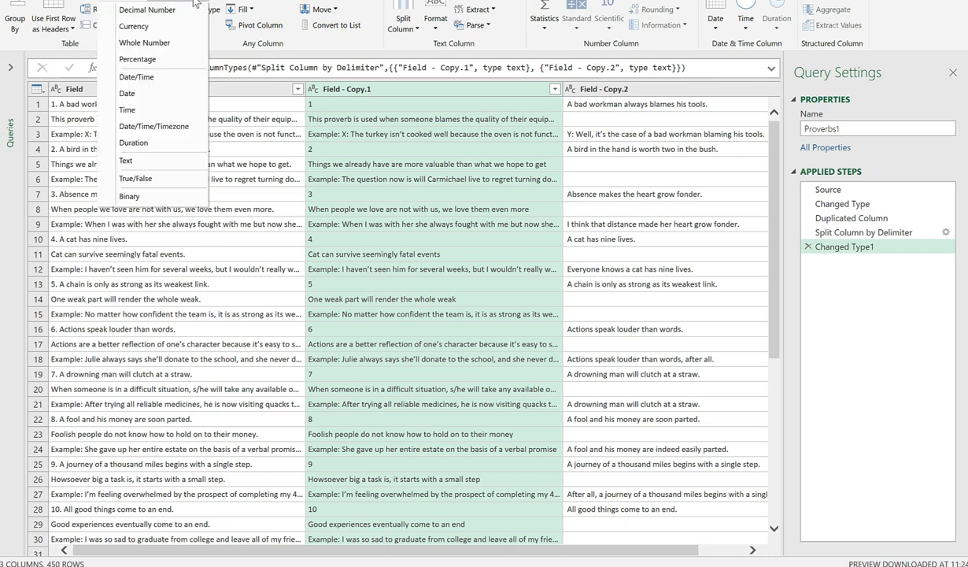
left_click(164, 44)
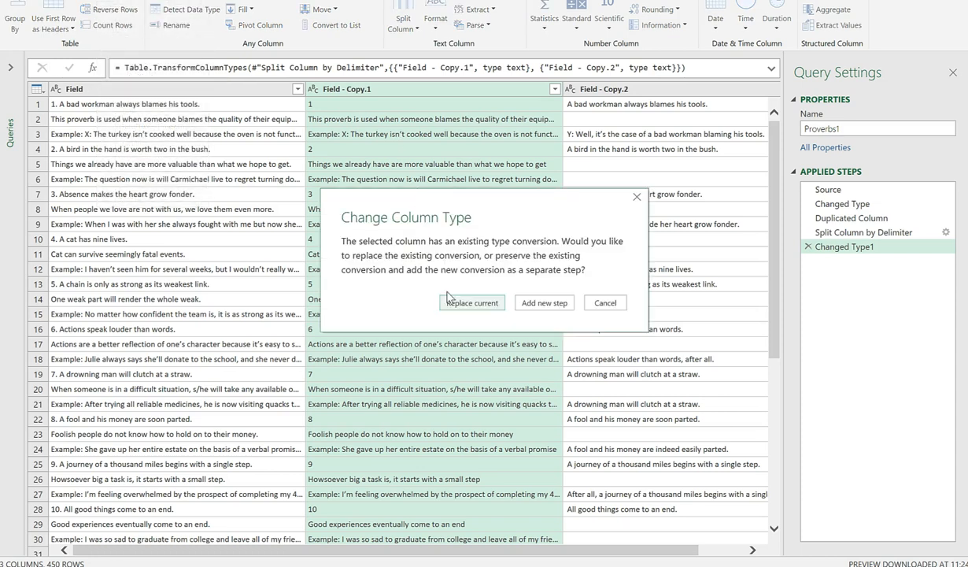
left_click(460, 295)
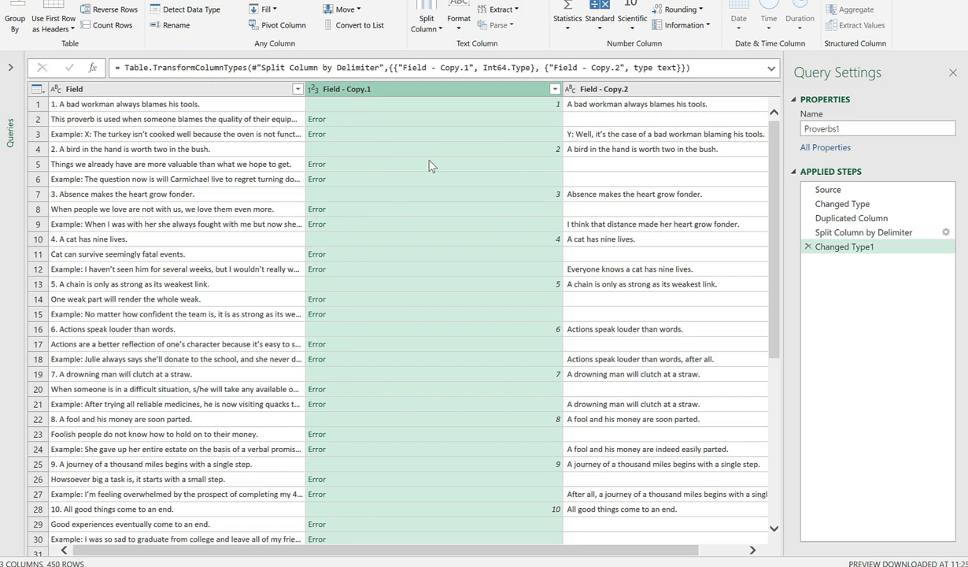
left_click(99, 0)
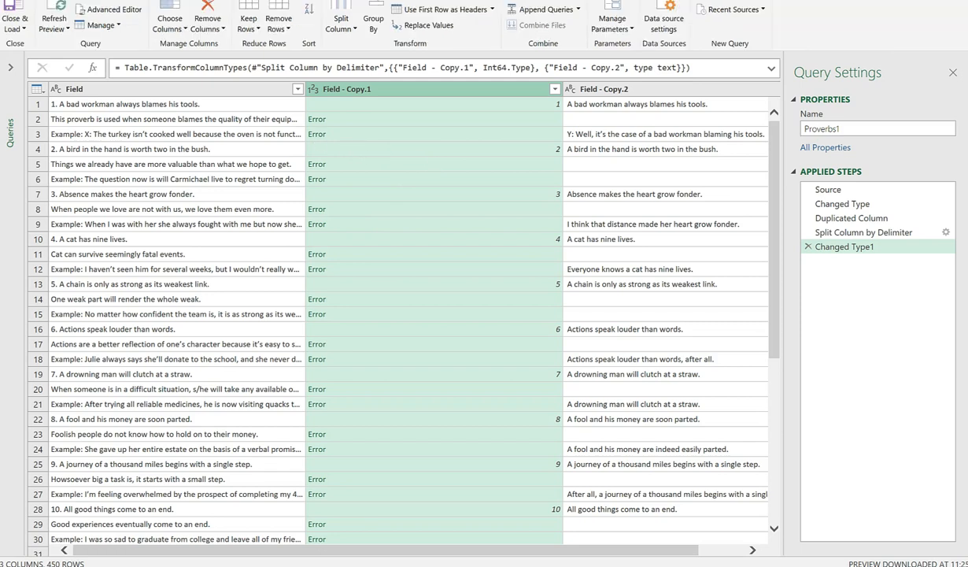
left_click(279, 27)
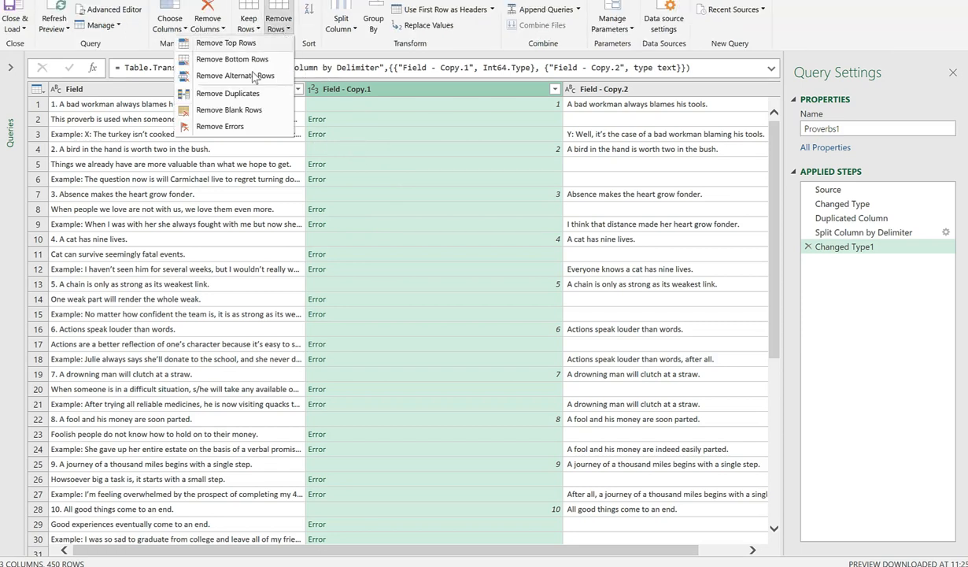
Remove the rows whose Field - Copy.1 value shows Error
left_click(228, 126)
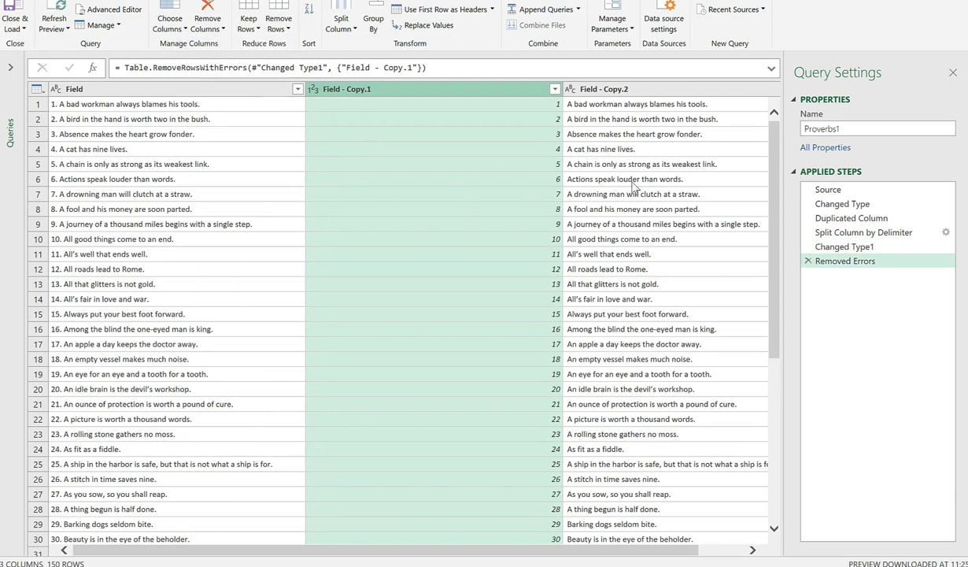
scroll(614, 338, "down", 20)
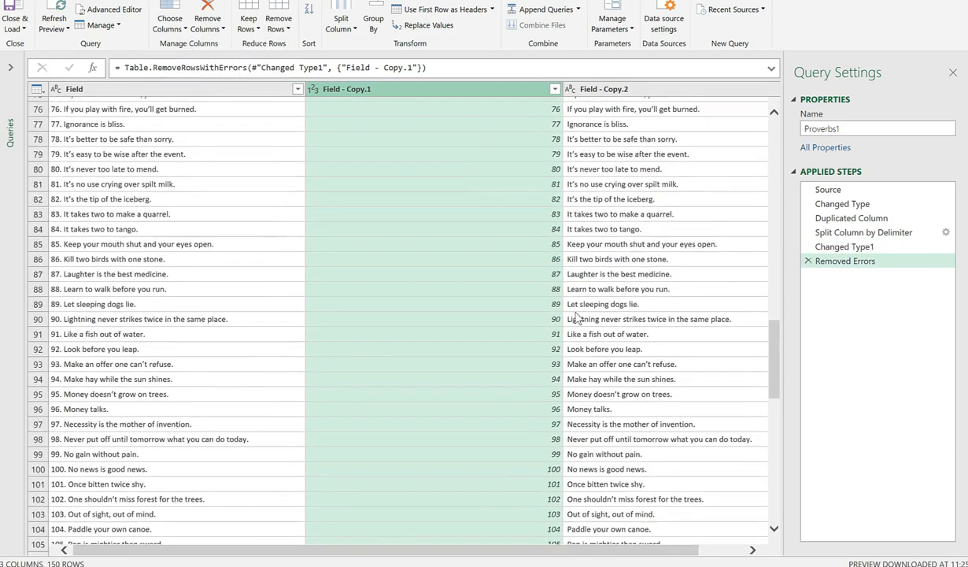
scroll(577, 317, "down", 15)
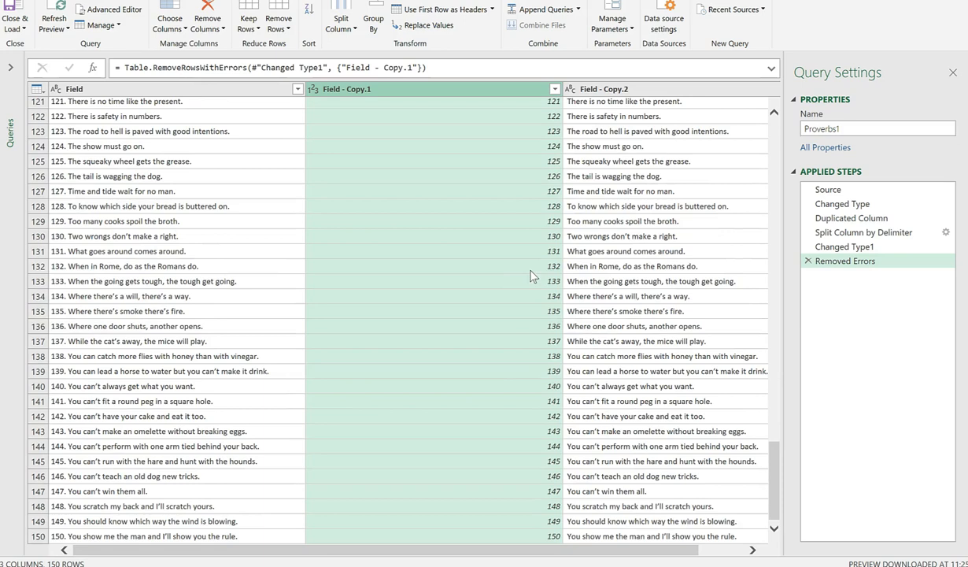
left_click_drag(773, 384, 767, 125)
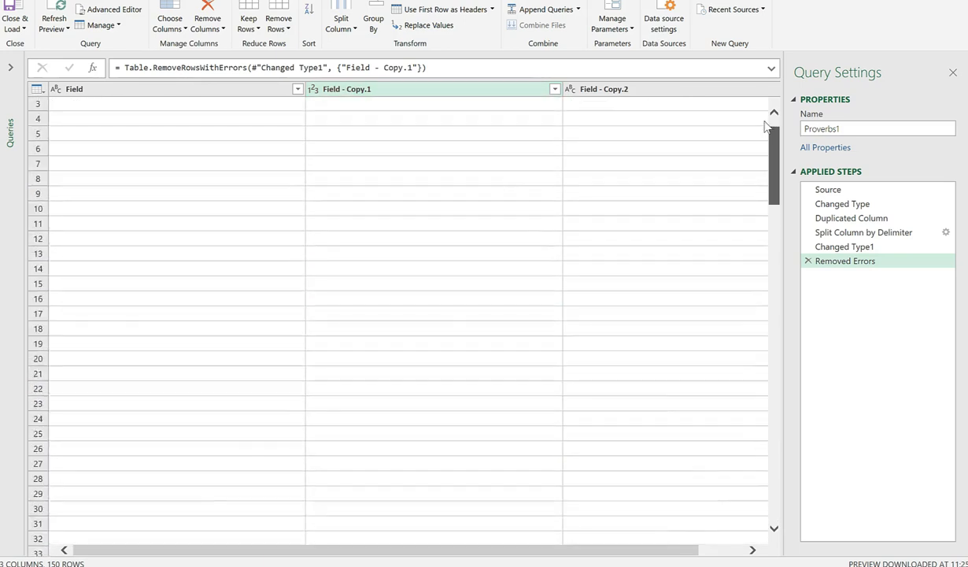
Delete the original Field column
left_click(163, 89)
right_click(157, 145)
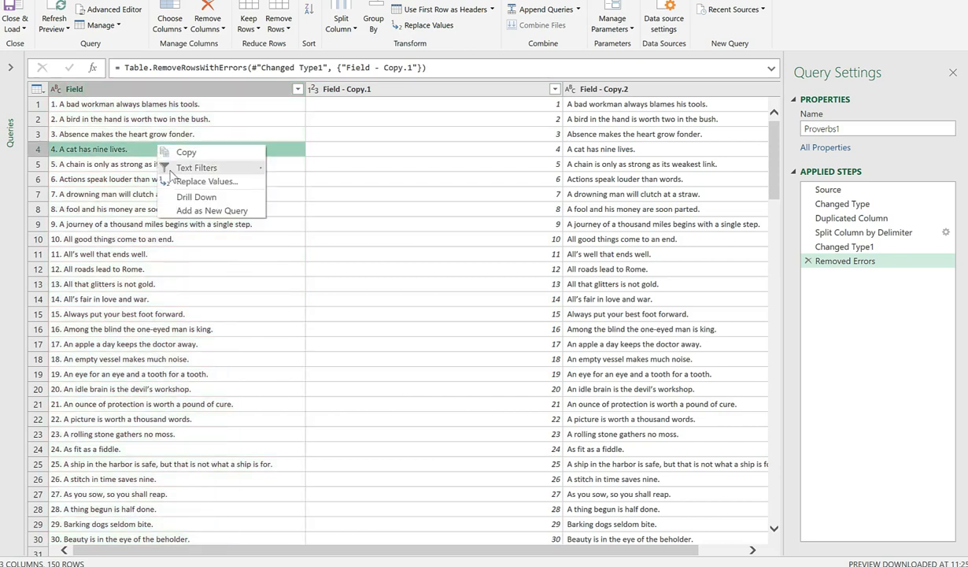
left_click(159, 84)
key("Delete")
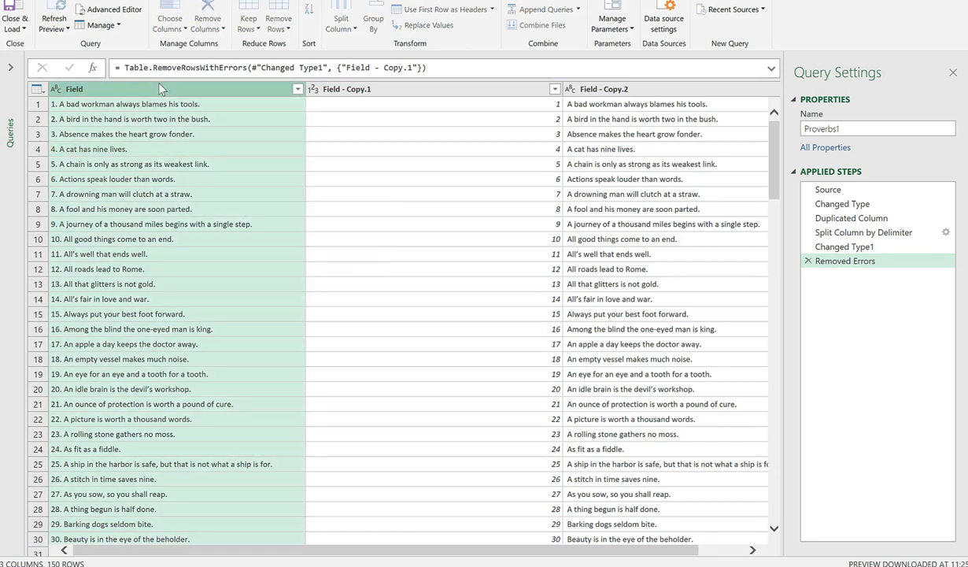
Rename Field - Copy.1 to ProverbNumber and Field - Copy.2 to Proverb
double_click(144, 91)
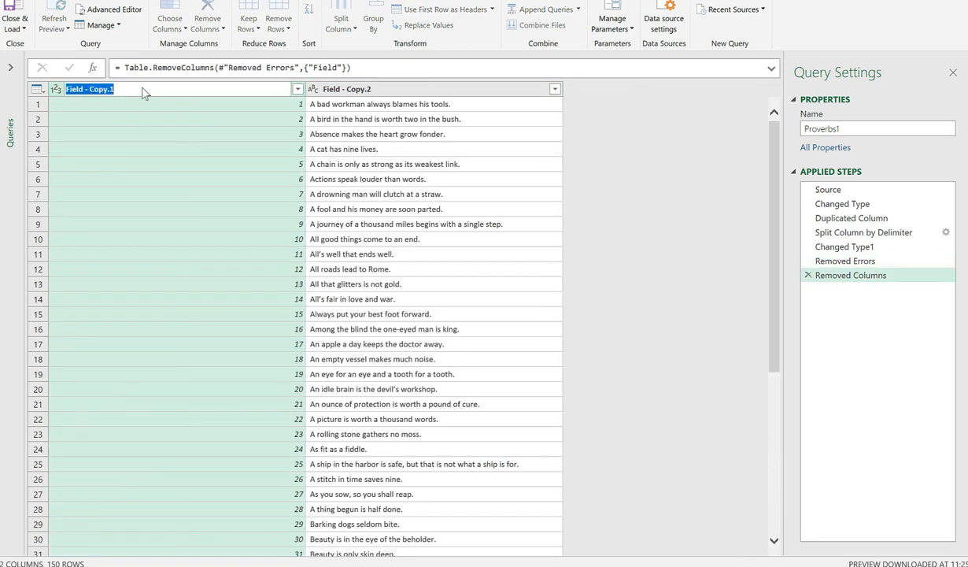
type("ProverbNumber")
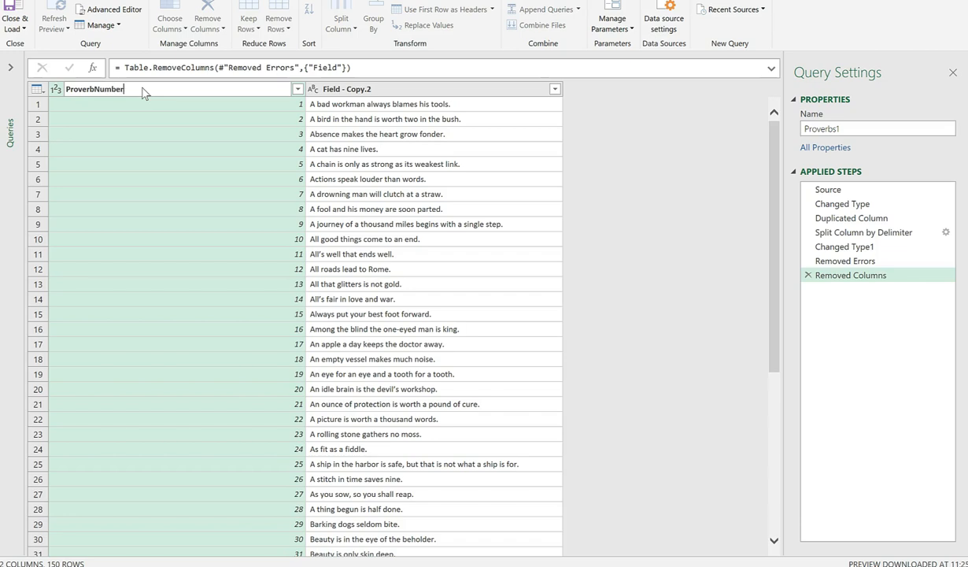
key("Return")
double_click(185, 92)
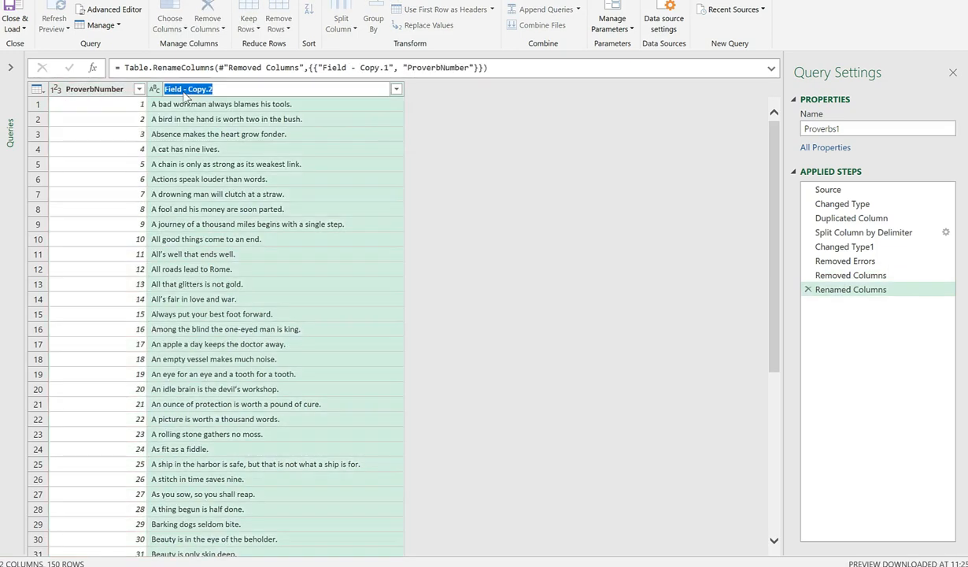
type("Proverb")
key("Return")
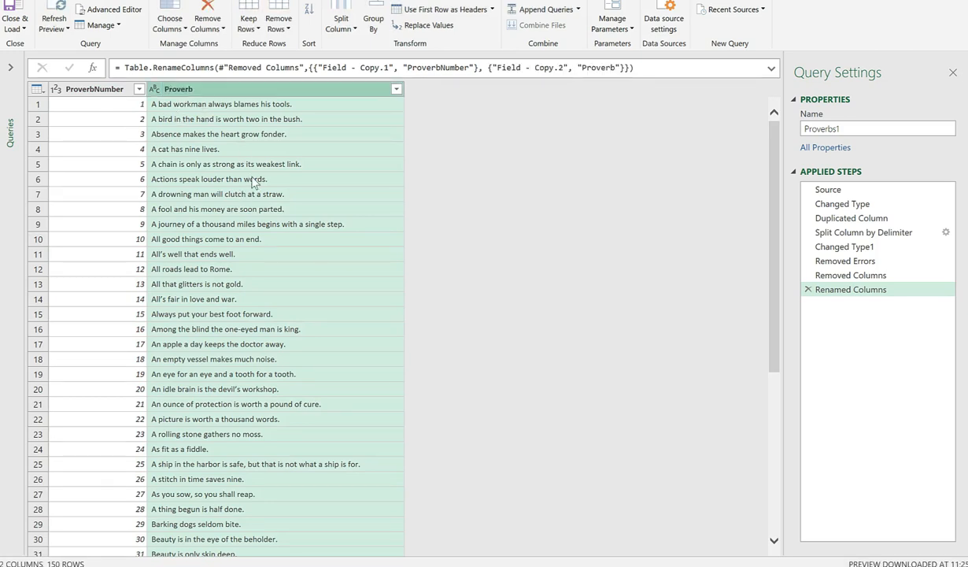
scroll(252, 181, "down", 15)
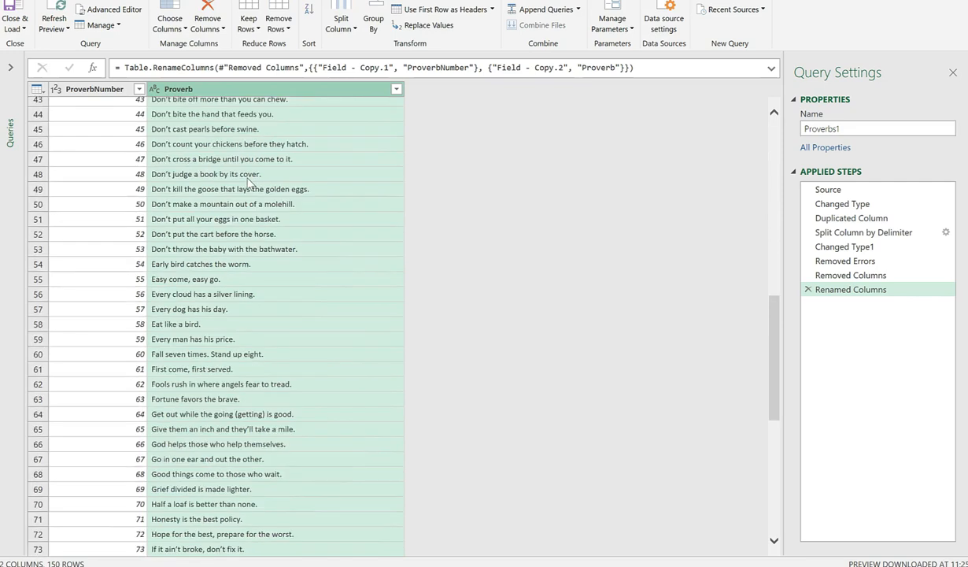
scroll(249, 182, "up", 10)
scroll(249, 182, "up", 5)
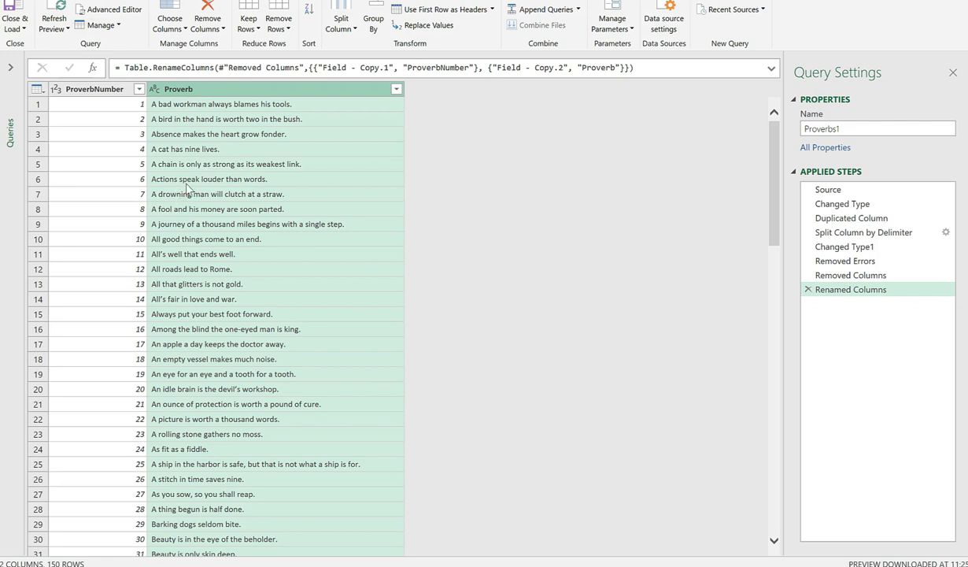
Load Proverbs1 to Sheet2 as table Proverbs1_2 and select a cell inside it
left_click(14, 11)
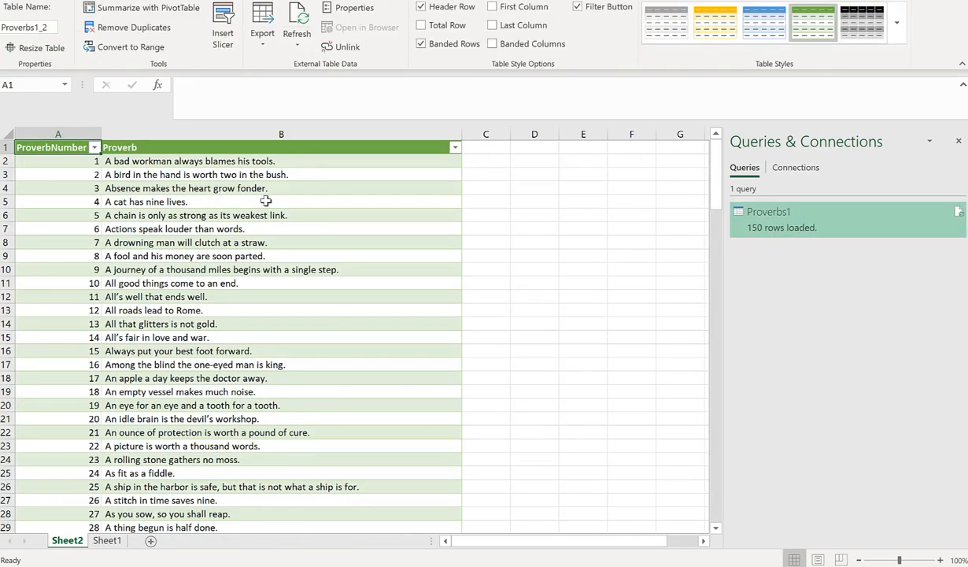
left_click(160, 203)
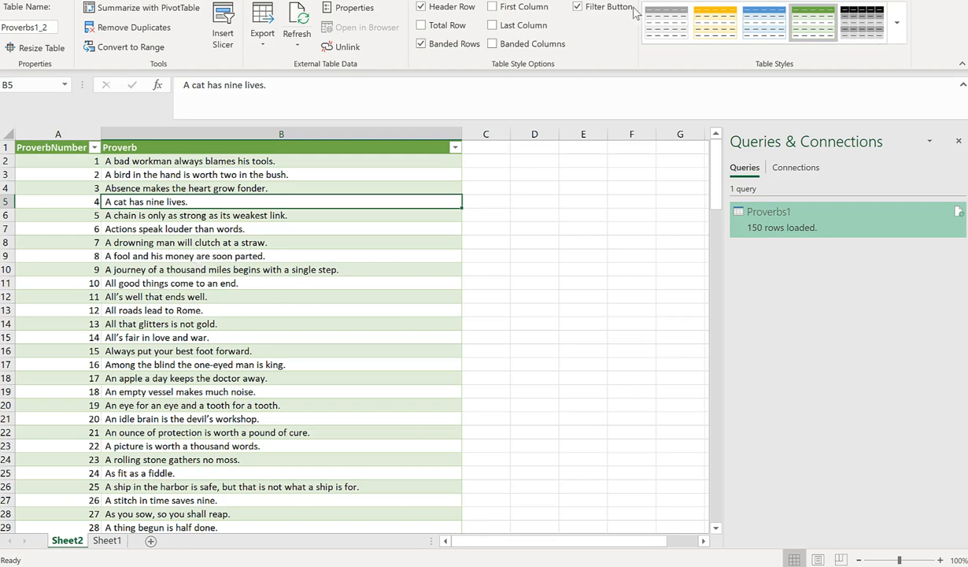
key("alt+q")
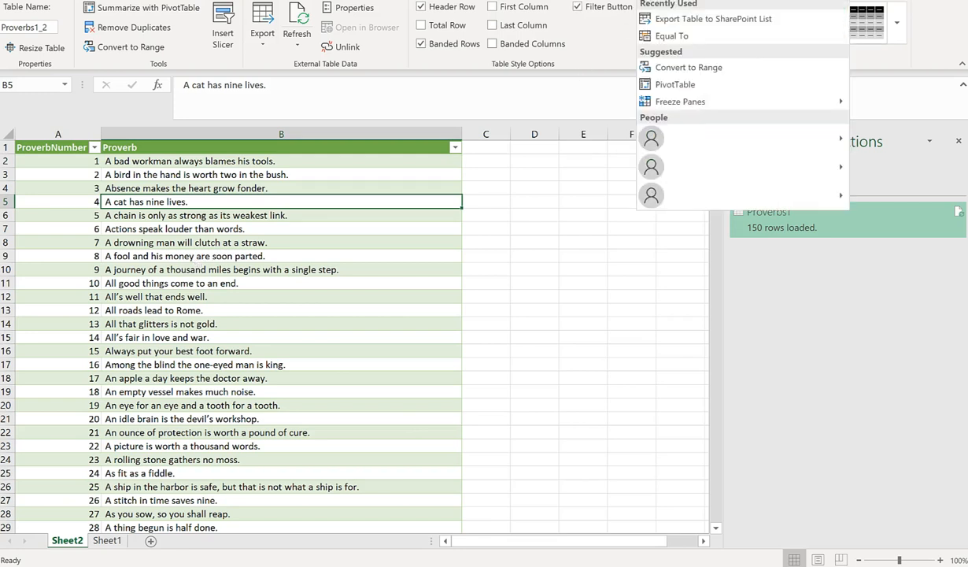
type("export")
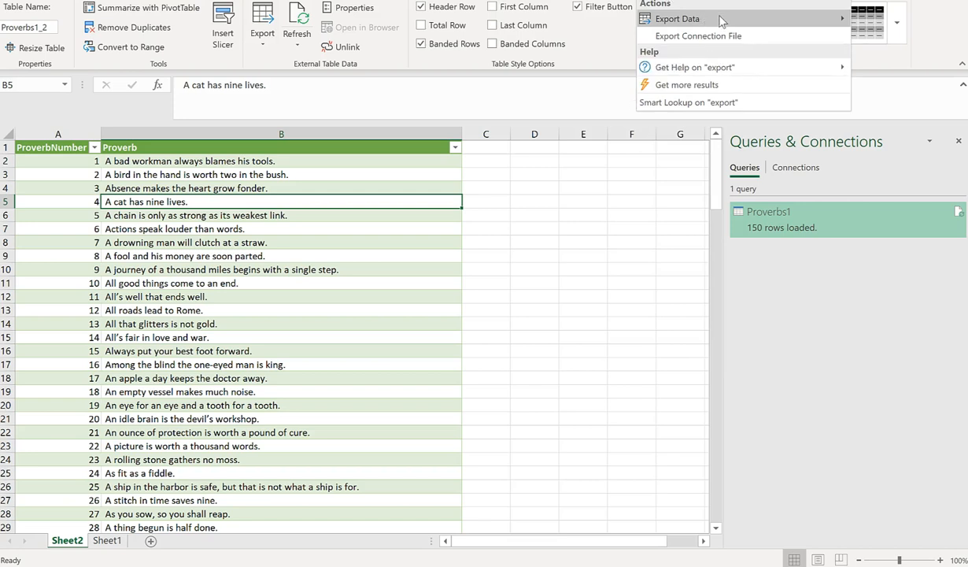
mouse_move(728, 24)
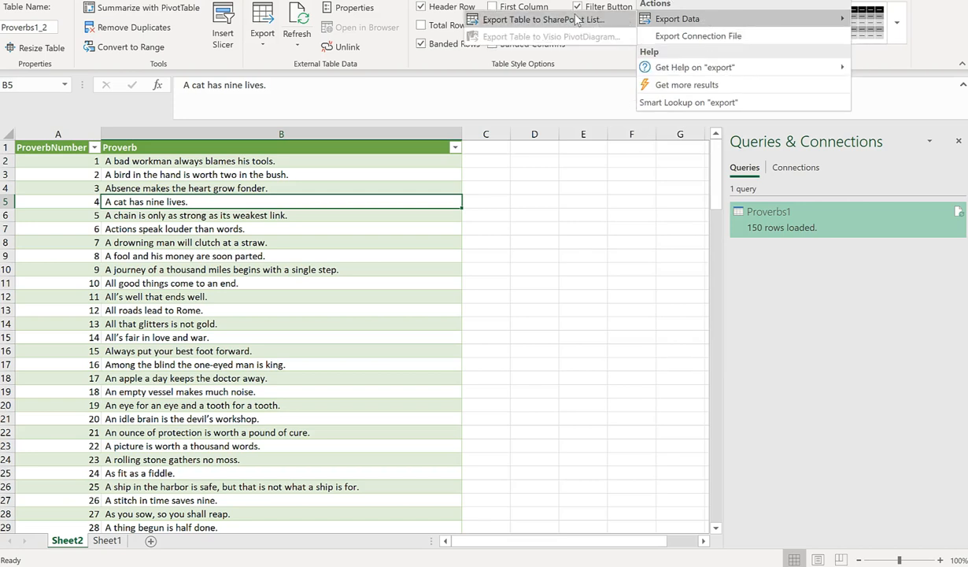
left_click(528, 22)
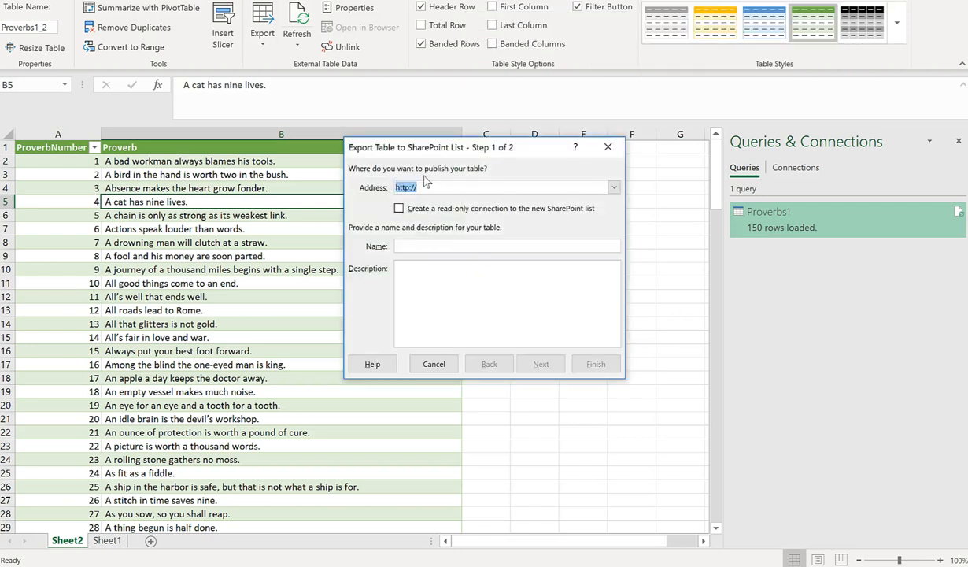
type("https://dataspinner5.sharepoint.com/sites/products")
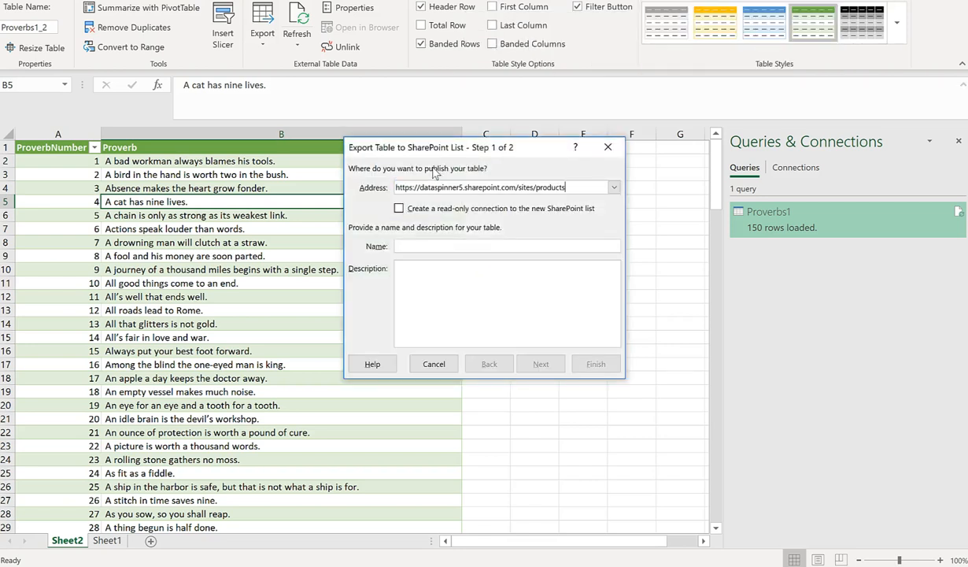
left_click(423, 245)
type("Proverbs")
left_click(433, 364)
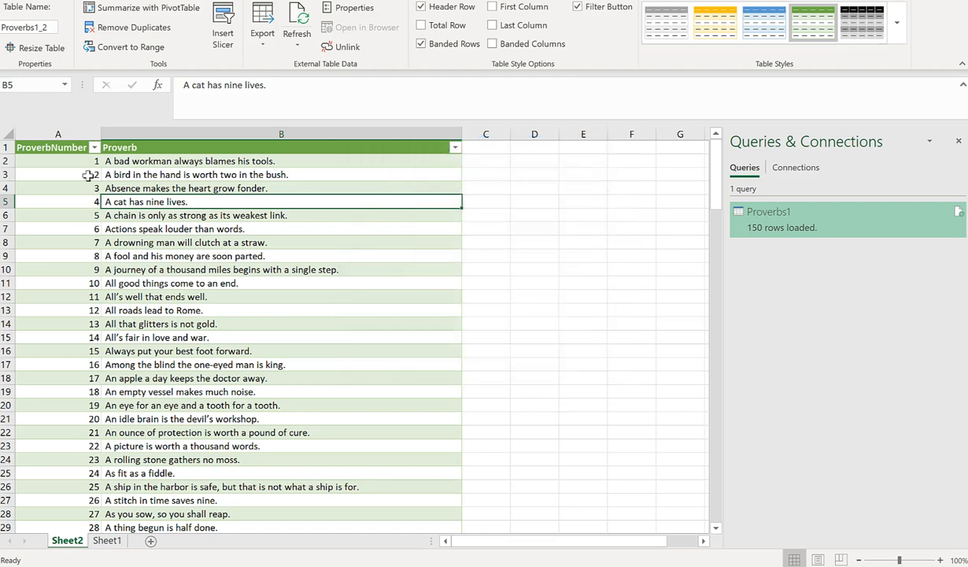
left_click(63, 147)
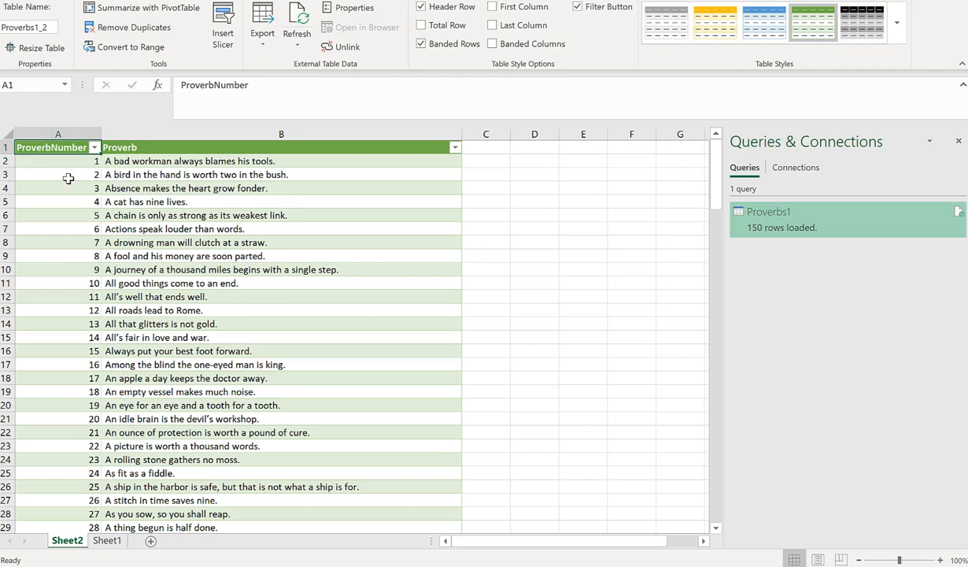
Look over the ProverbNumber header's options in column A without changing anything
right_click(57, 147)
key("Escape")
left_click(50, 133)
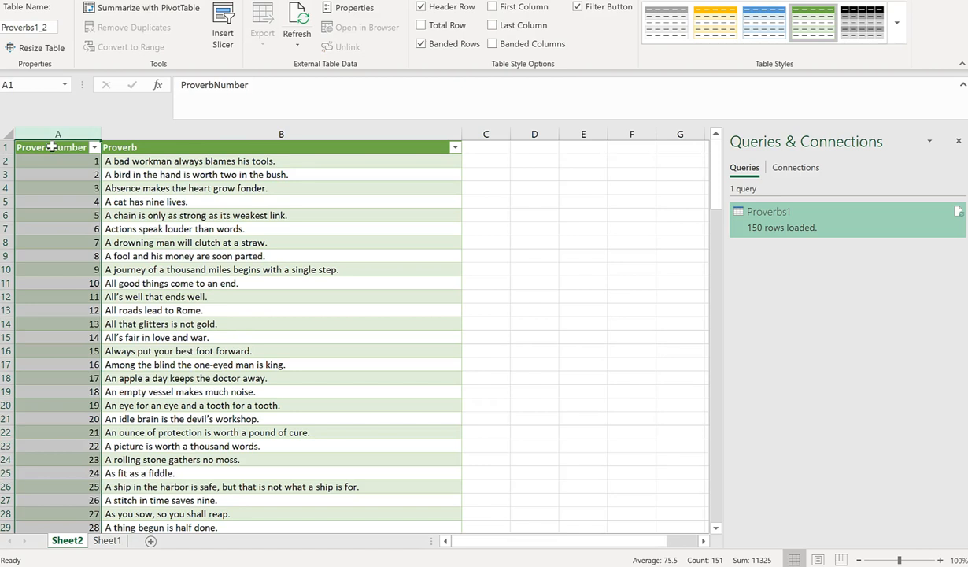
left_click(51, 147)
right_click(51, 147)
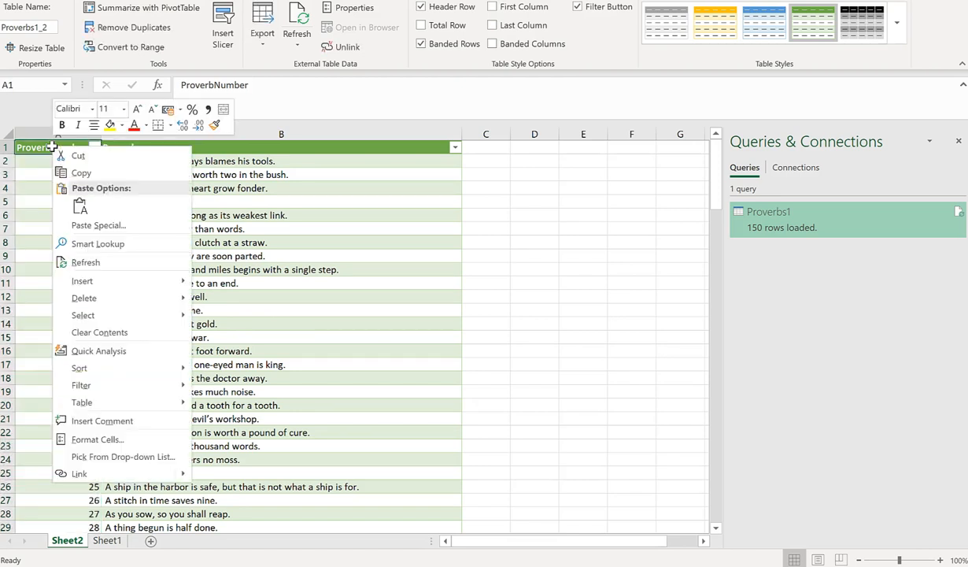
key("Escape")
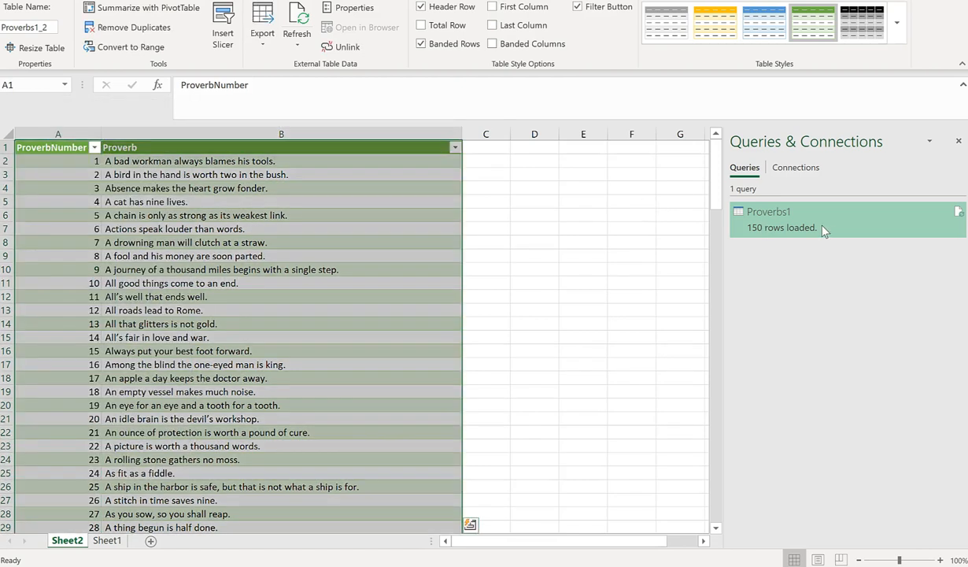
Reopen the Proverbs1 query in Power Query Editor and show the Add Column tools
right_click(823, 226)
left_click(854, 263)
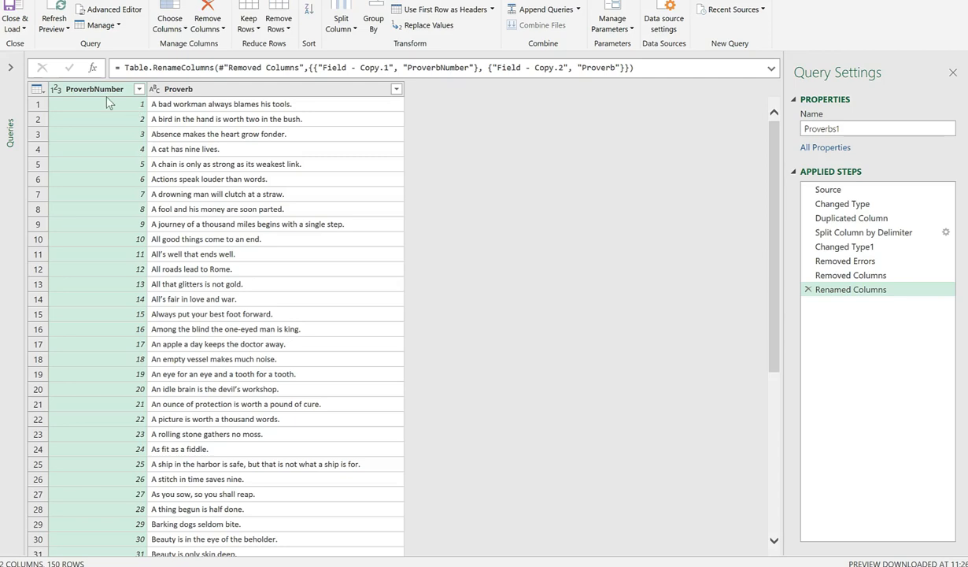
right_click(86, 91)
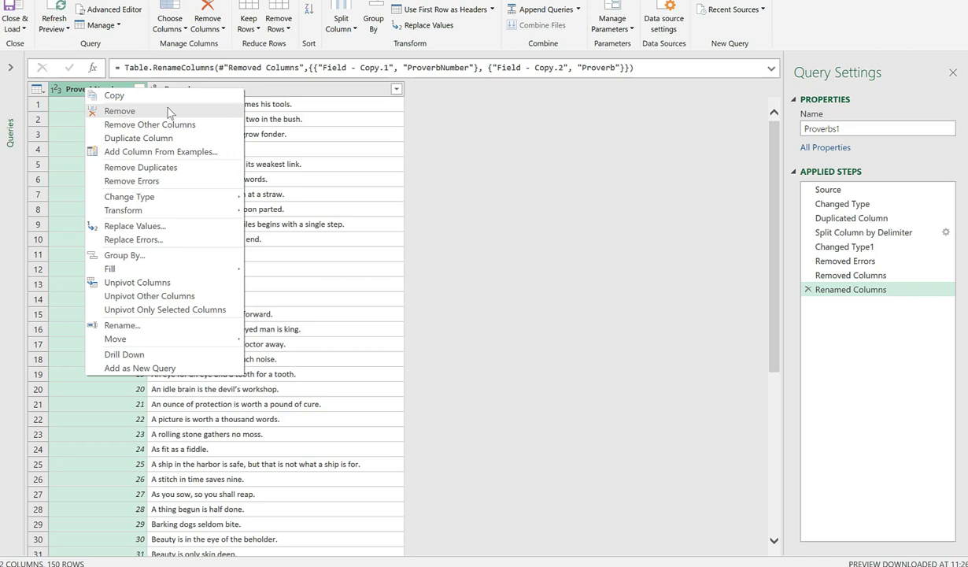
left_click(365, 148)
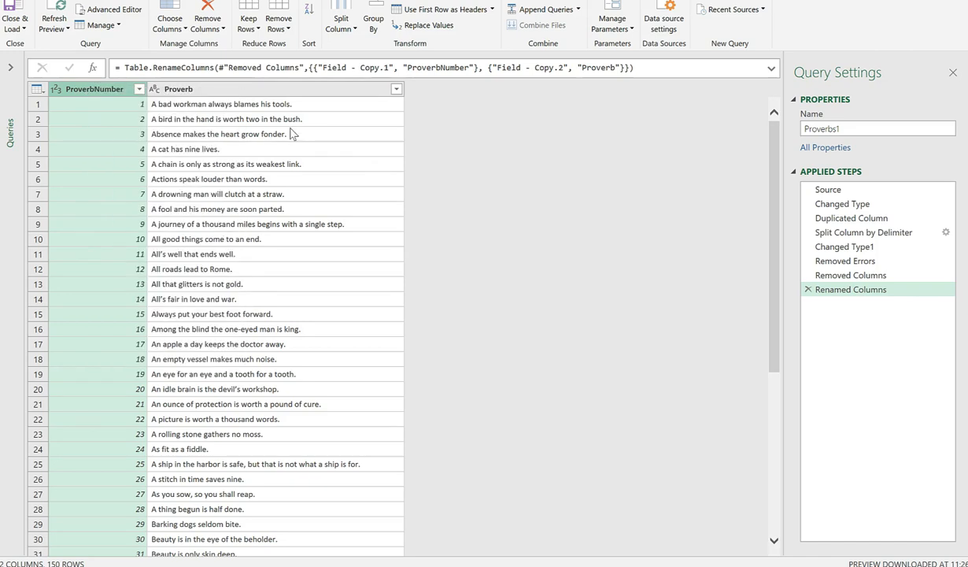
left_click(122, 2)
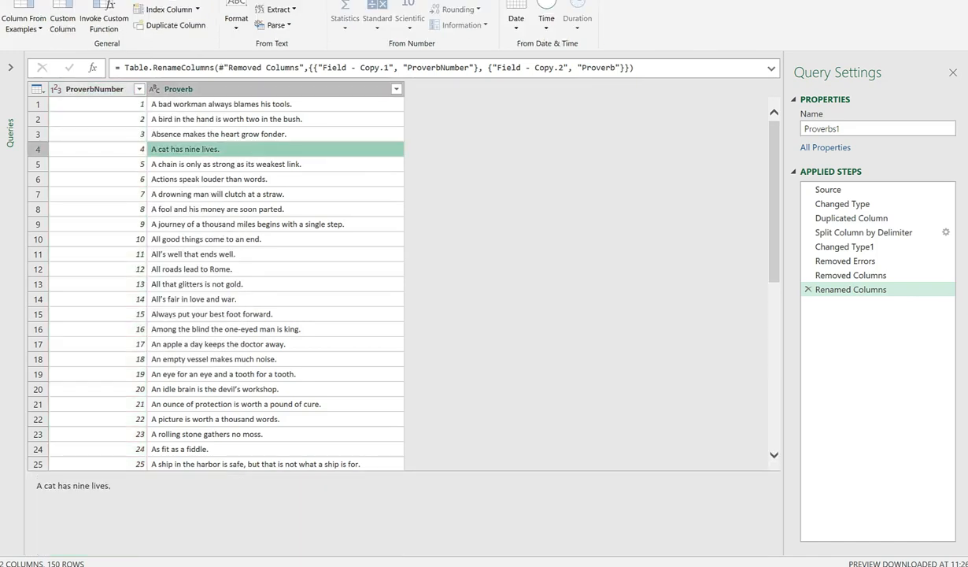
Add a custom column Title with formula = "A" and move it before ProverbNumber
left_click(62, 20)
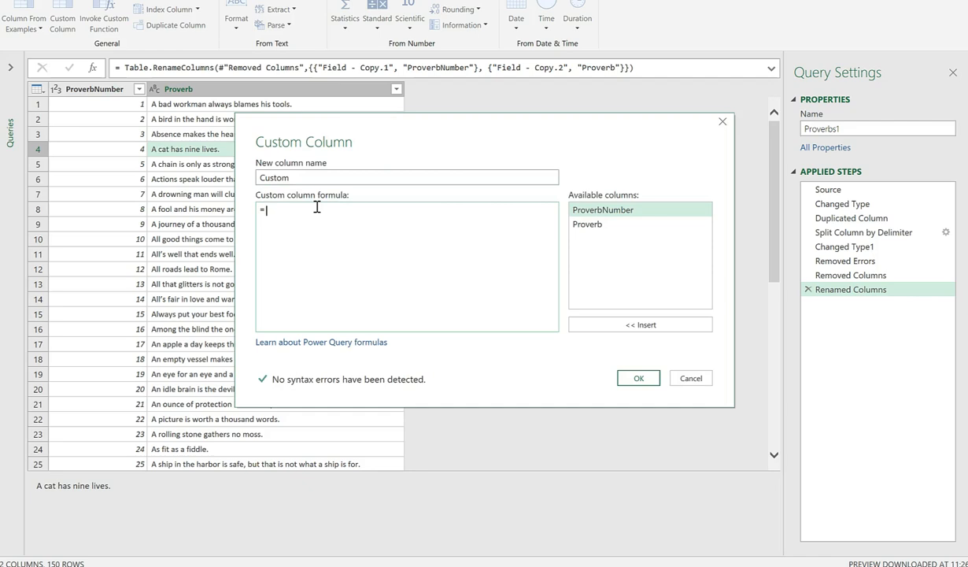
double_click(308, 177)
type("T")
type("A")
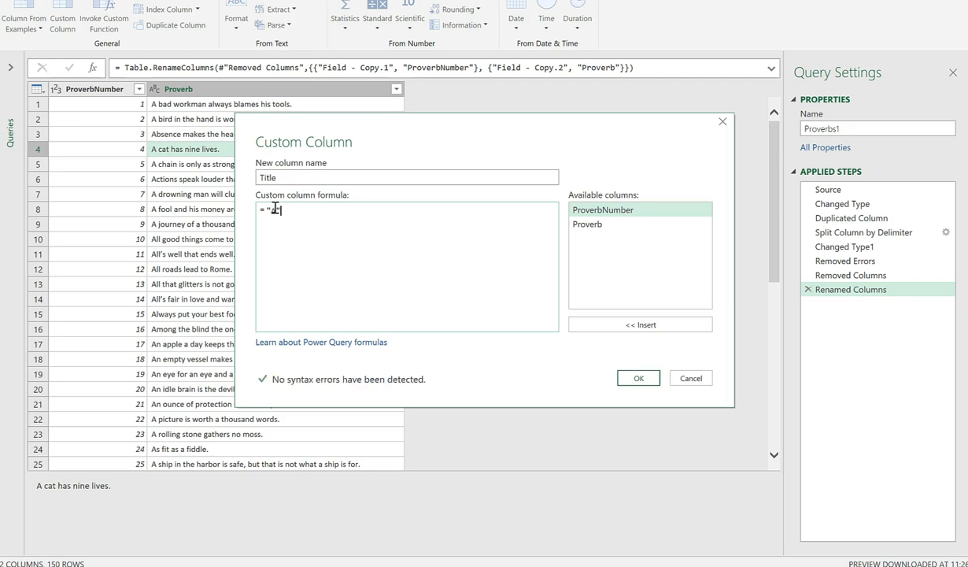
left_click(639, 379)
left_click_drag(429, 89, 99, 102)
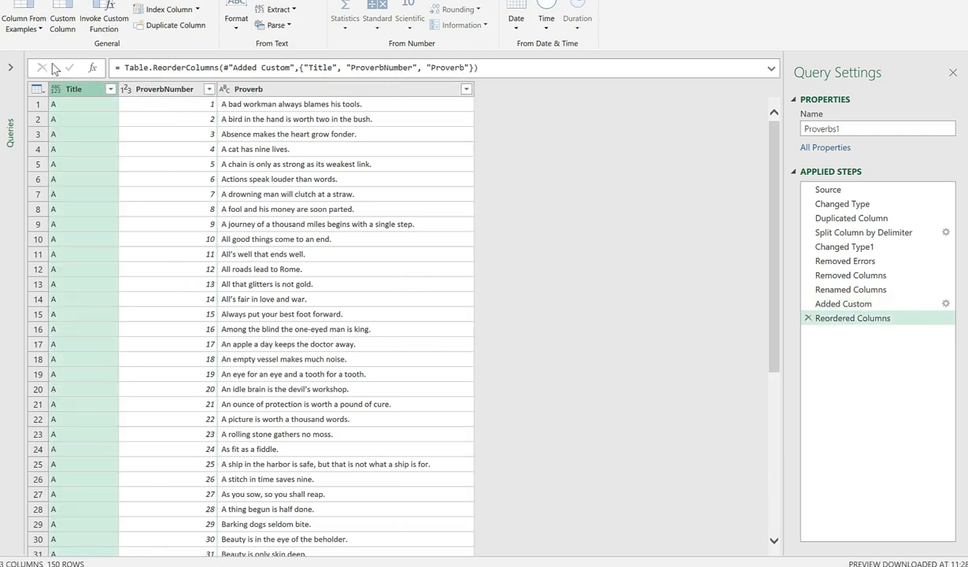
left_click(33, 1)
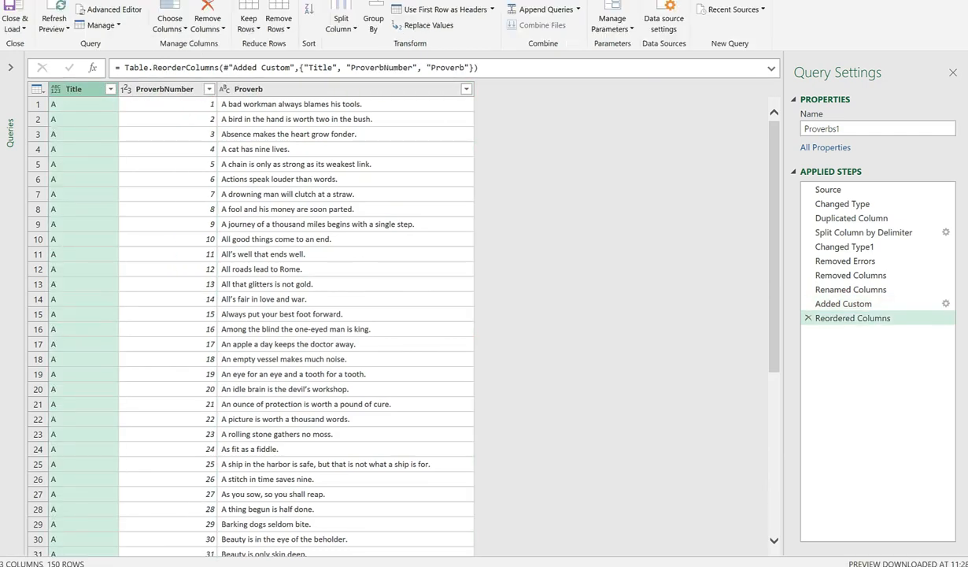
Load the updated query into the sheet and start Export Table to SharePoint List
left_click(12, 10)
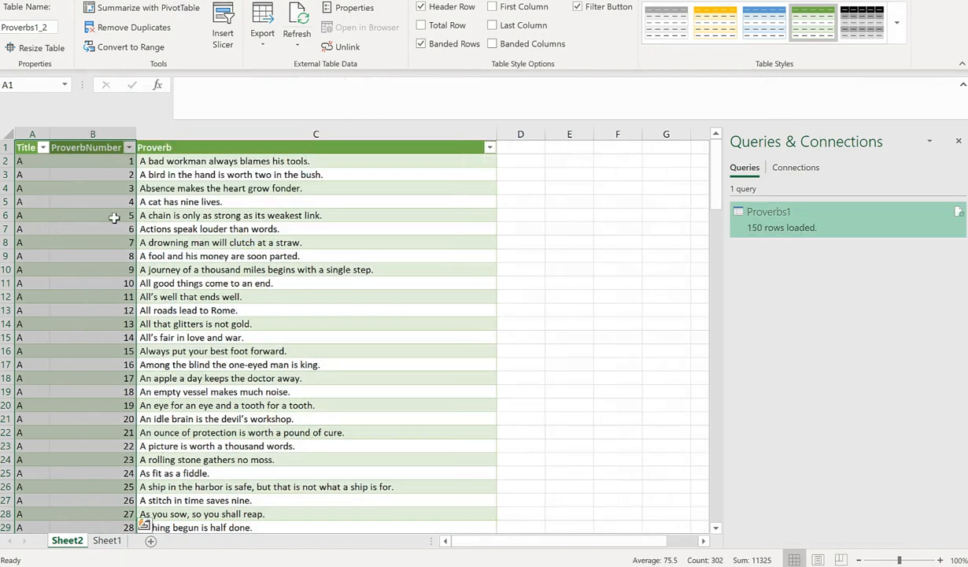
left_click(89, 224)
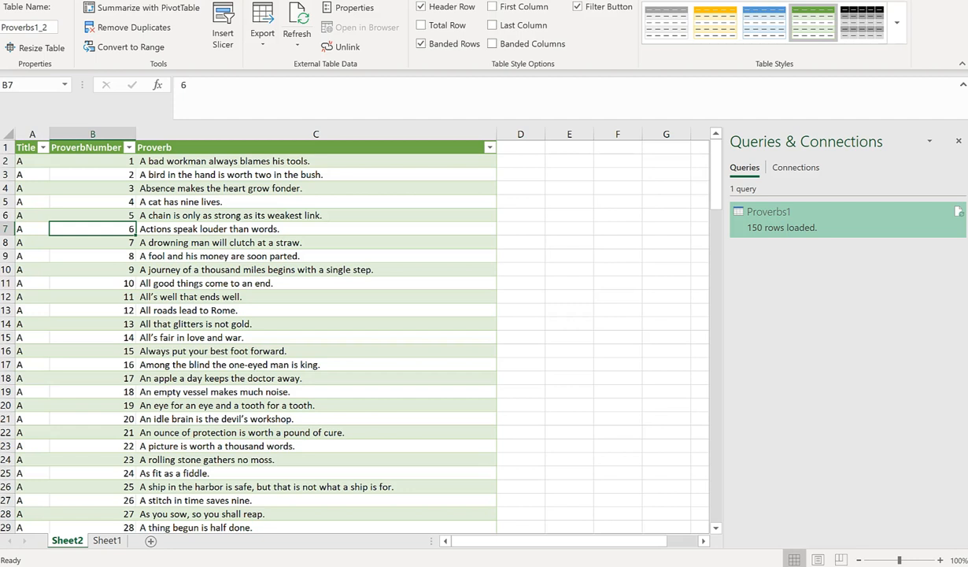
left_click(774, 0)
mouse_move(752, 20)
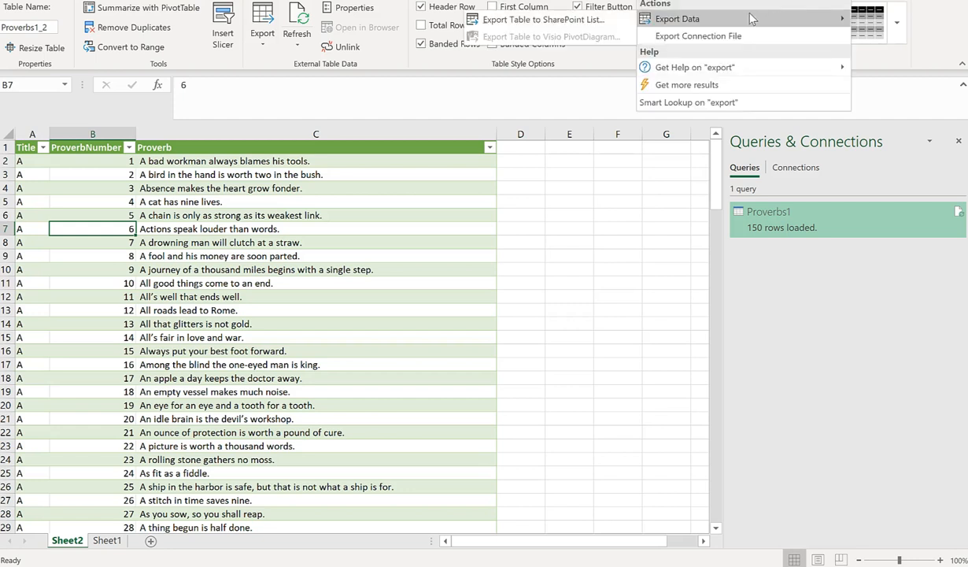
left_click(541, 19)
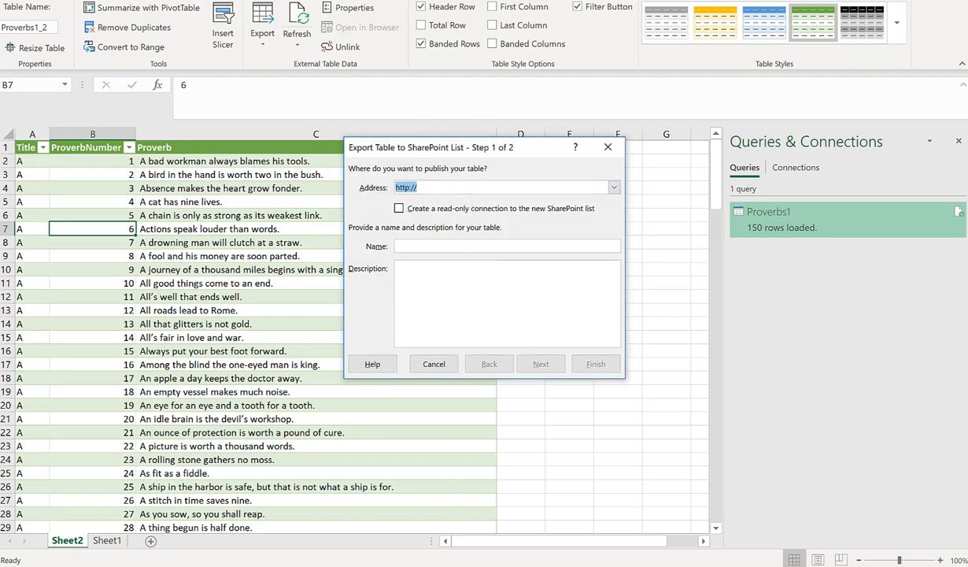
Paste the products site address, name the list Proverbs, and continue to column types
left_click(629, 564)
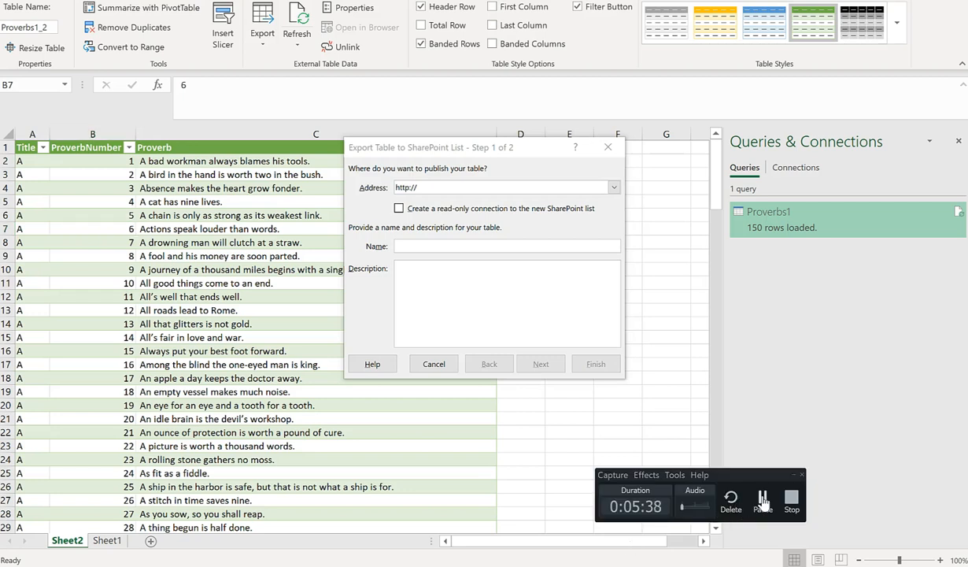
left_click(757, 503)
left_click(460, 189)
key("ctrl+a")
type("https://dataspinner5.sharepoint.com/sites/products")
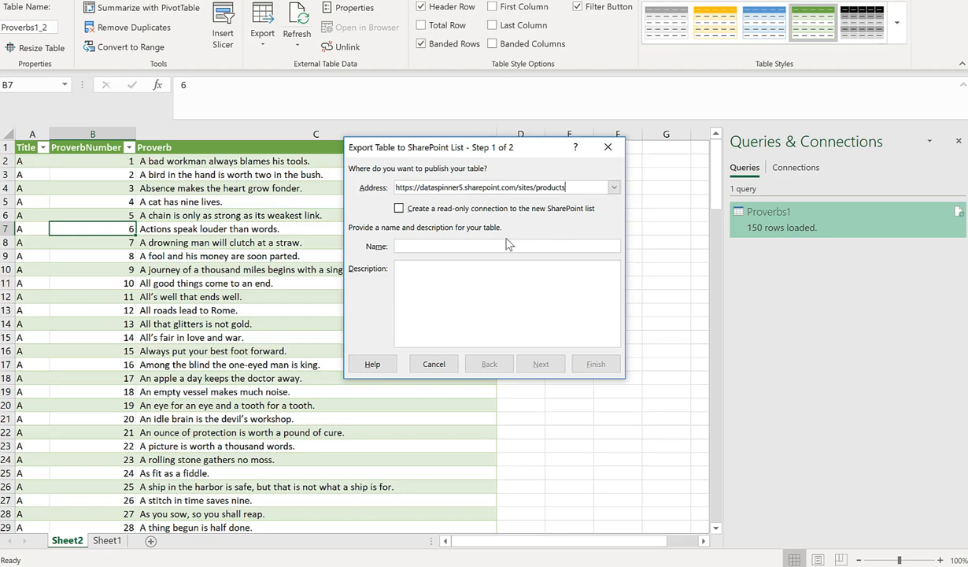
type("Proverbs")
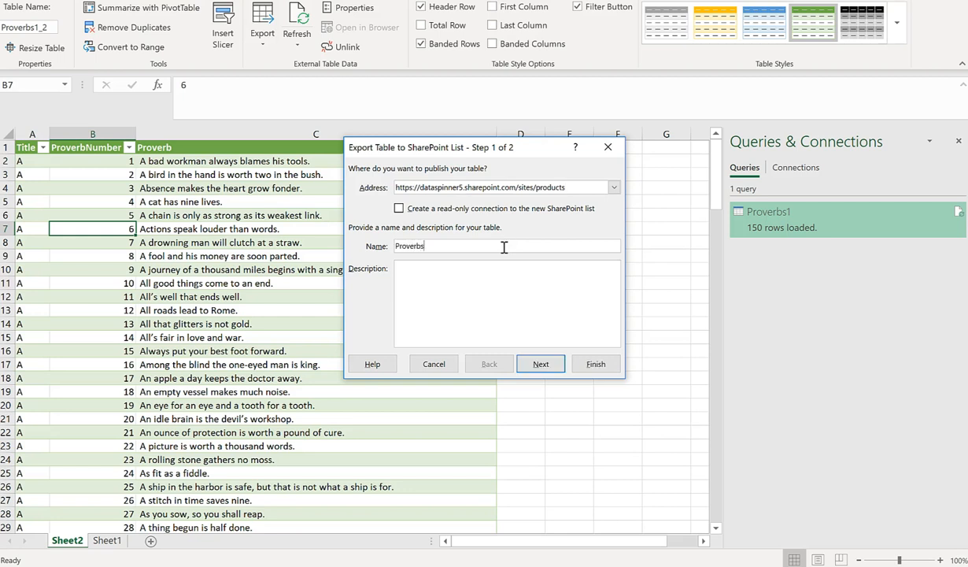
left_click(540, 365)
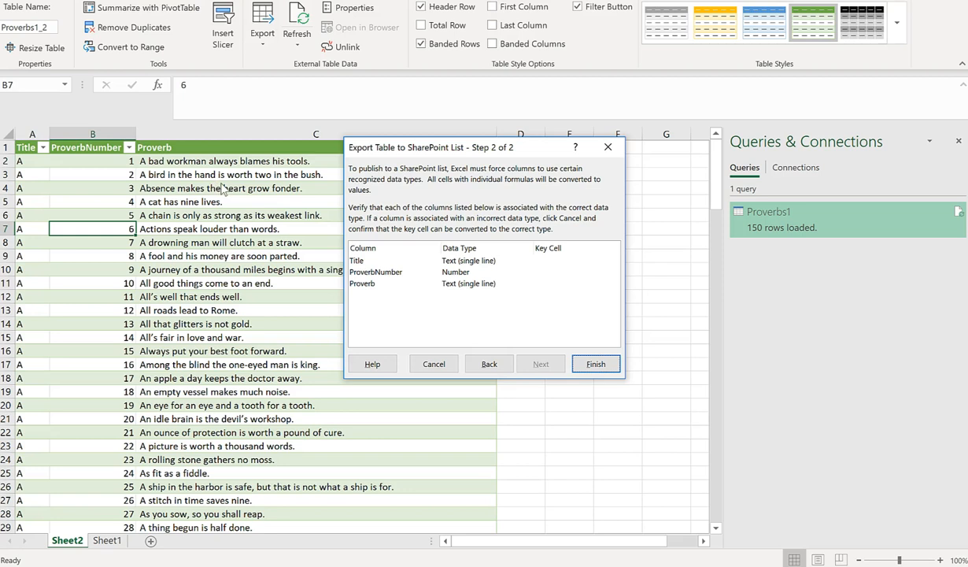
Finish the export and follow the link to the published Proverbs list
left_click(589, 363)
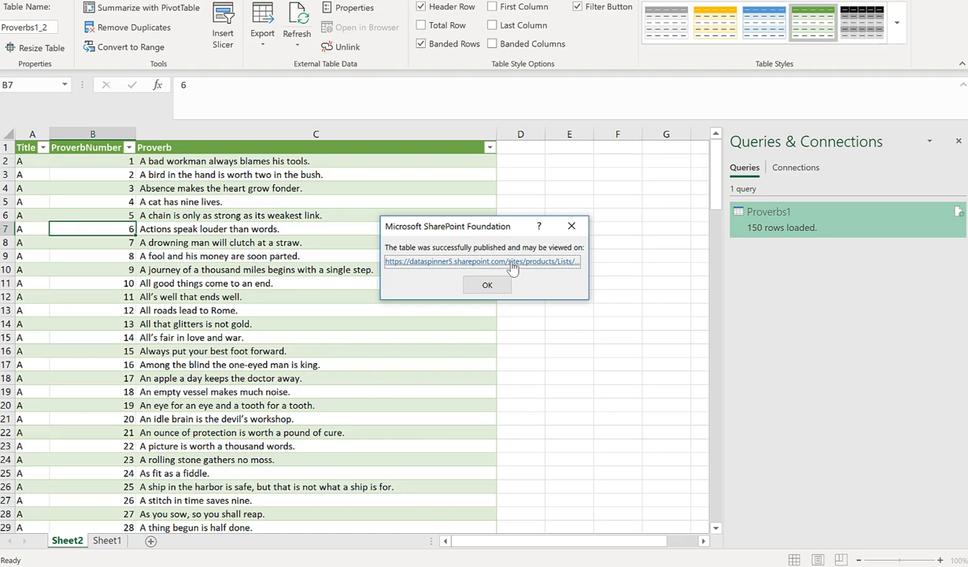
left_click(513, 268)
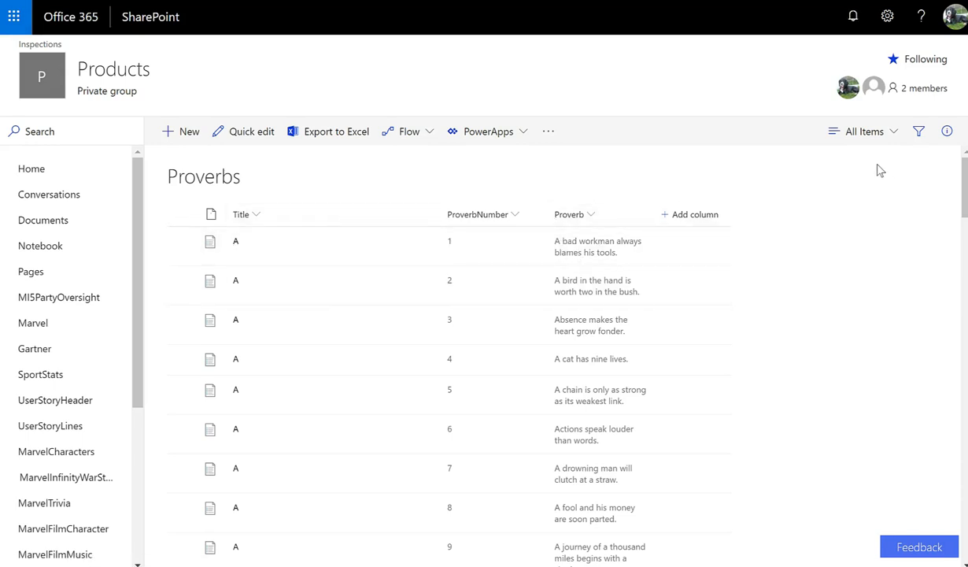
Check the Proverb column's sort and filter options in the SharePoint list, then close them
left_click(576, 222)
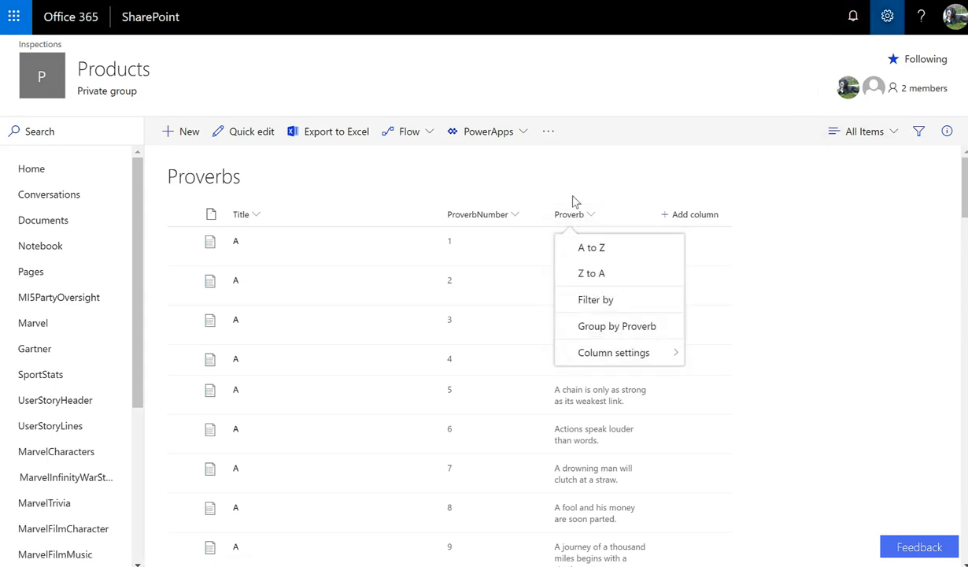
left_click(769, 298)
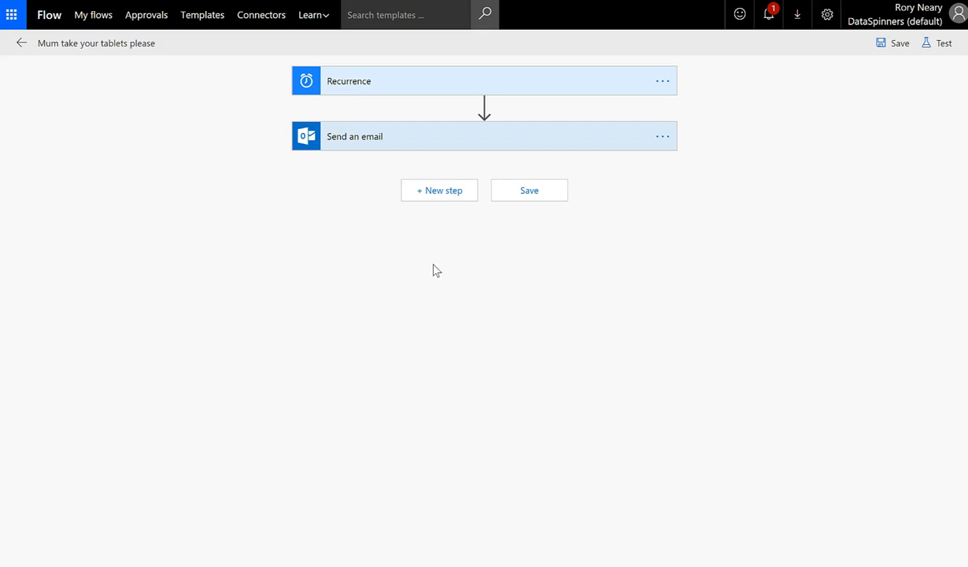
Insert an Initialize variable action, found by searching 'initial', before Send an email
mouse_move(446, 118)
mouse_move(485, 112)
left_click(485, 108)
left_click(473, 124)
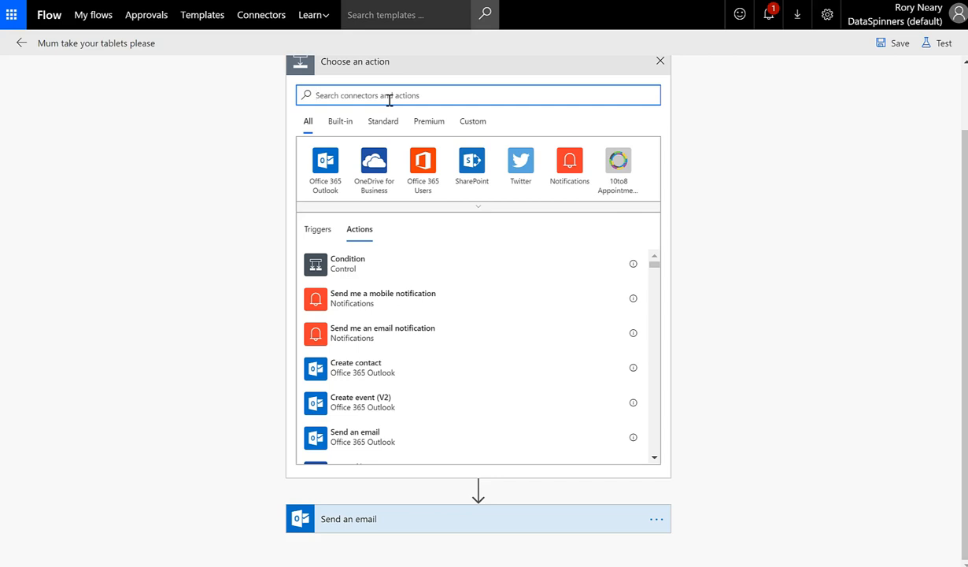
type("initial")
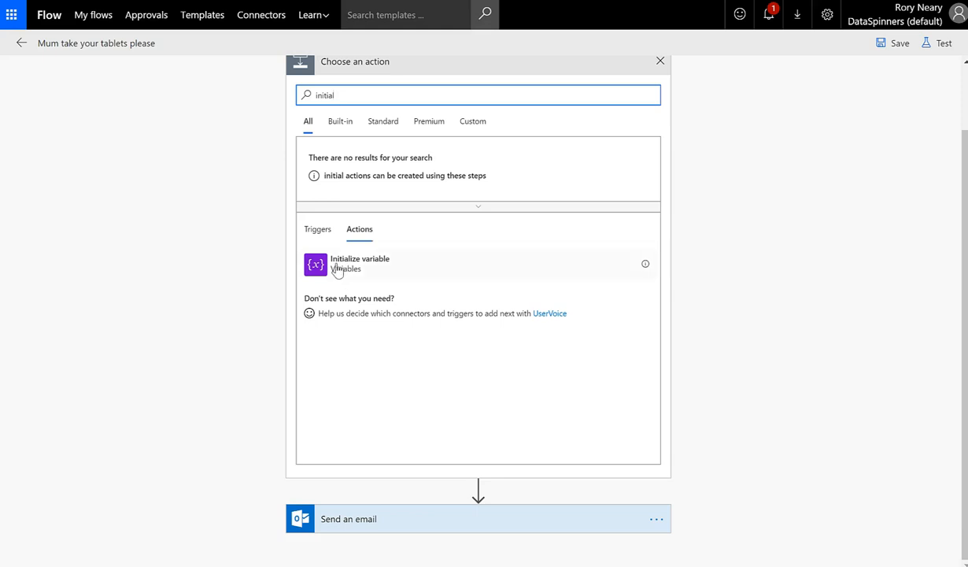
left_click(360, 255)
left_click(419, 162)
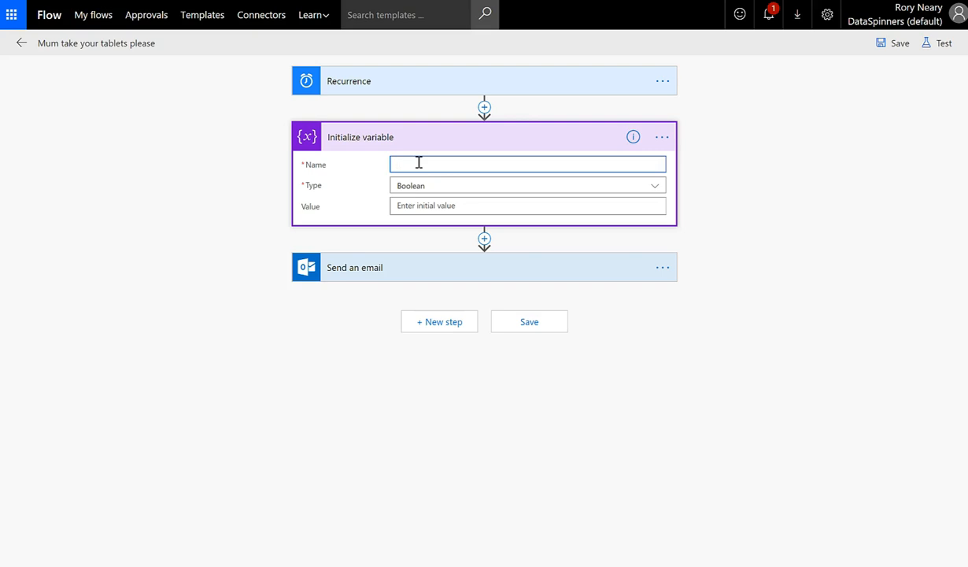
Name the variable RandomProverb and set its type to Integer
type("RandomProverb")
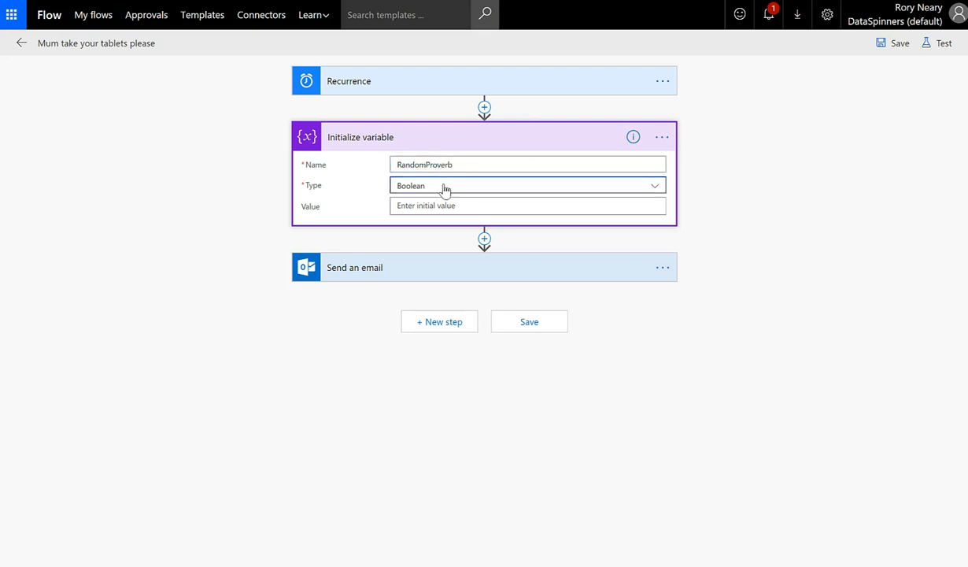
left_click(444, 187)
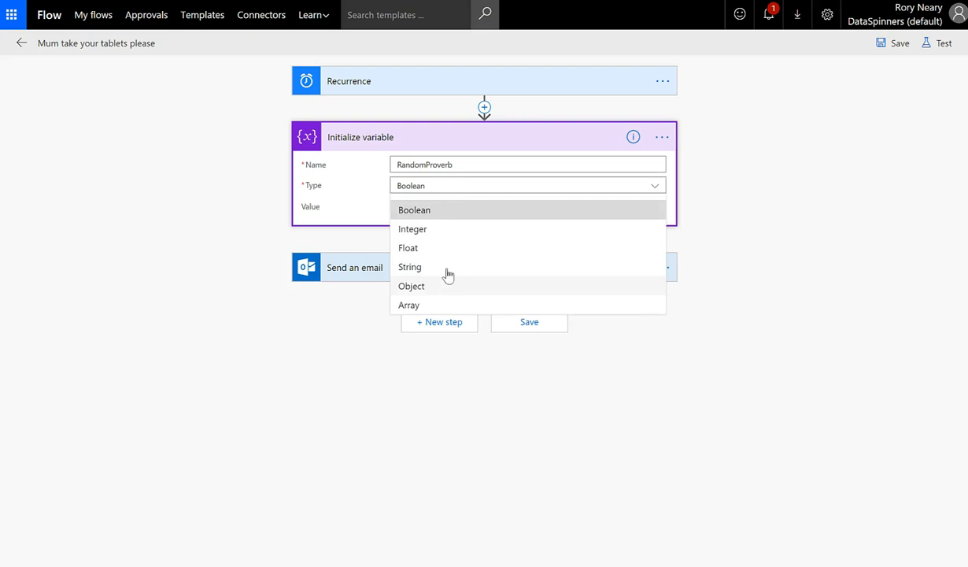
left_click(438, 230)
Set the variable's initial value to the expression rand(1,150)
left_click(440, 205)
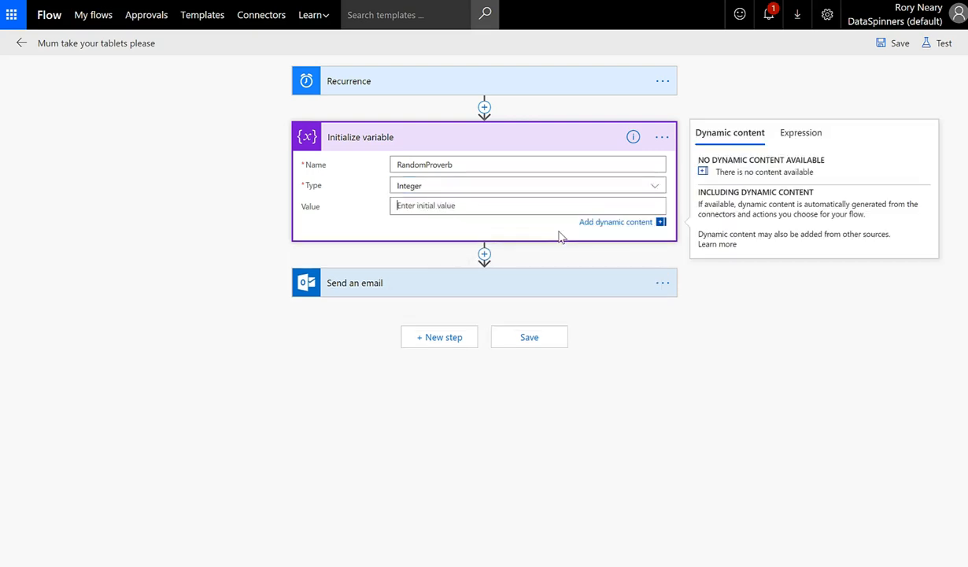
left_click(796, 134)
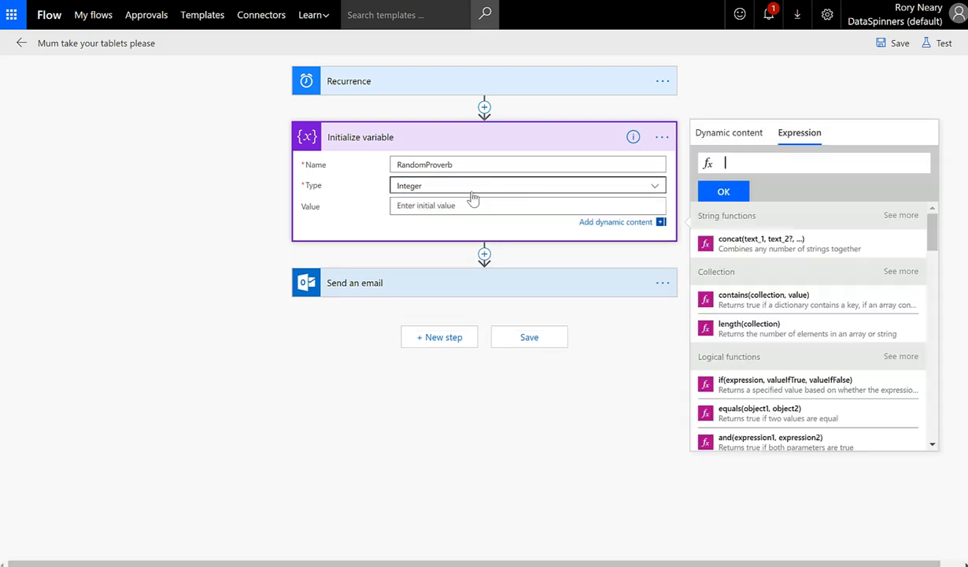
type("rand()")
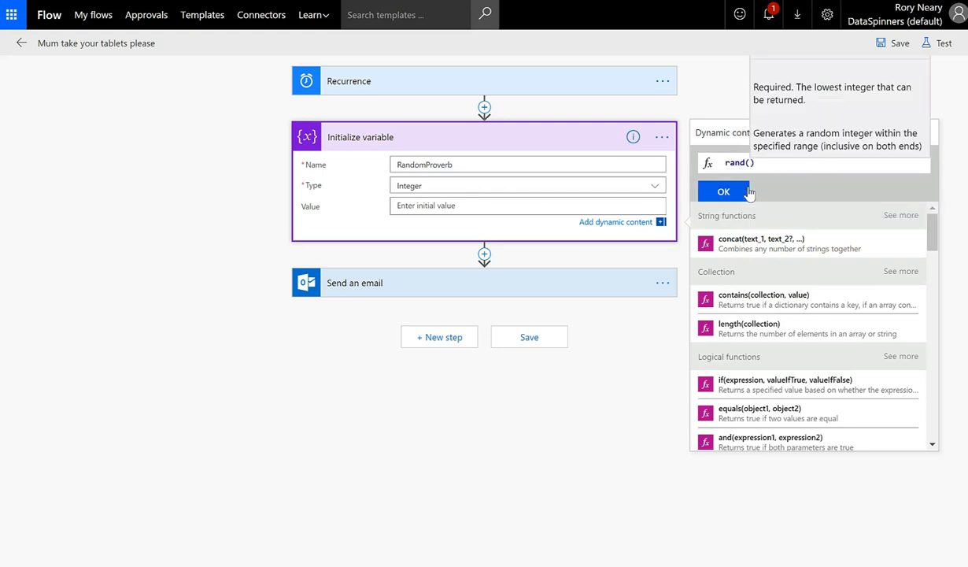
type("1,150")
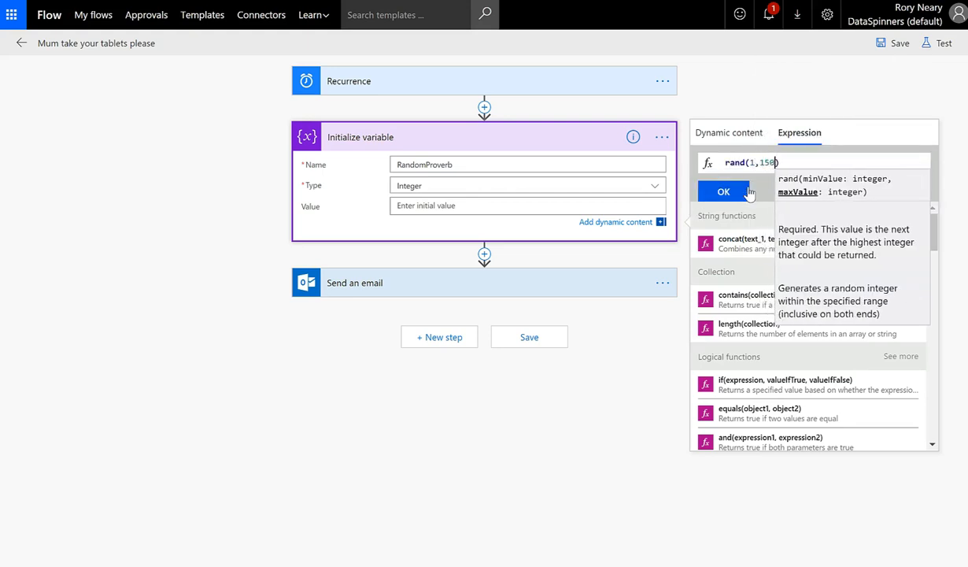
left_click(441, 207)
left_click(775, 162)
left_click(724, 191)
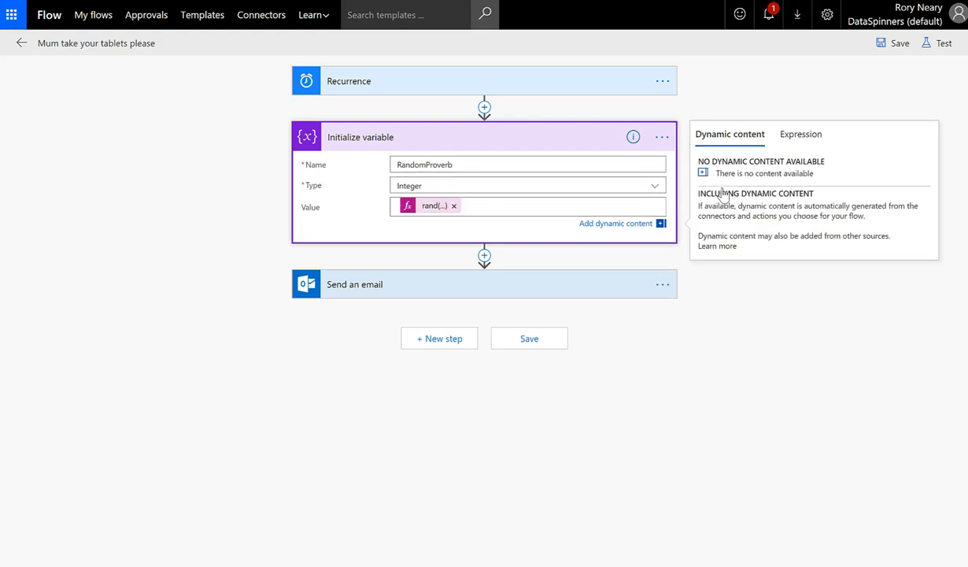
Change the RandomProverb variable's type from Integer to String
left_click(466, 282)
left_click(568, 341)
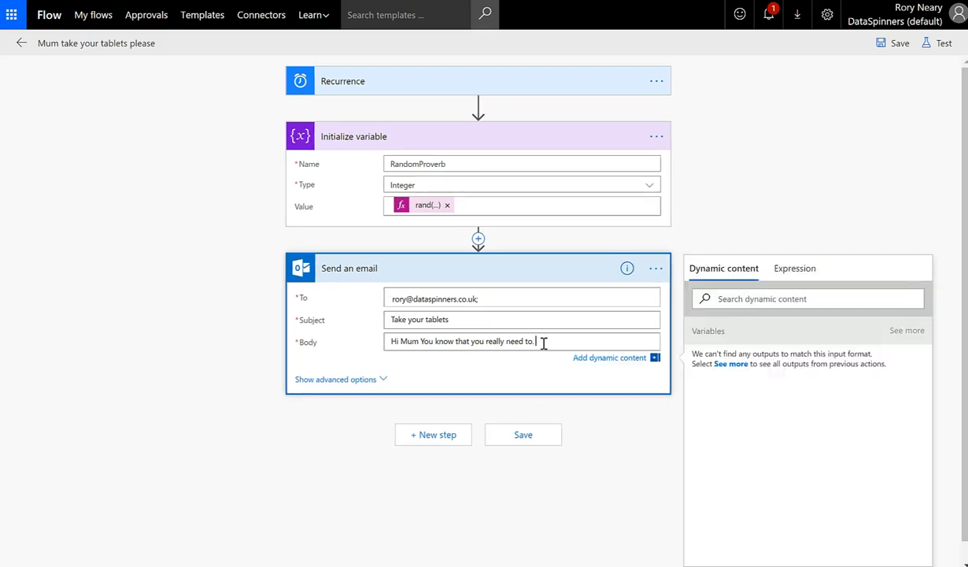
left_click(481, 206)
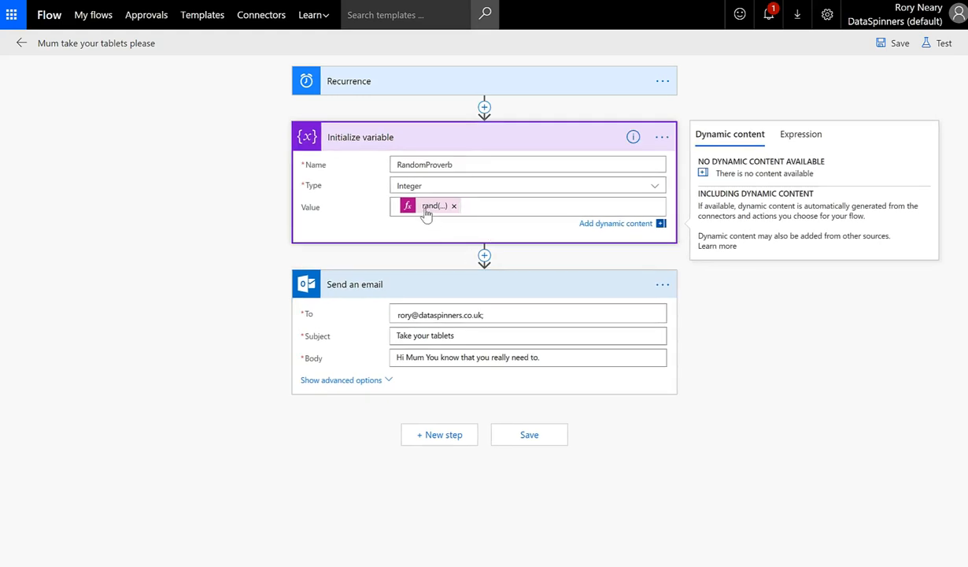
left_click(459, 186)
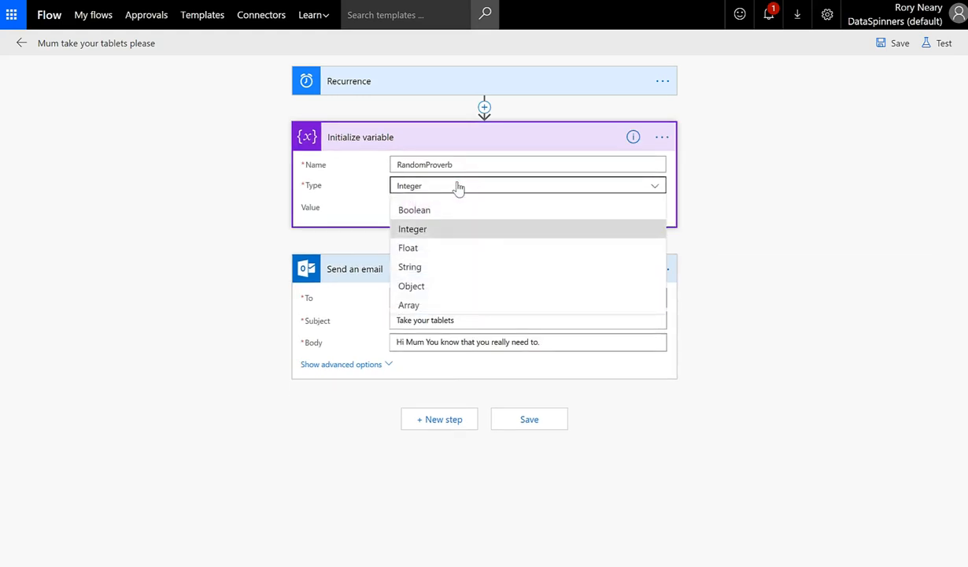
left_click(459, 186)
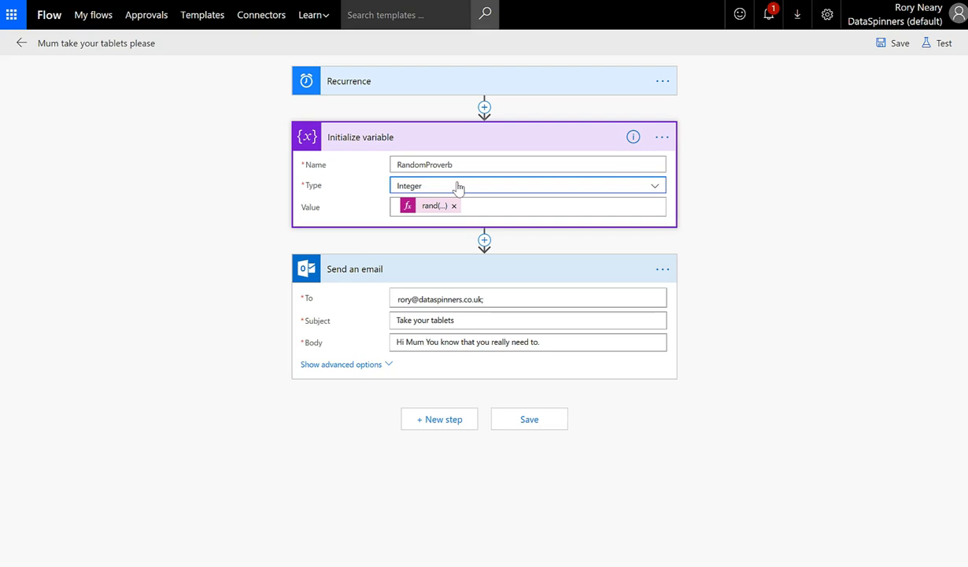
left_click(459, 187)
left_click(439, 270)
Append the RandomProverb variable to the end of the Send an email body
left_click(549, 342)
left_click(761, 364)
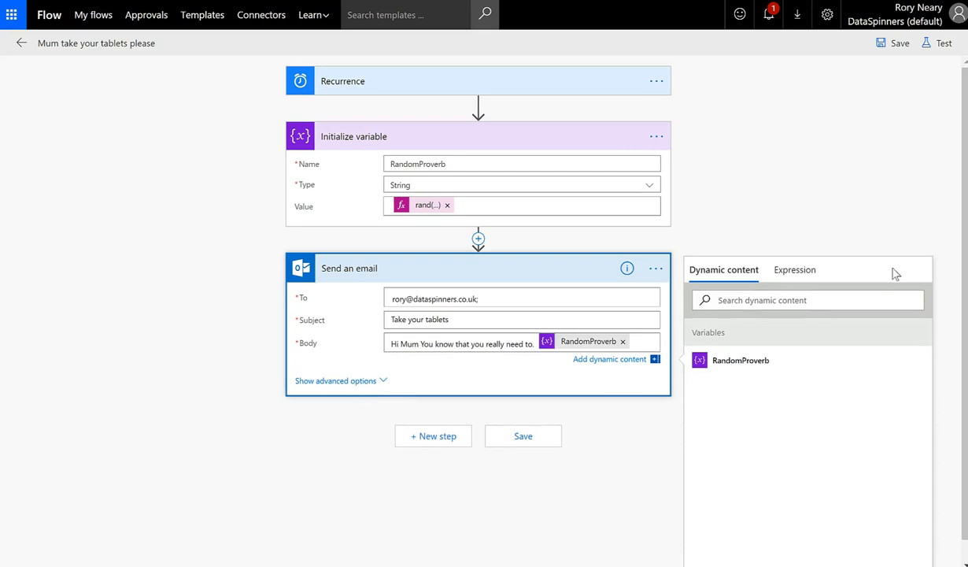
left_click(851, 183)
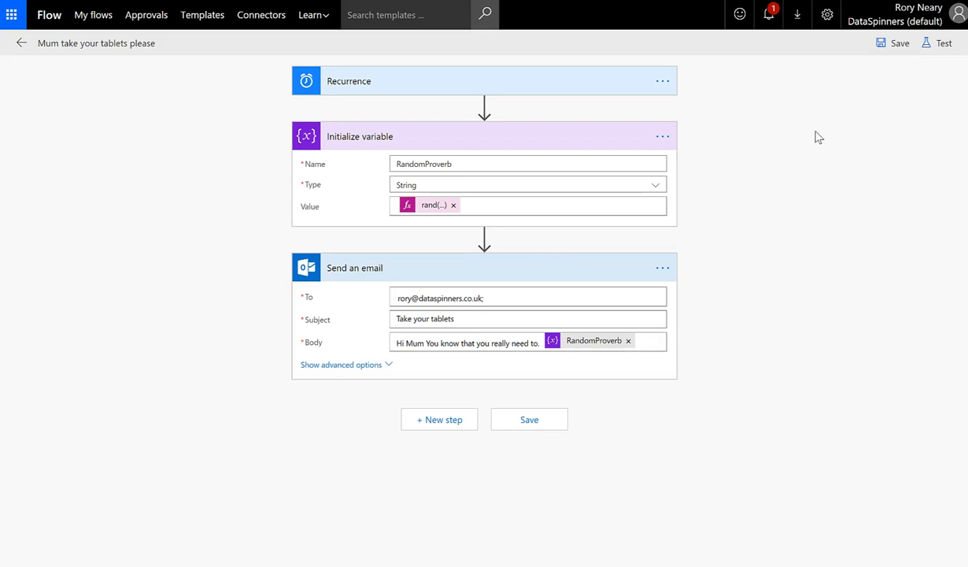
Save & Test the flow with a manual trigger and inspect the email step's inputs
left_click(941, 45)
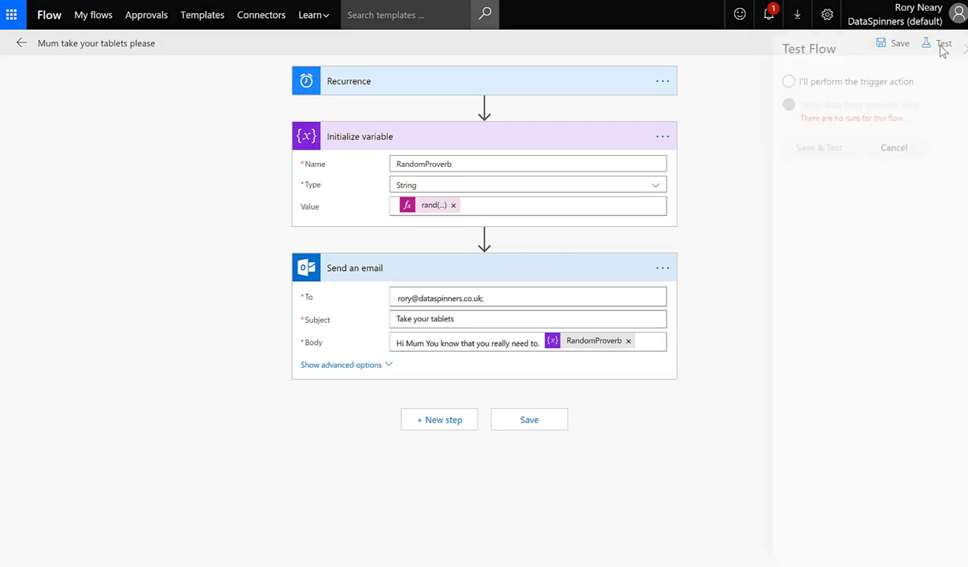
left_click(790, 82)
left_click(795, 148)
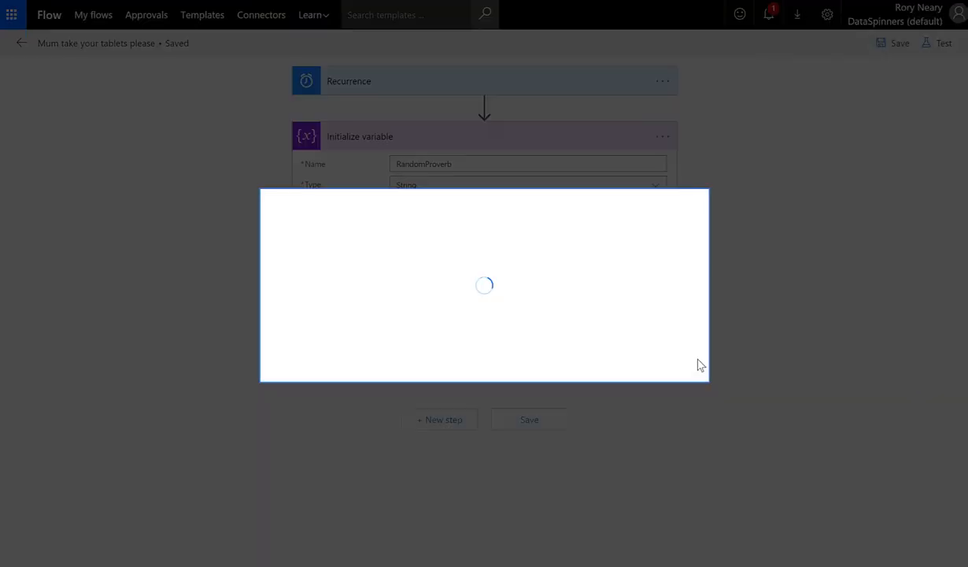
left_click(571, 358)
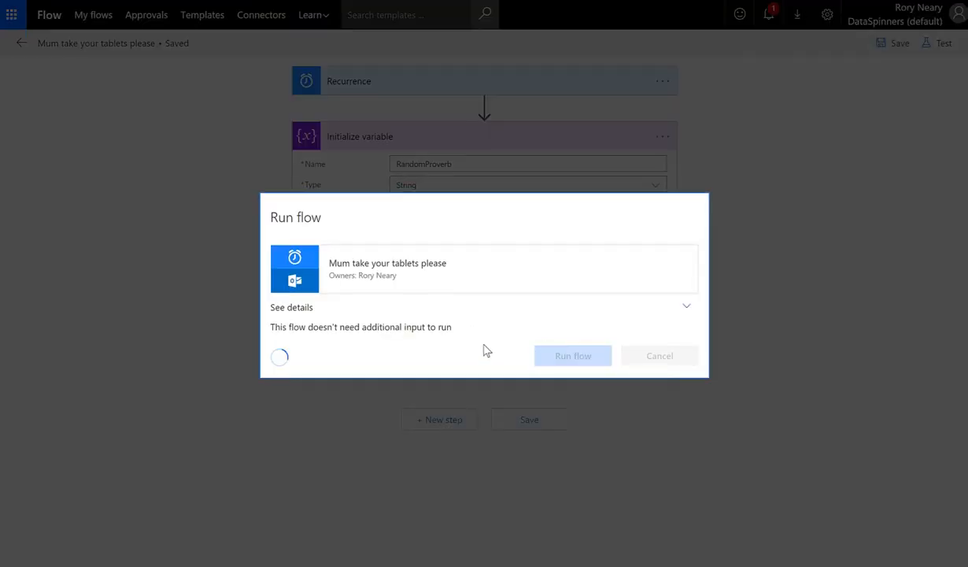
left_click(660, 358)
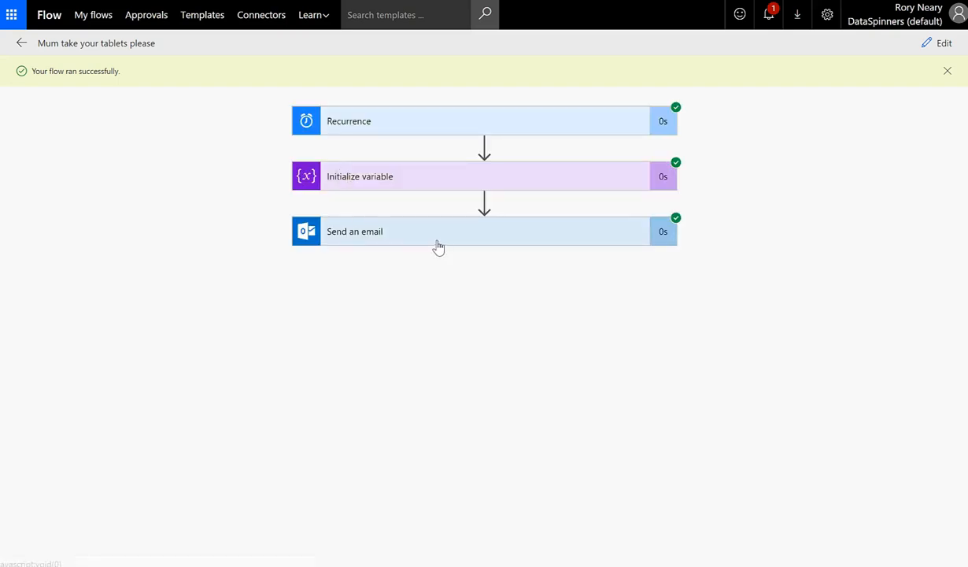
left_click(387, 238)
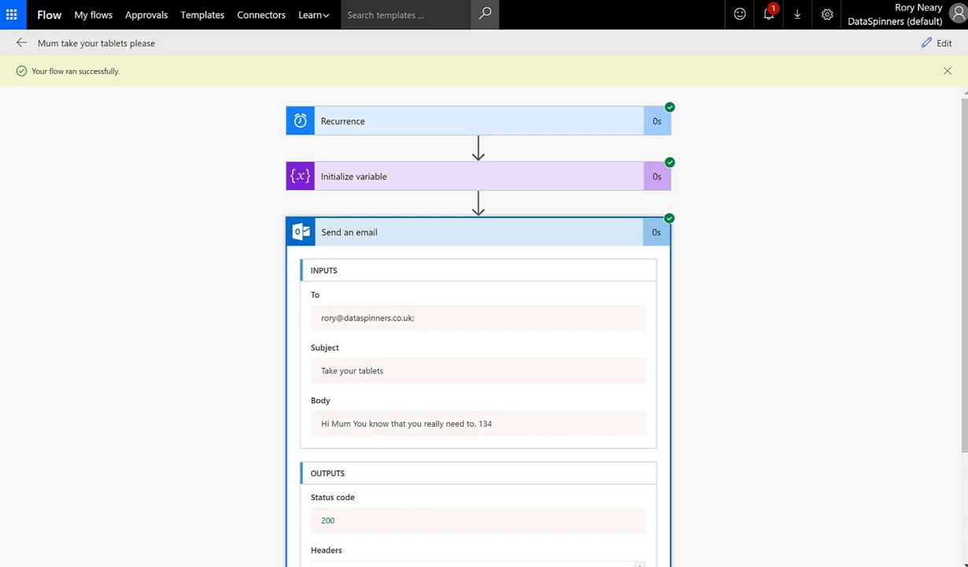
left_click(947, 73)
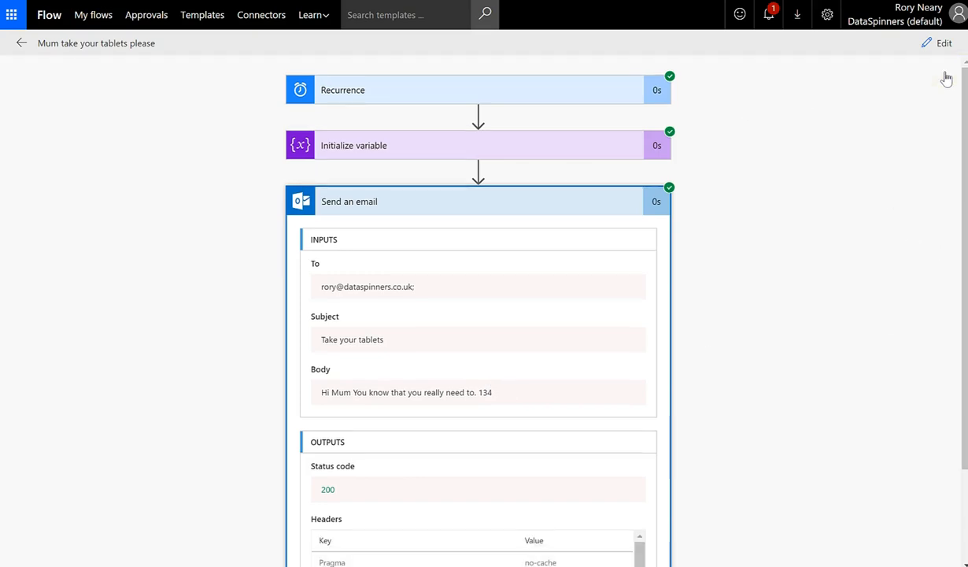
Run the flow again, confirm the email body ends in 119, and reopen it for editing
left_click(17, 46)
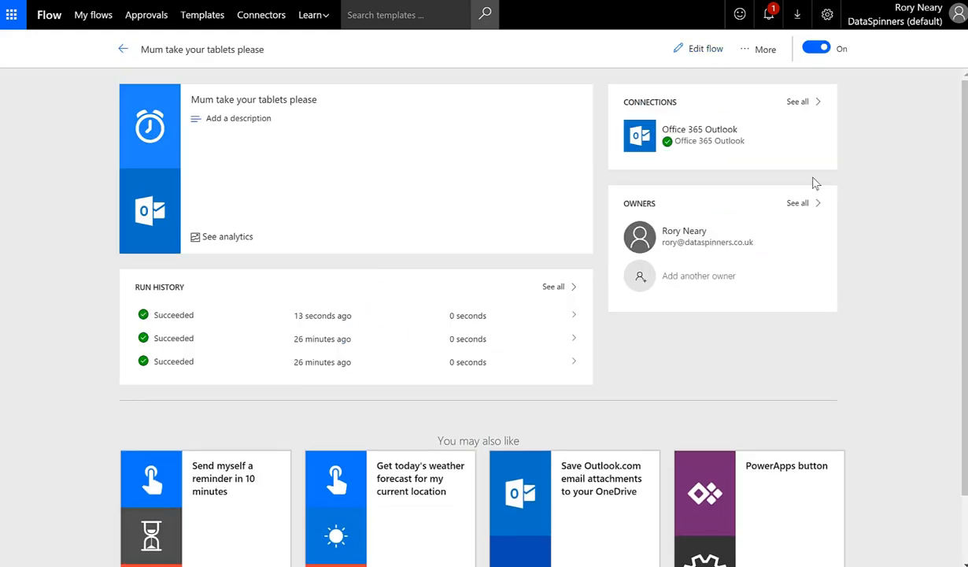
left_click(750, 54)
left_click(683, 85)
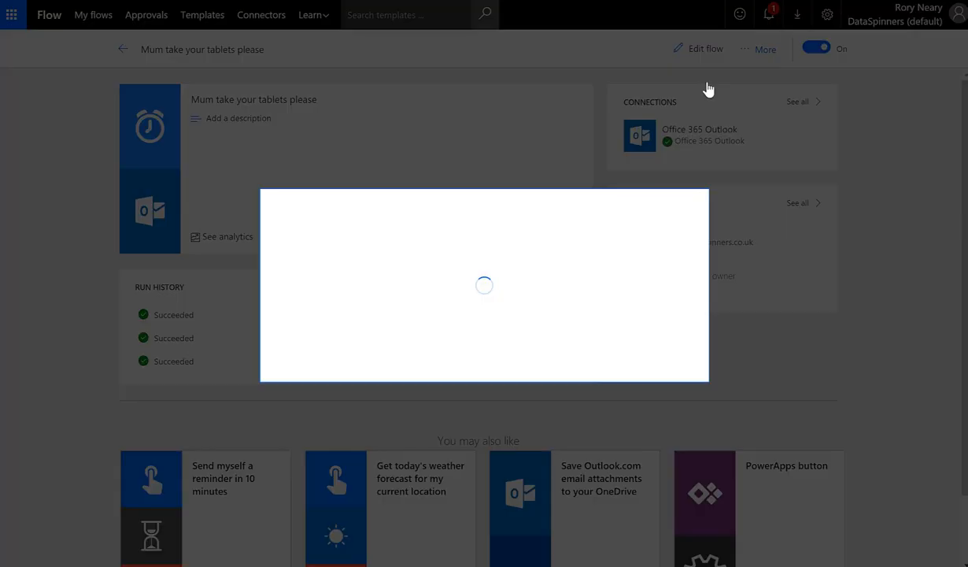
left_click(568, 354)
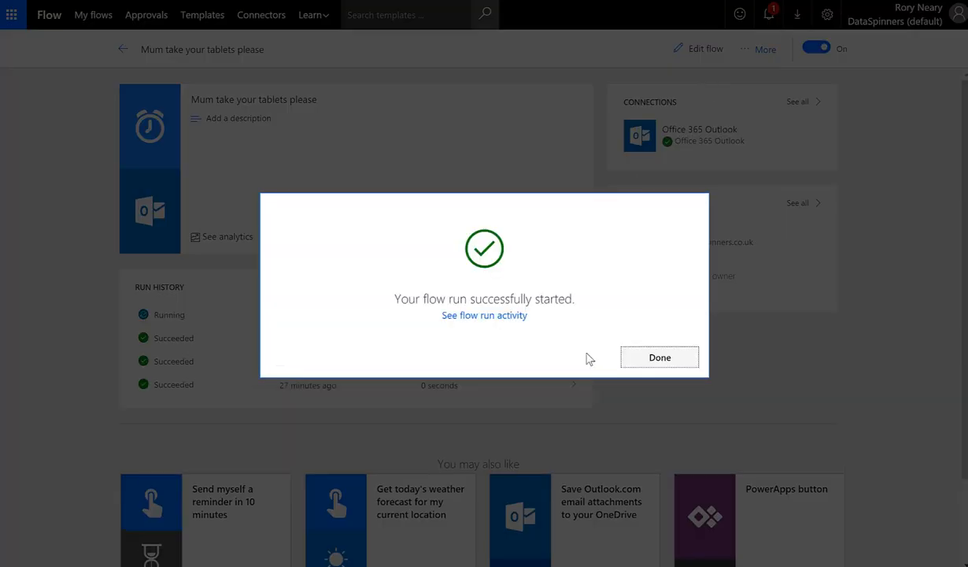
left_click(658, 359)
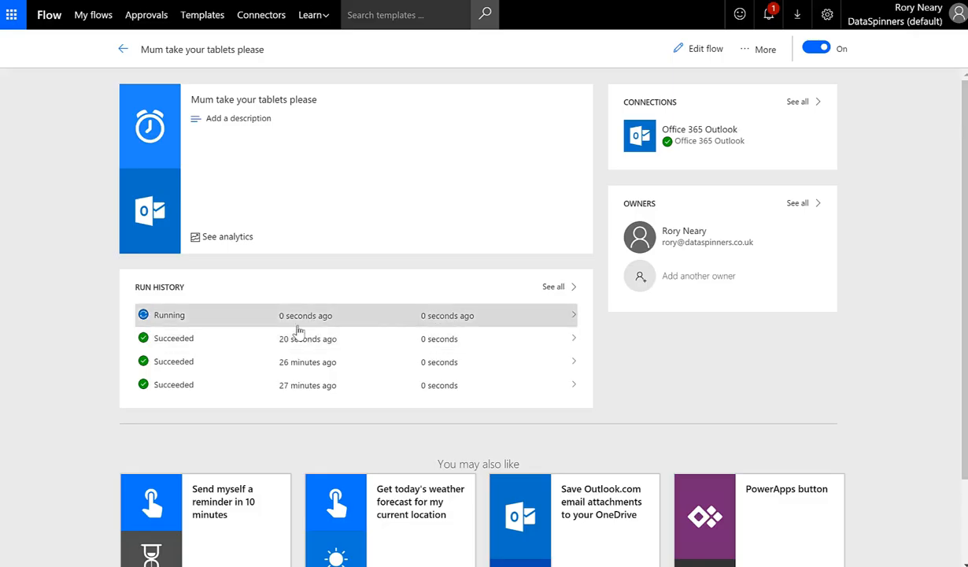
left_click(342, 317)
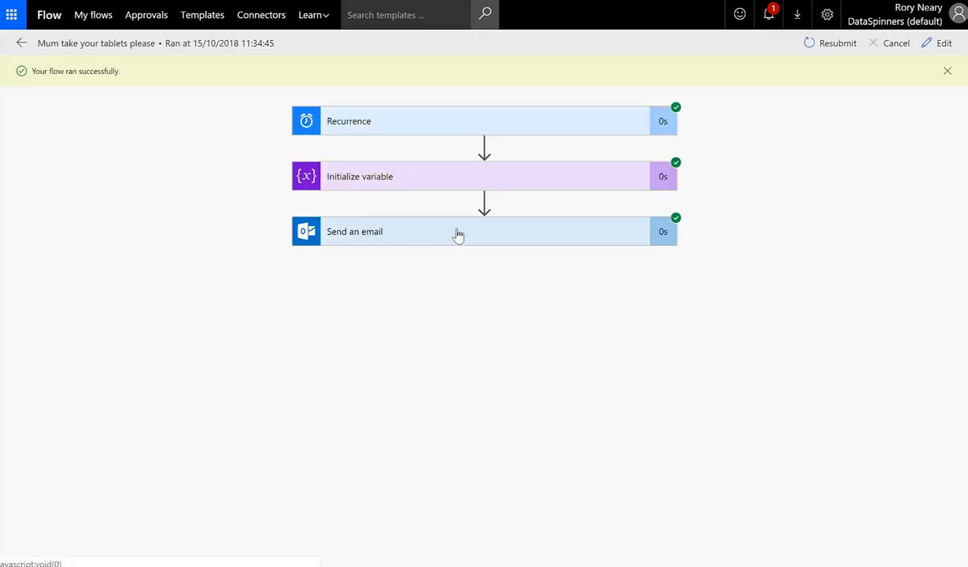
left_click(456, 233)
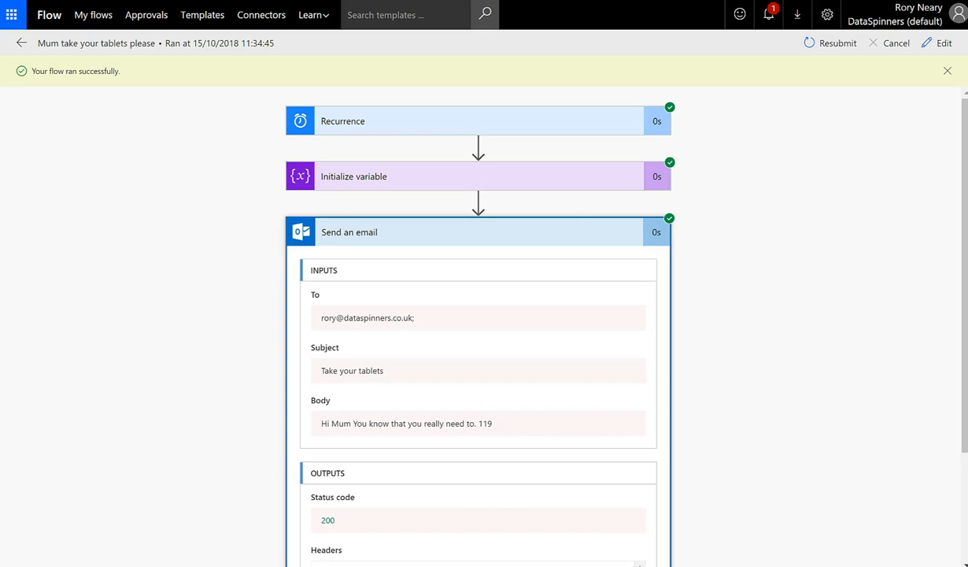
left_click(937, 43)
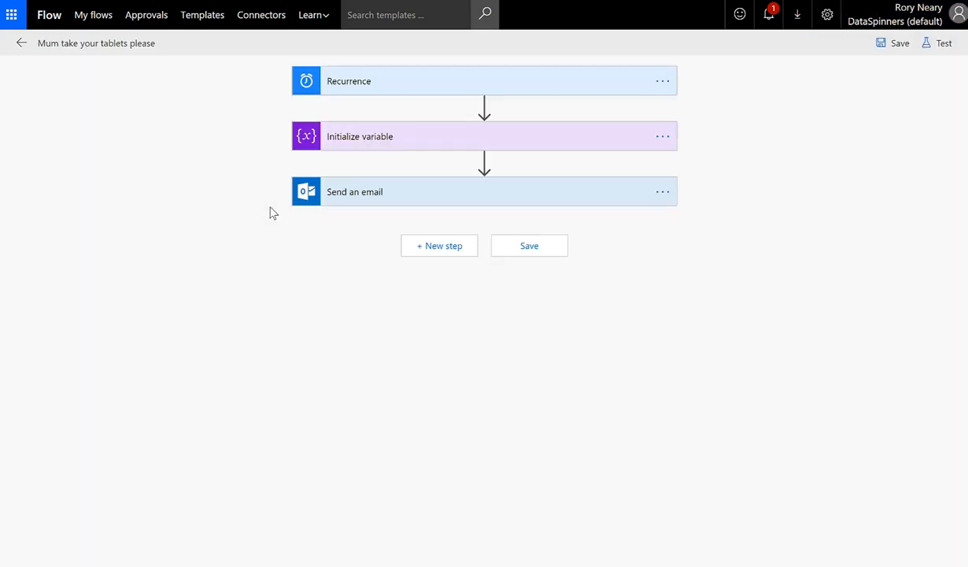
Remove the RandomProverb token from the email body
left_click(367, 140)
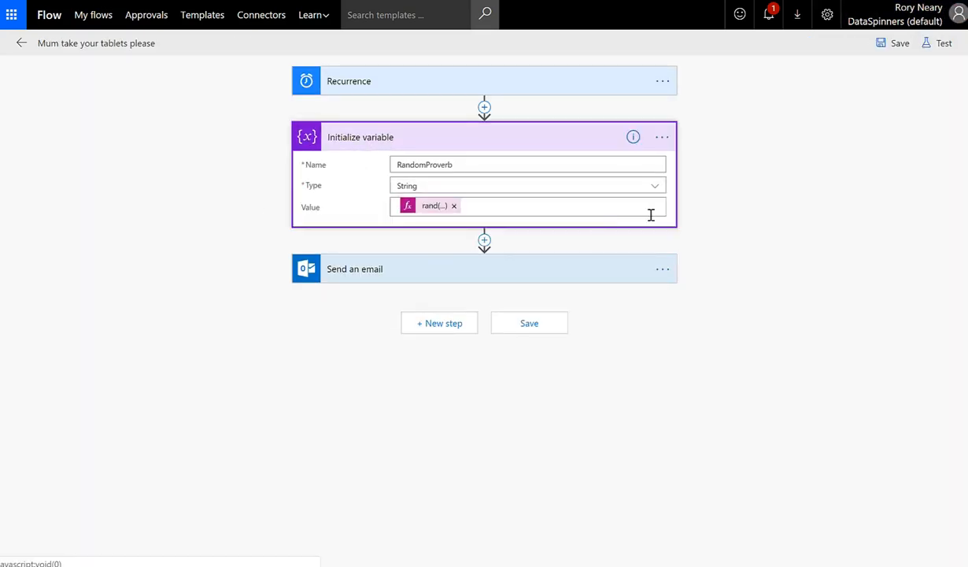
left_click(580, 265)
left_click(629, 344)
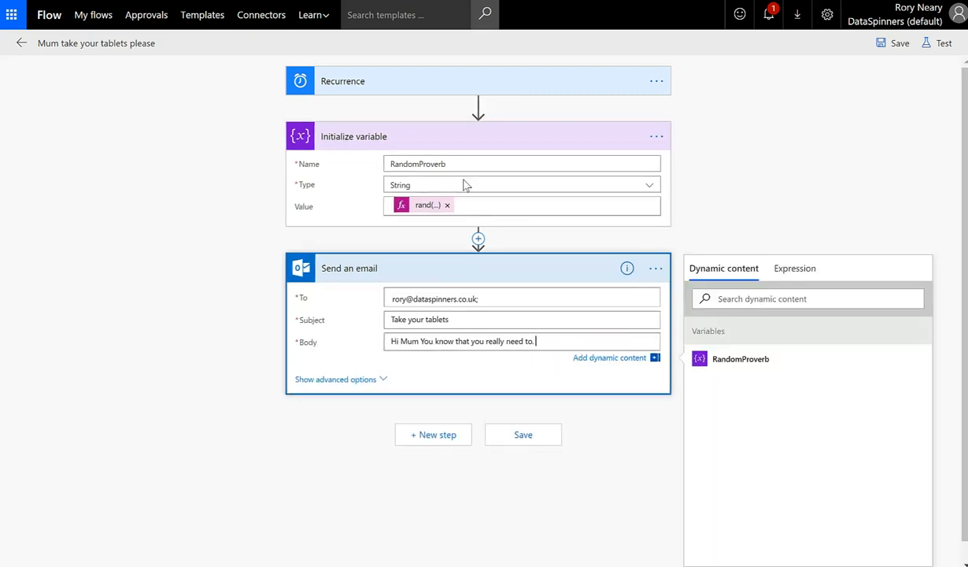
Switch RandomProverb back to Integer and insert a new action after Initialize variable
left_click(497, 187)
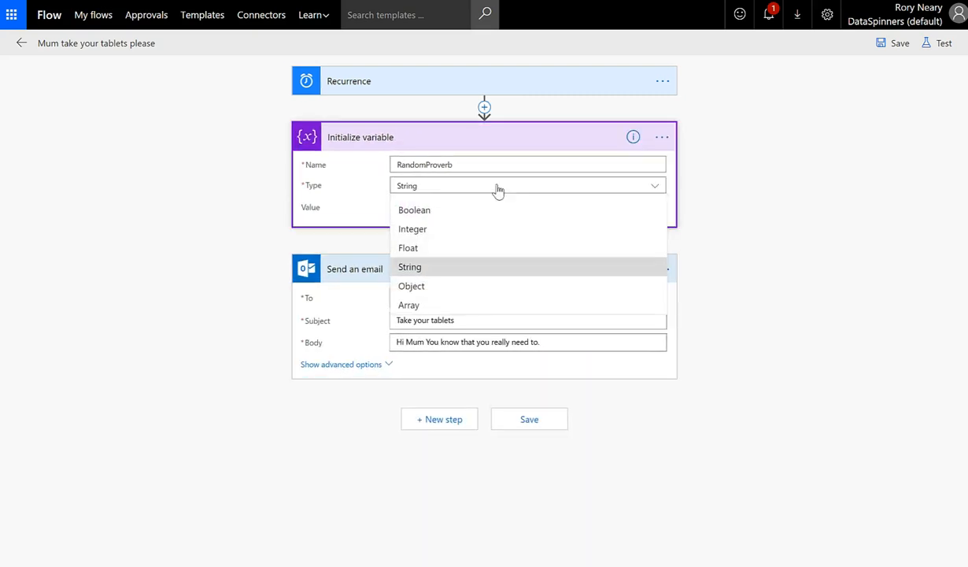
left_click(466, 228)
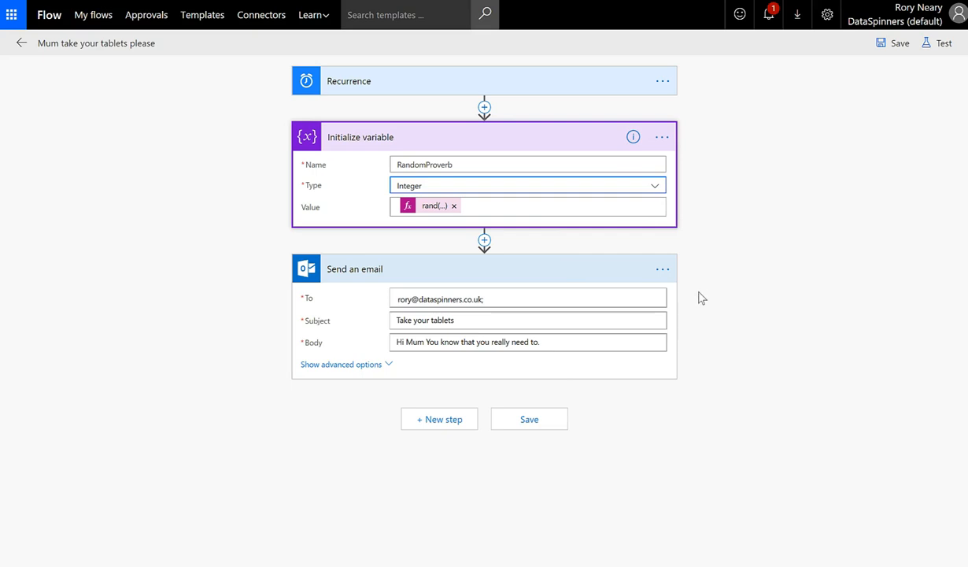
left_click(485, 241)
left_click(456, 254)
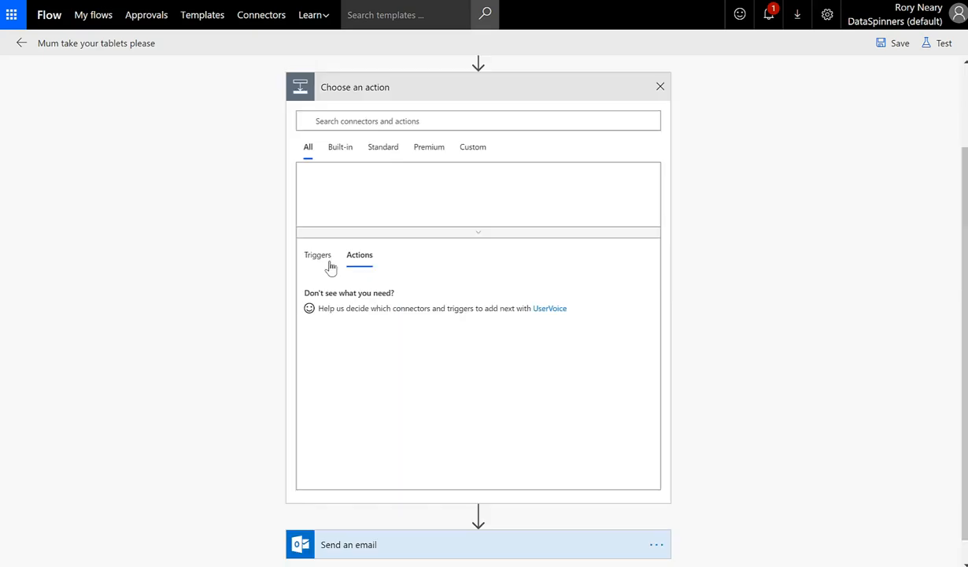
Add a SharePoint Get items action using the Products site and the Proverbs list
left_click(478, 123)
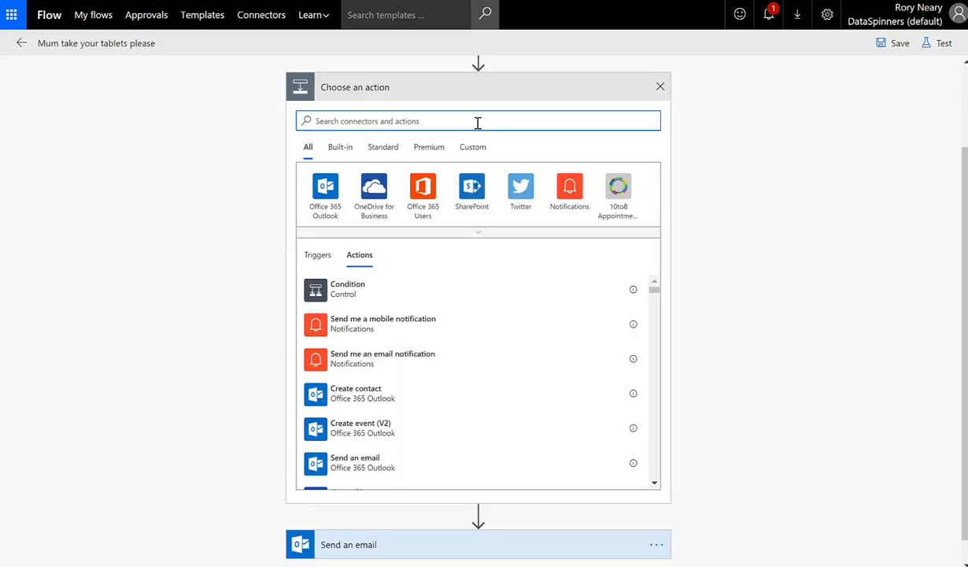
type("get items")
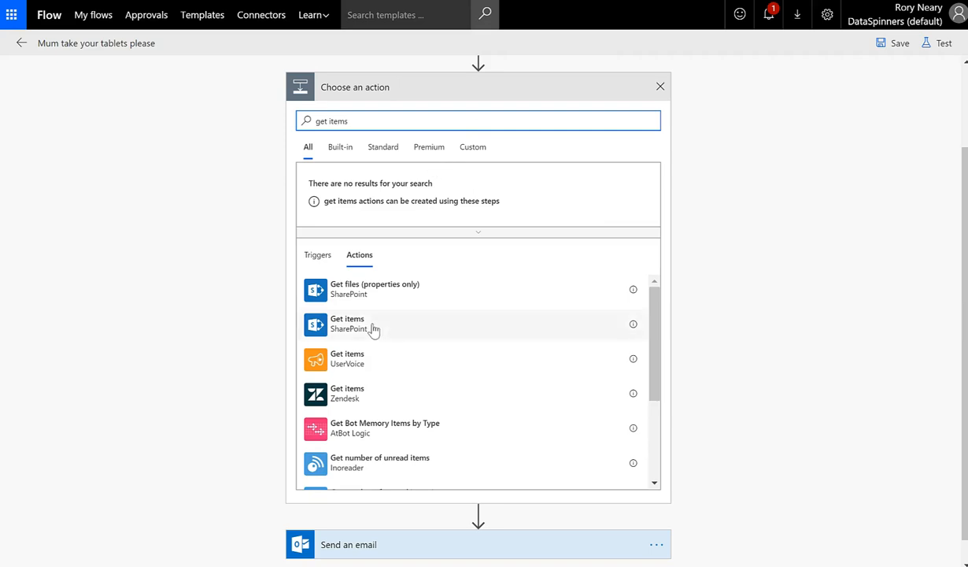
left_click(399, 324)
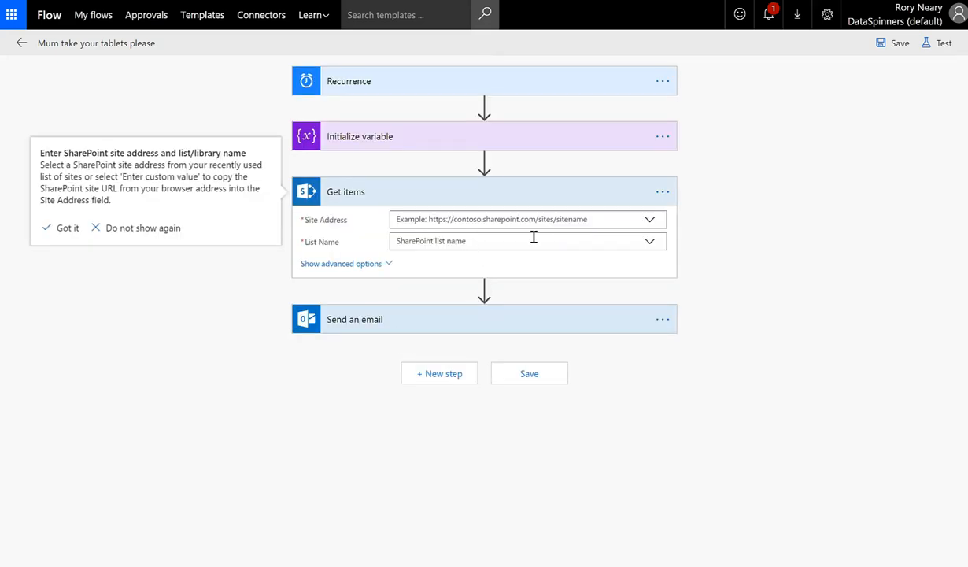
left_click(650, 219)
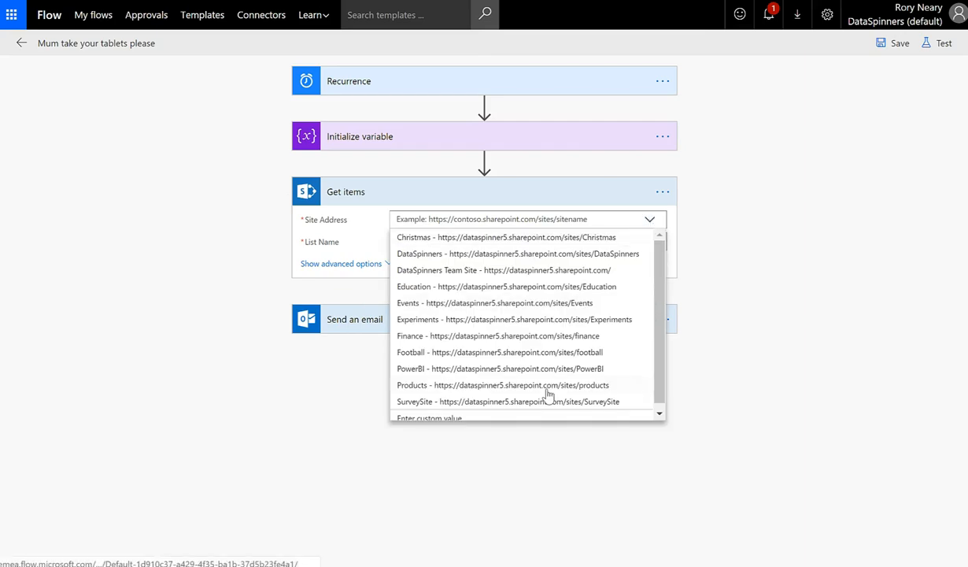
left_click(526, 383)
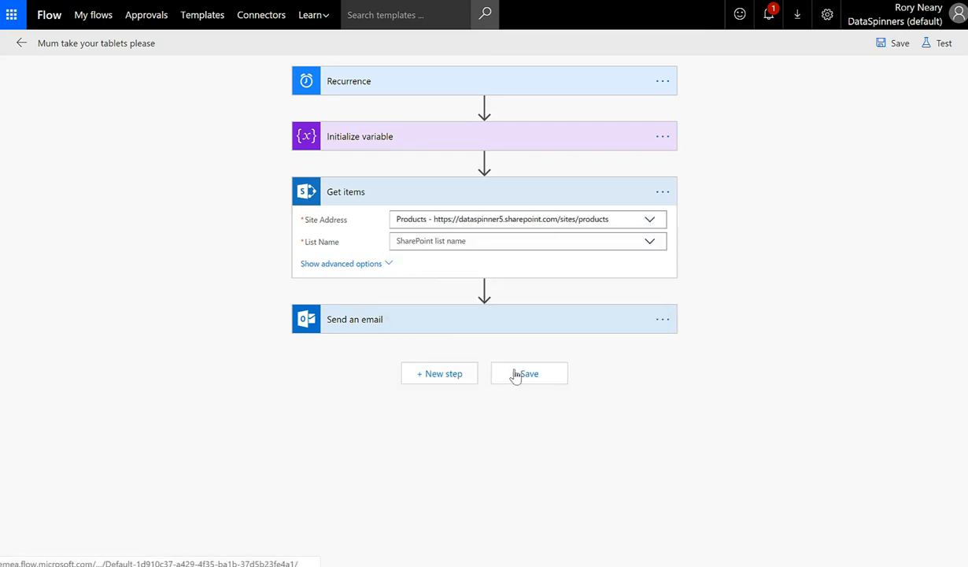
left_click(650, 244)
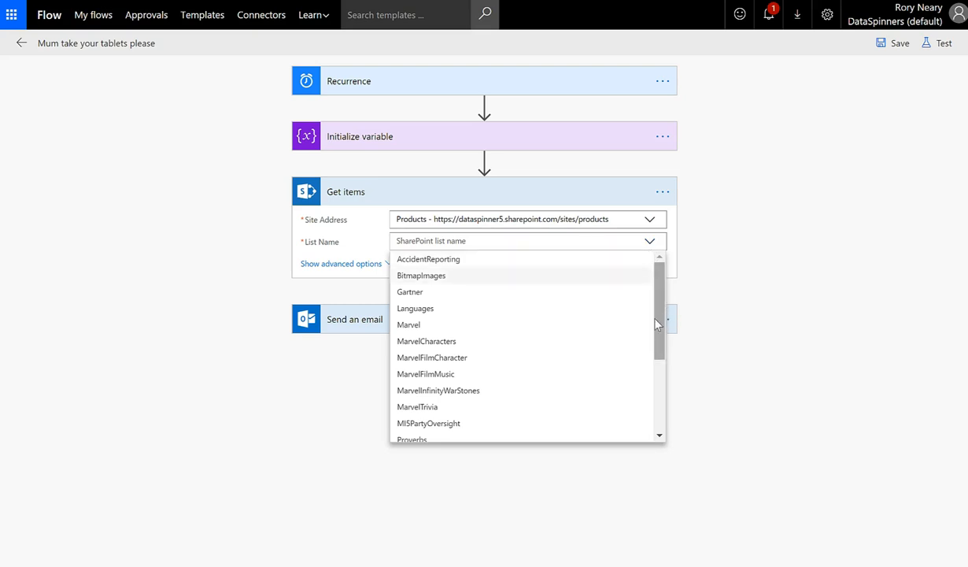
scroll(556, 391, "down", 2)
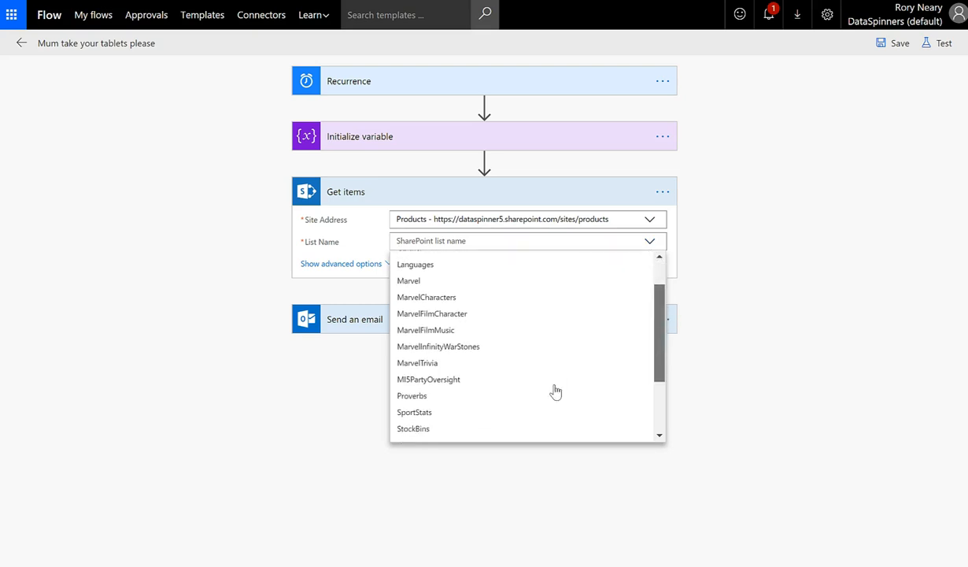
left_click(453, 389)
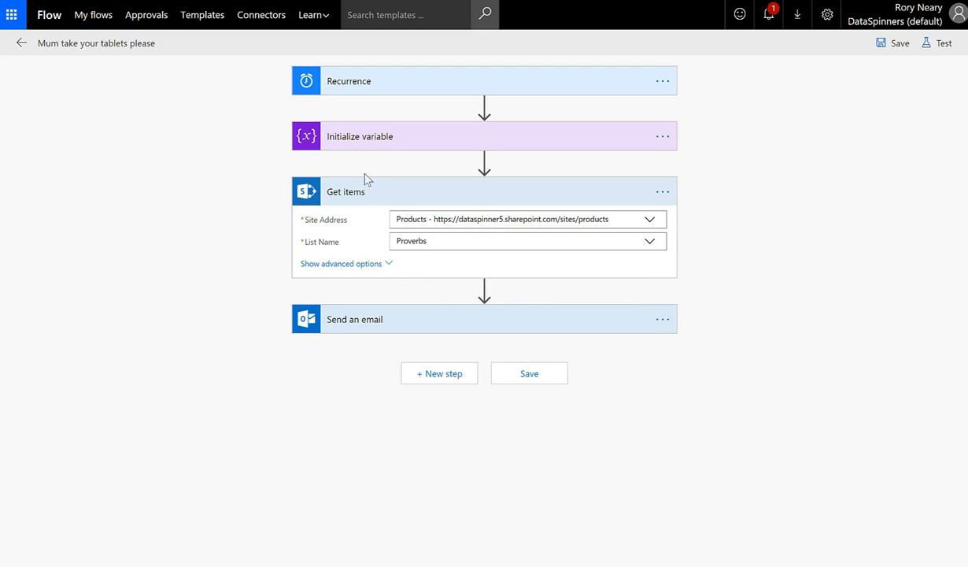
In the Get items settings, turn Pagination on with a 500-item limit
left_click(665, 193)
left_click(696, 229)
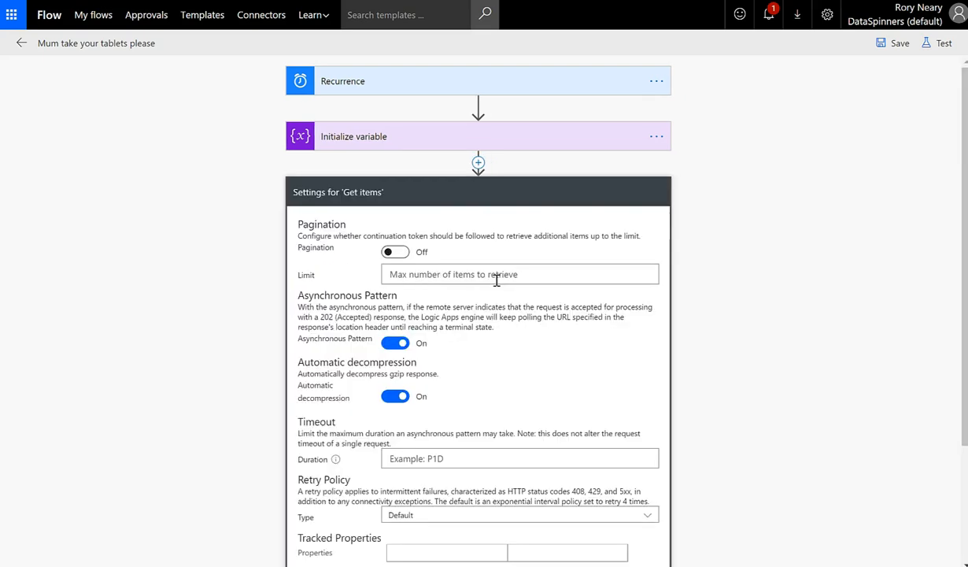
scroll(169, 266, "down", 1)
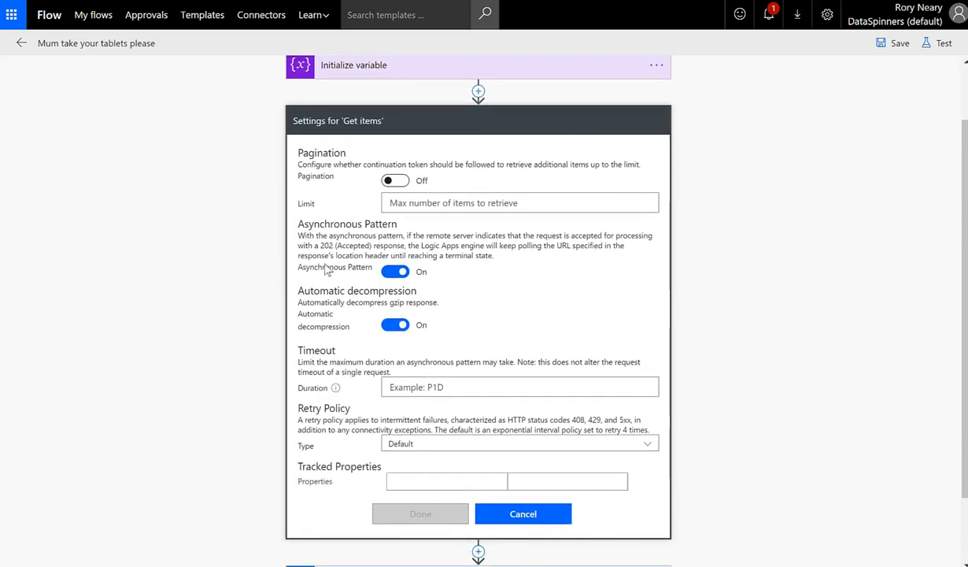
left_click(394, 181)
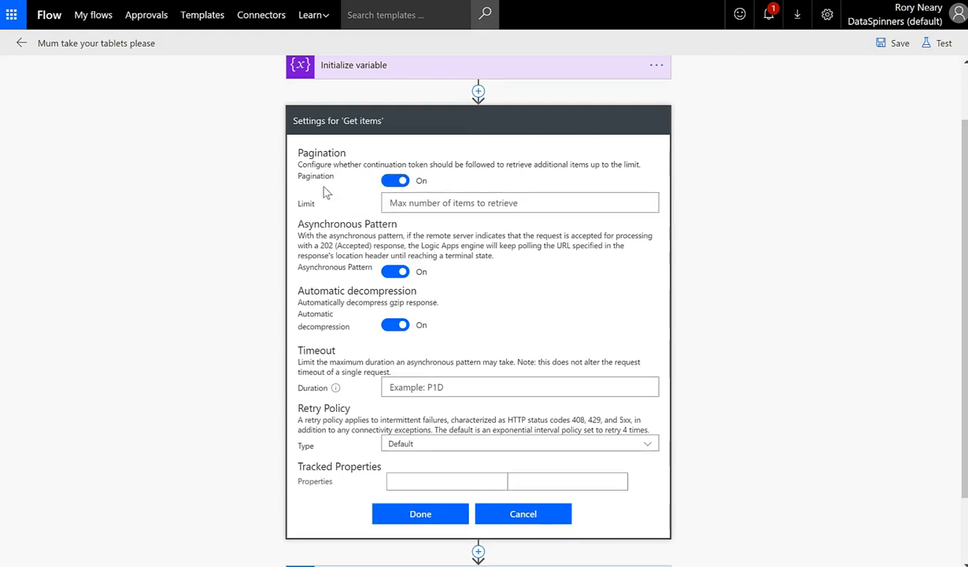
left_click(418, 204)
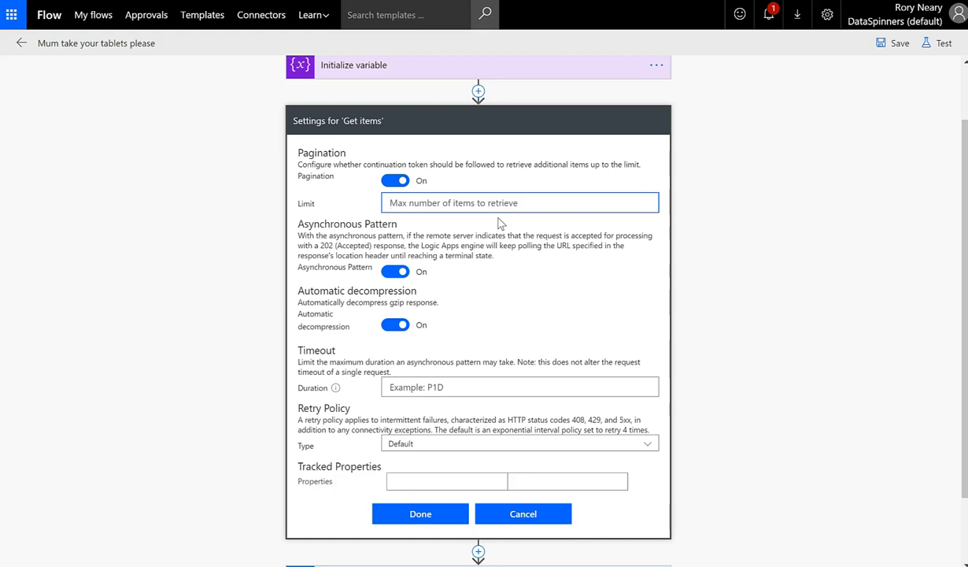
type("500")
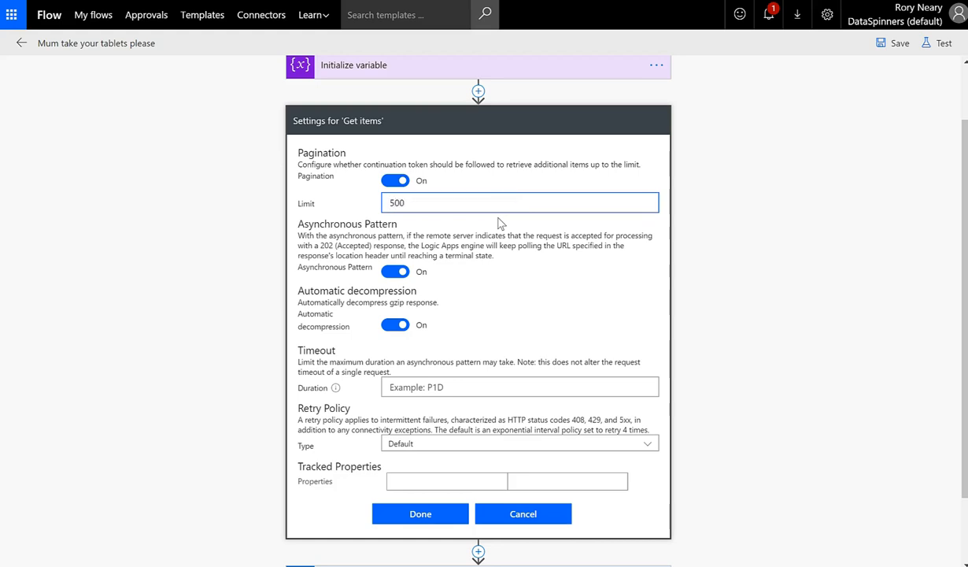
left_click(423, 516)
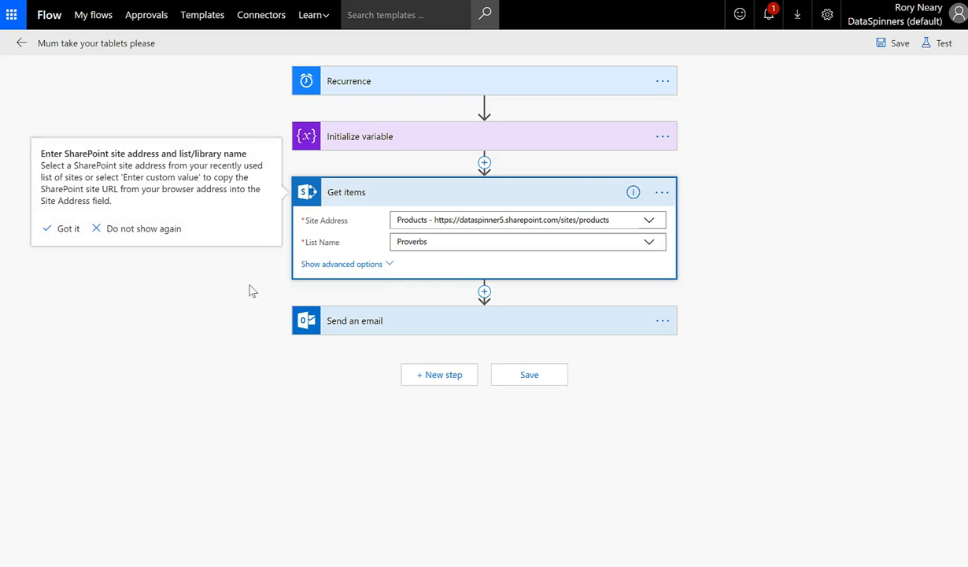
Set the Get items Filter Query to 'ProverbNumber eq' followed by the RandomProverb variable
left_click(368, 266)
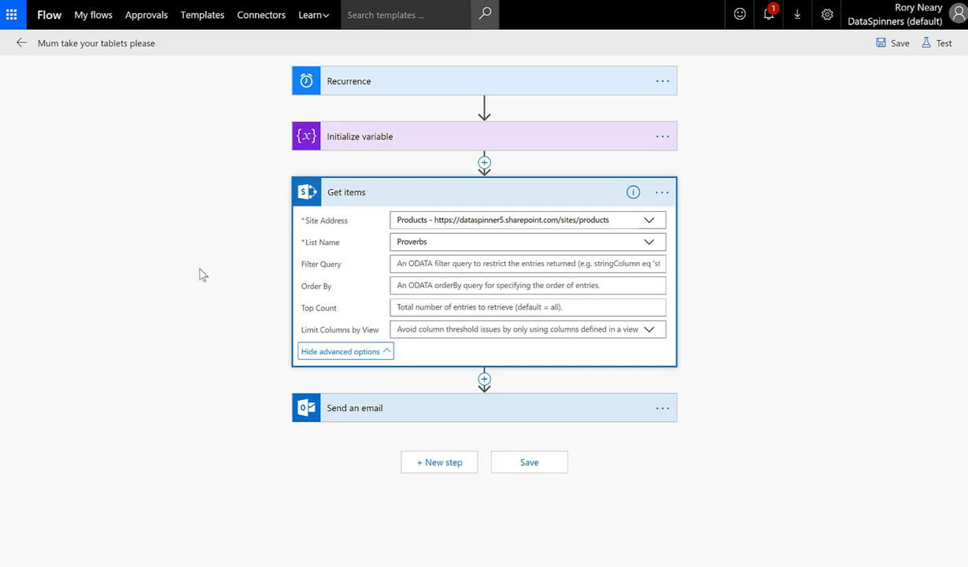
left_click(429, 264)
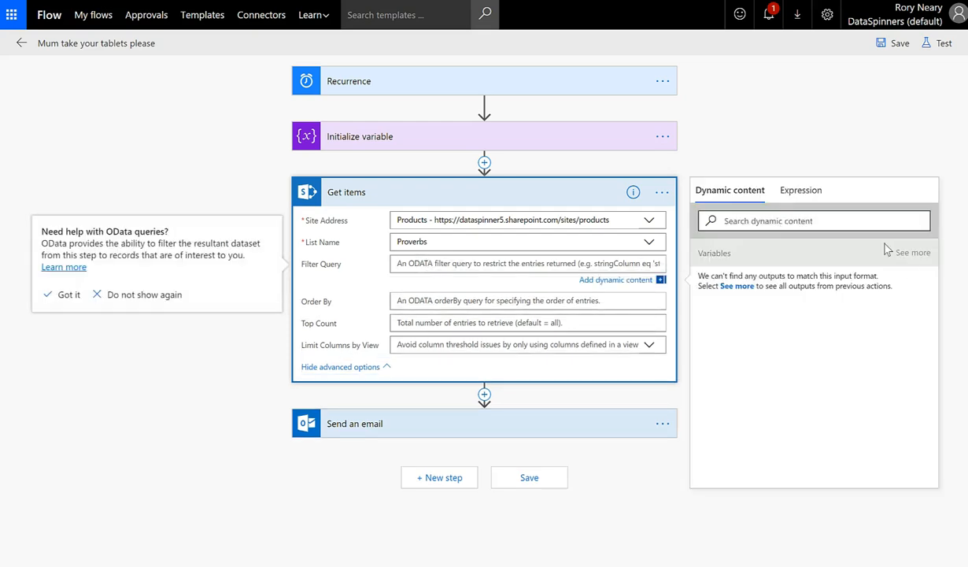
left_click(913, 254)
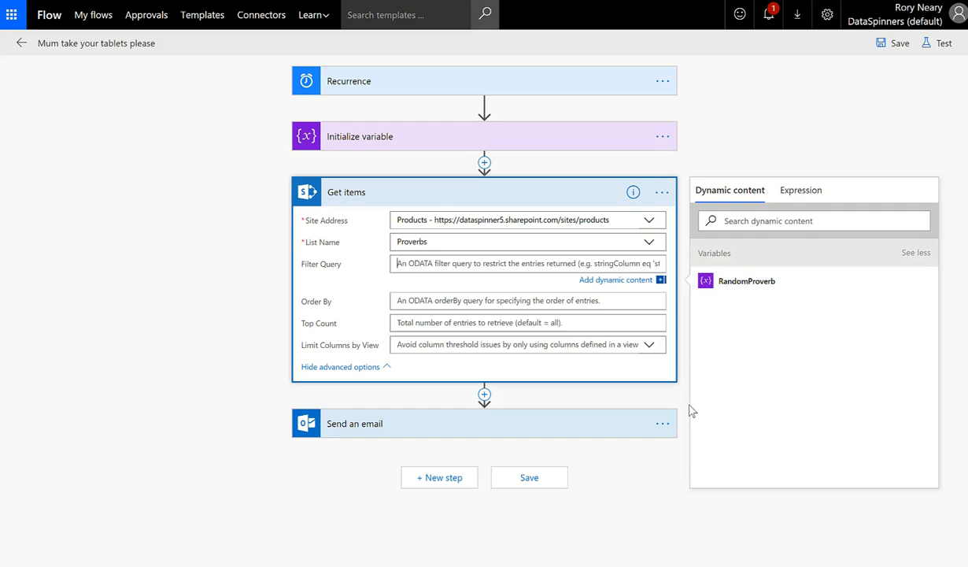
left_click(456, 267)
left_click(763, 503)
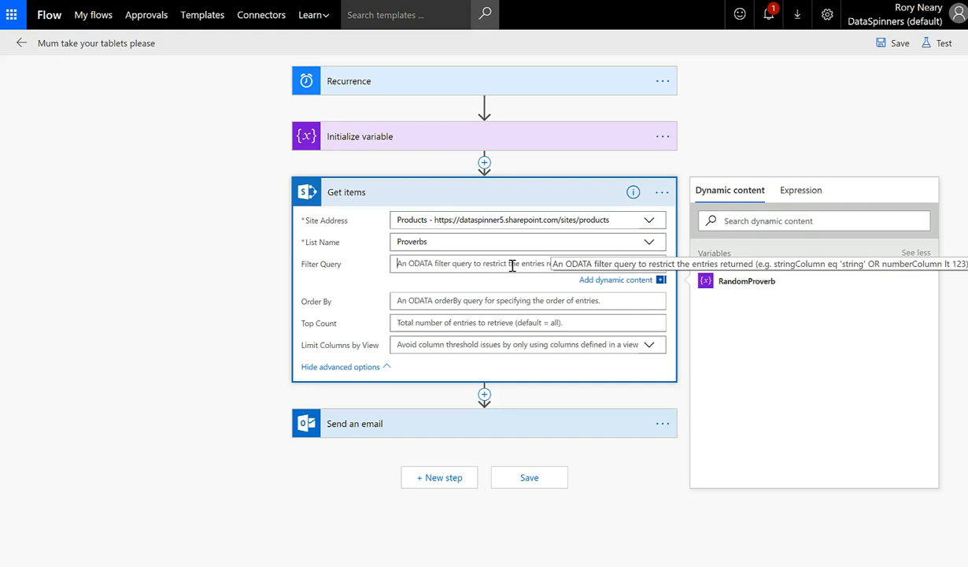
type("F")
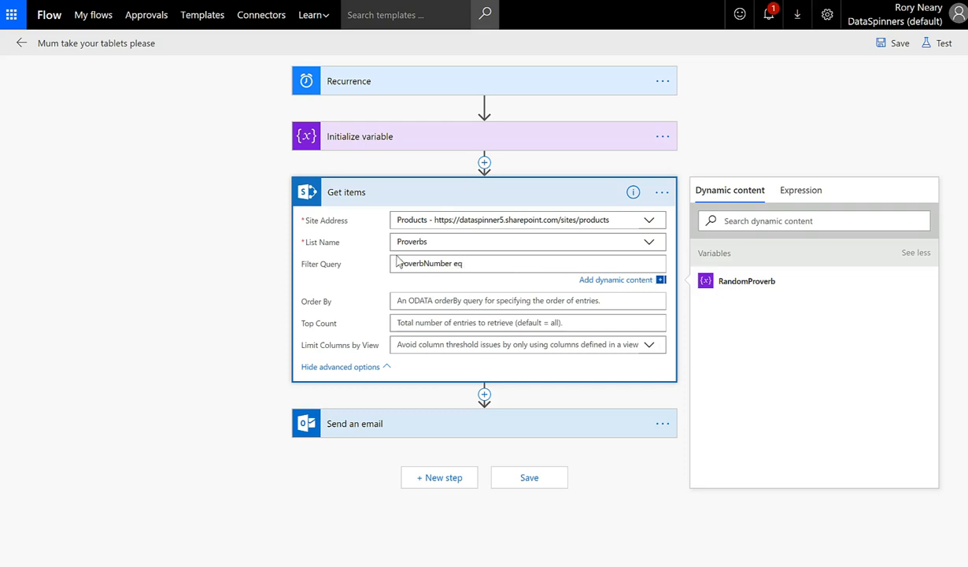
left_click(733, 283)
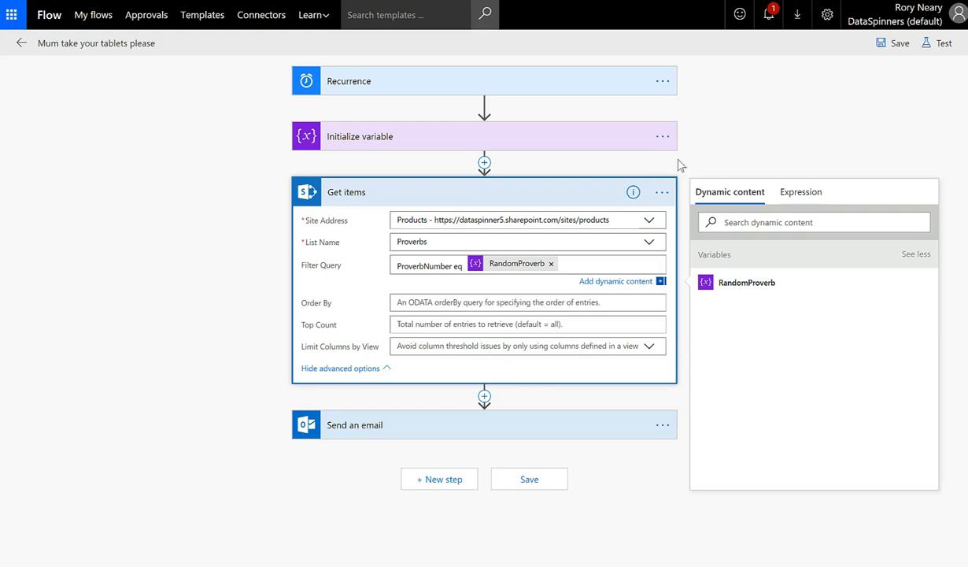
left_click(782, 121)
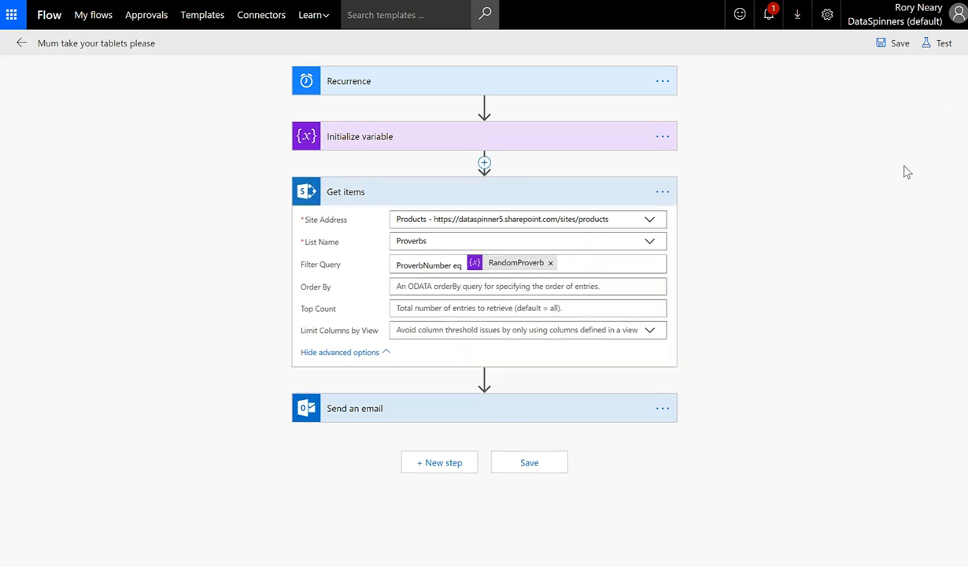
Save & Test the filtered flow with 'I'll perform the trigger action' and run it
left_click(936, 45)
left_click(773, 82)
left_click(776, 154)
left_click(801, 147)
left_click(540, 357)
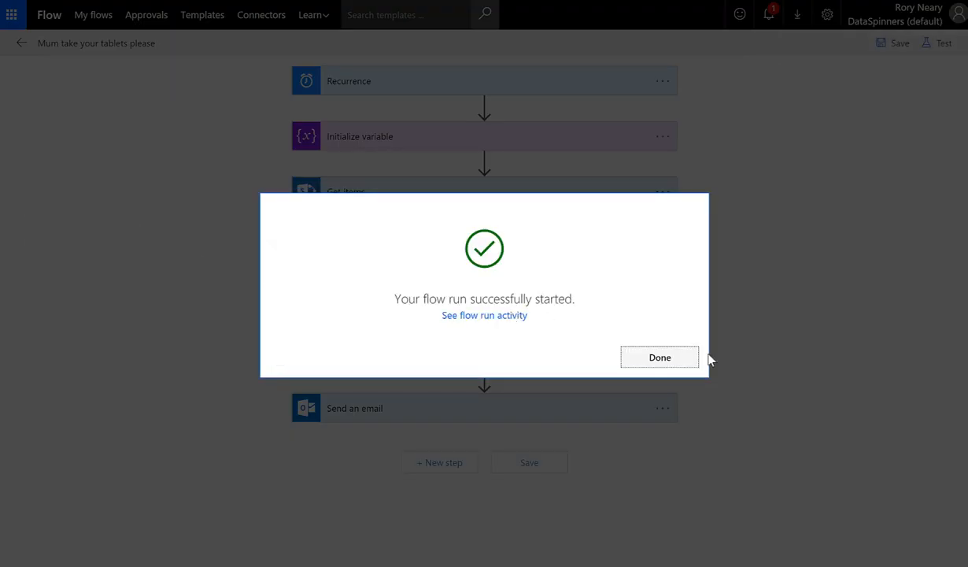
left_click(644, 352)
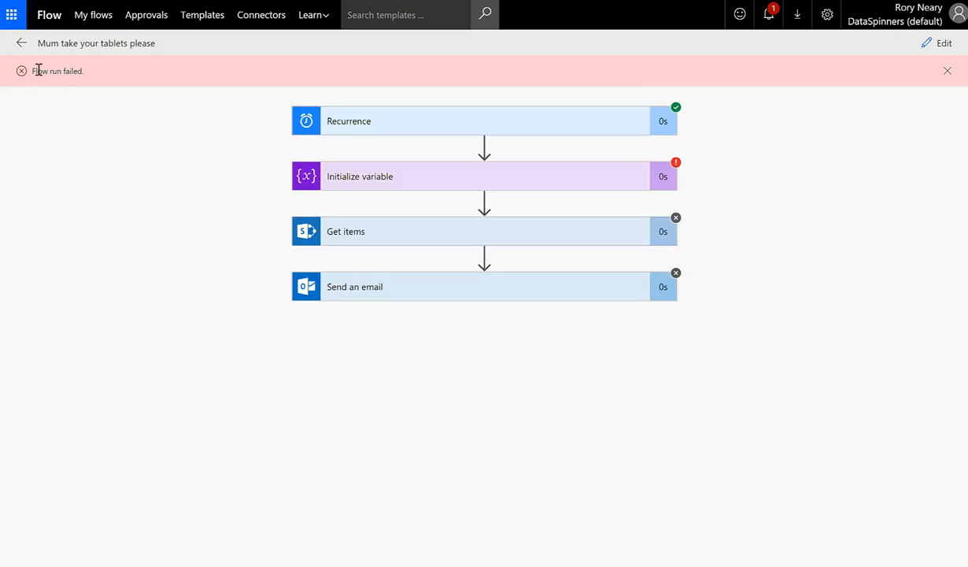
Read the Initialize variable BadRequest error (Integer rejecting String '6') and return to the flow
left_click(329, 189)
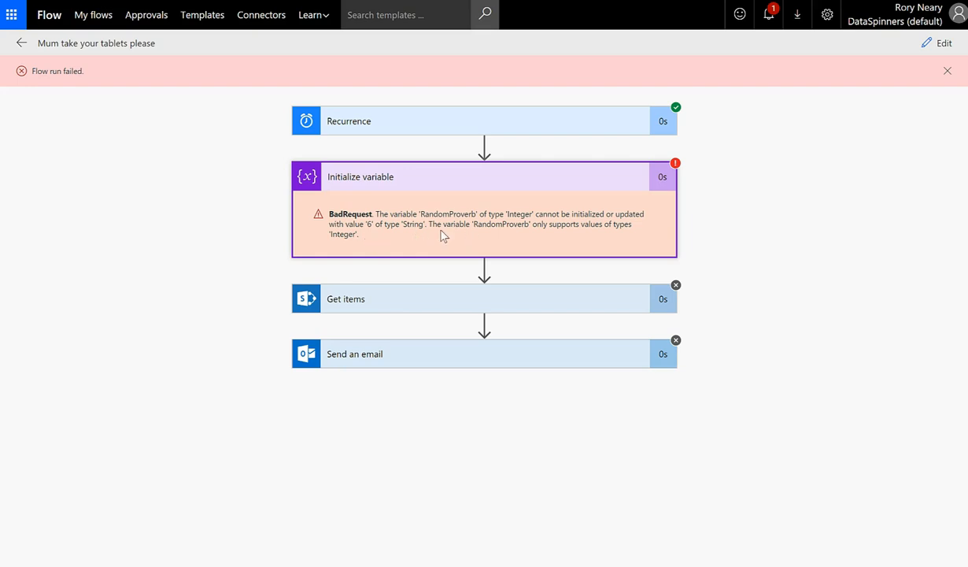
left_click(21, 43)
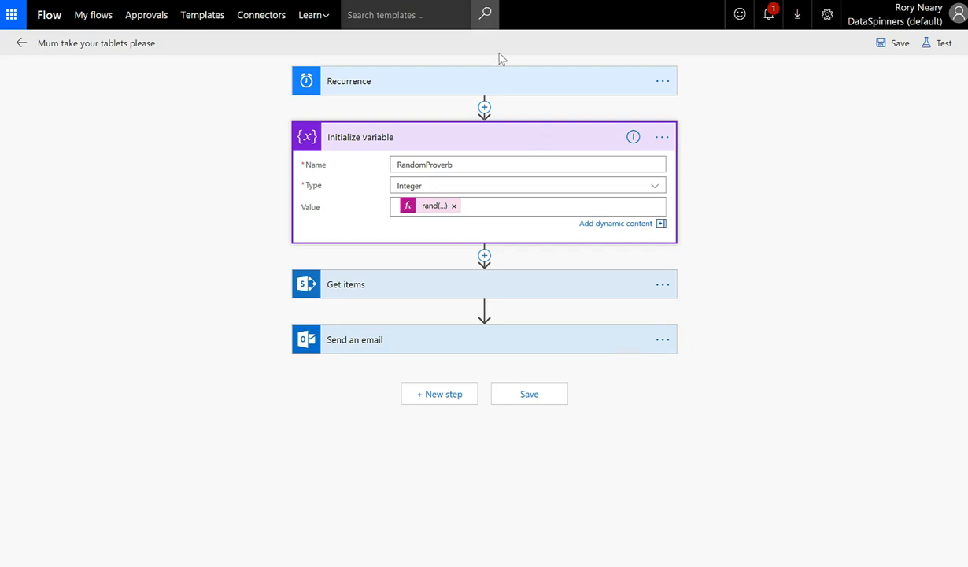
Wrap the rand(1,150) expression in int() so RandomProverb's Value is int(rand(1,150))
left_click(432, 211)
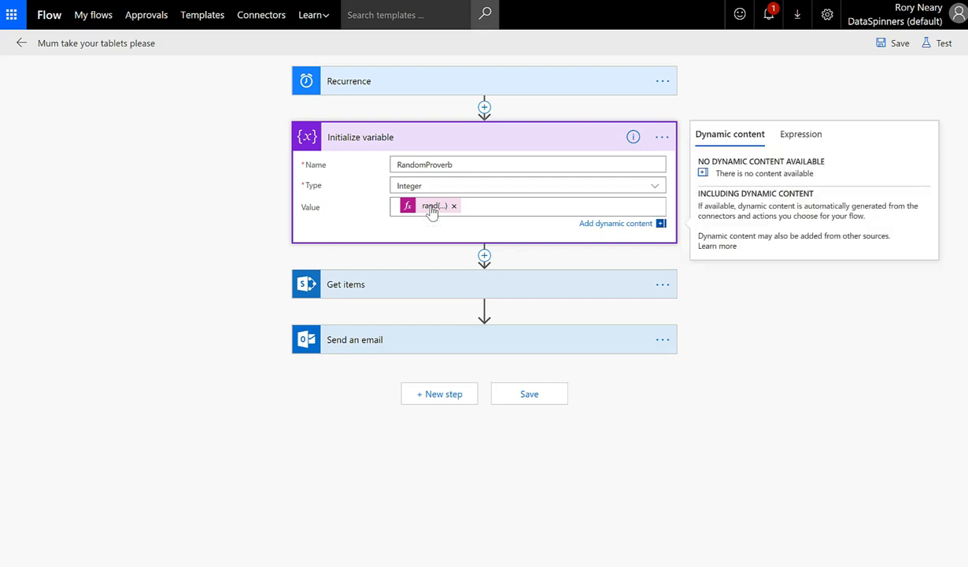
left_click(780, 134)
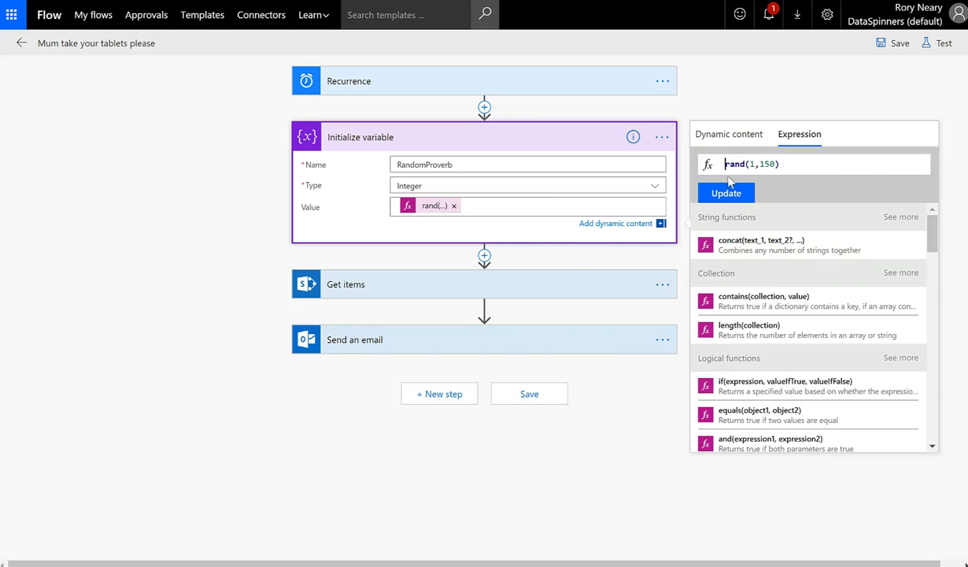
key("Home")
type("int(")
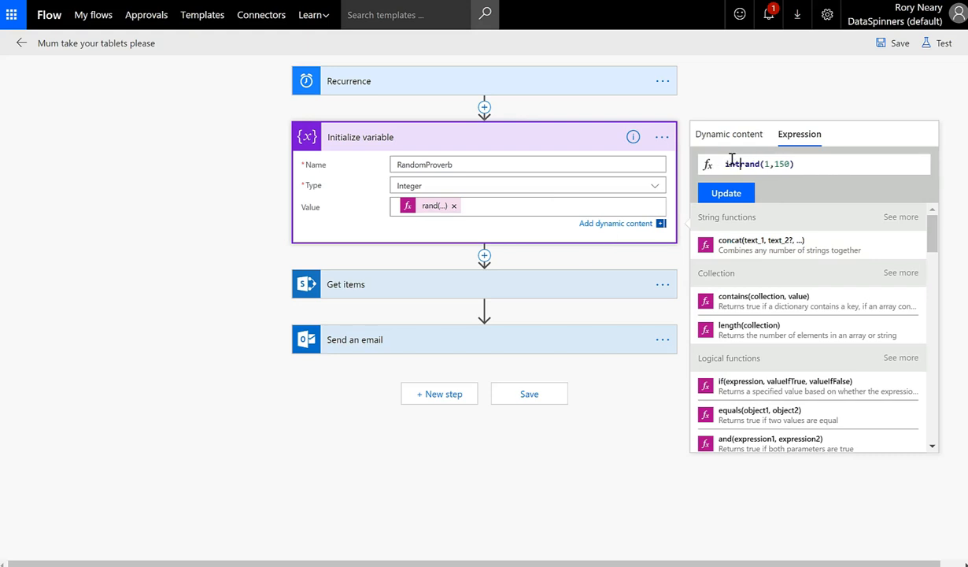
left_click(810, 167)
type(")")
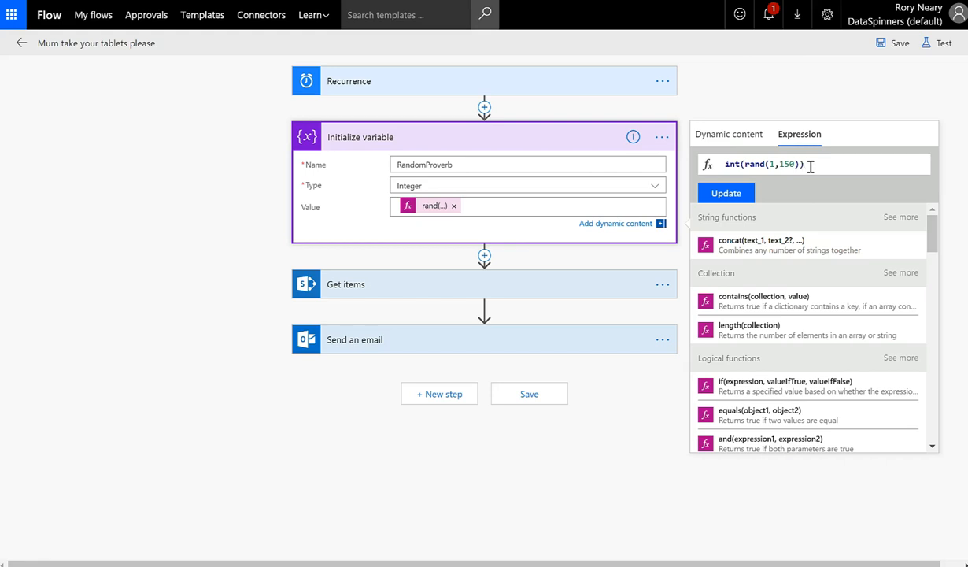
left_click(726, 195)
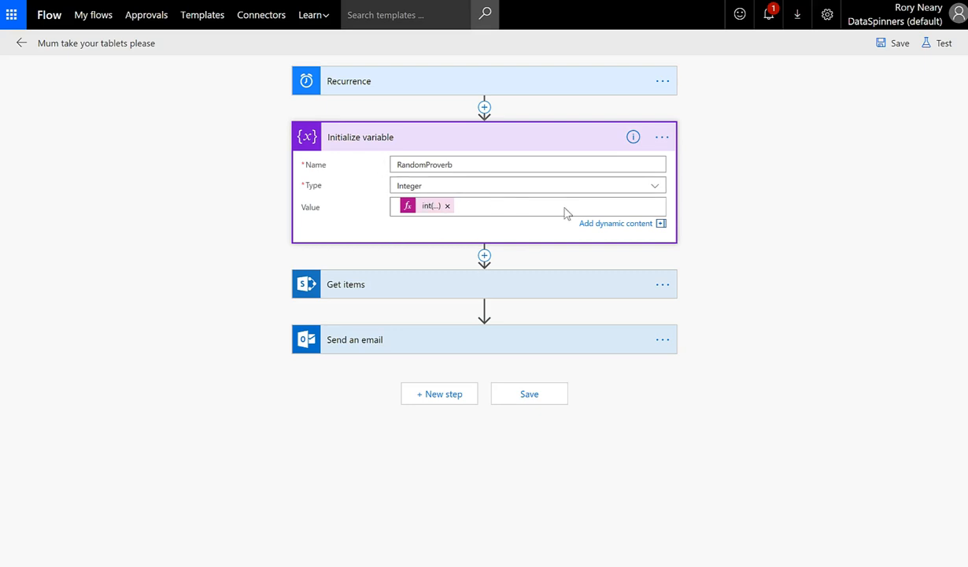
Run a manual test where Recurrence, Initialize variable, Get items and Send an email all succeed
left_click(929, 45)
left_click(783, 108)
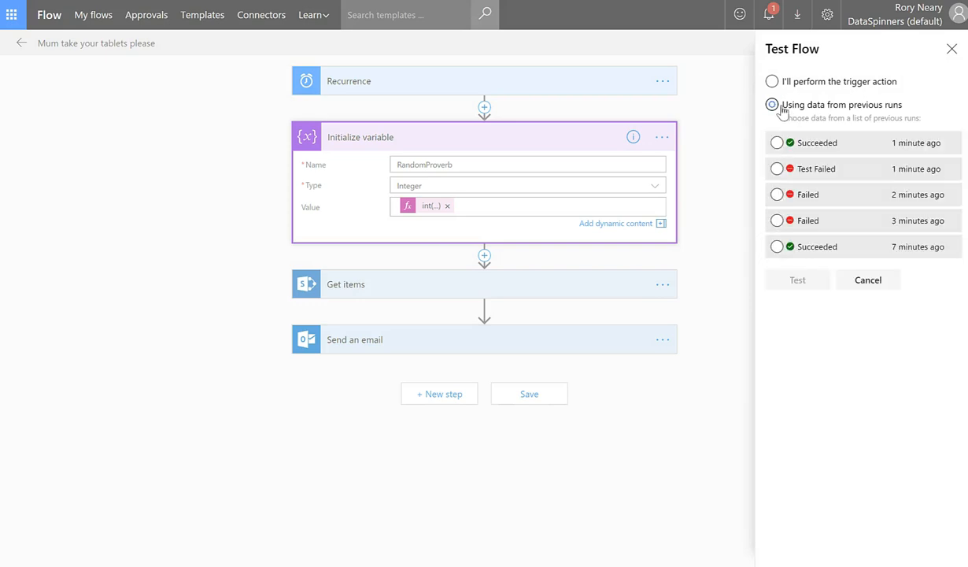
left_click(772, 82)
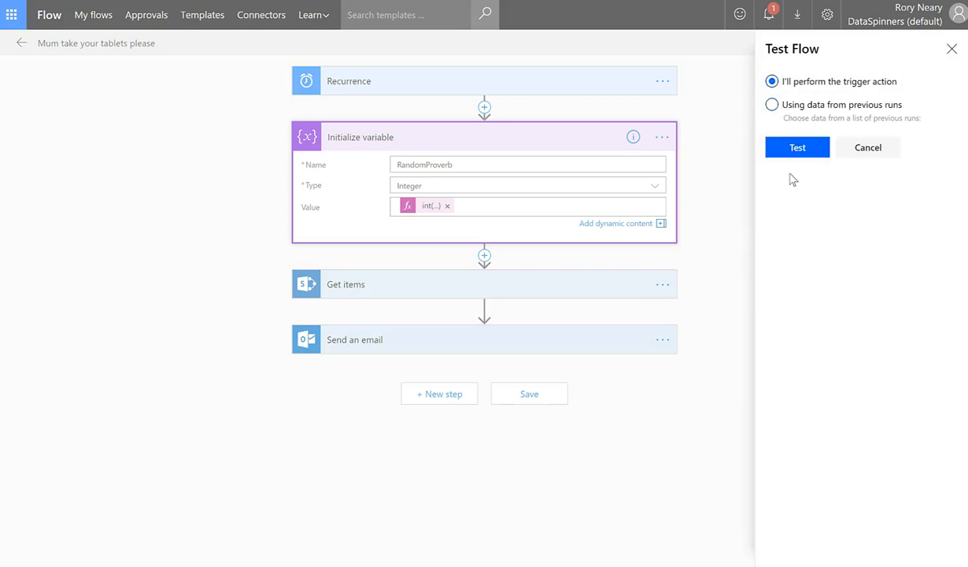
left_click(789, 147)
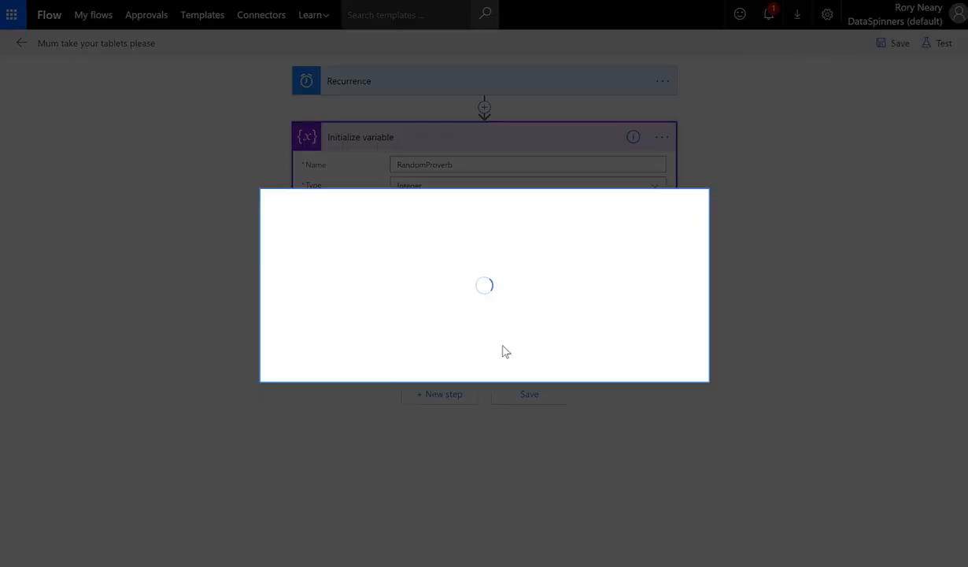
left_click(573, 358)
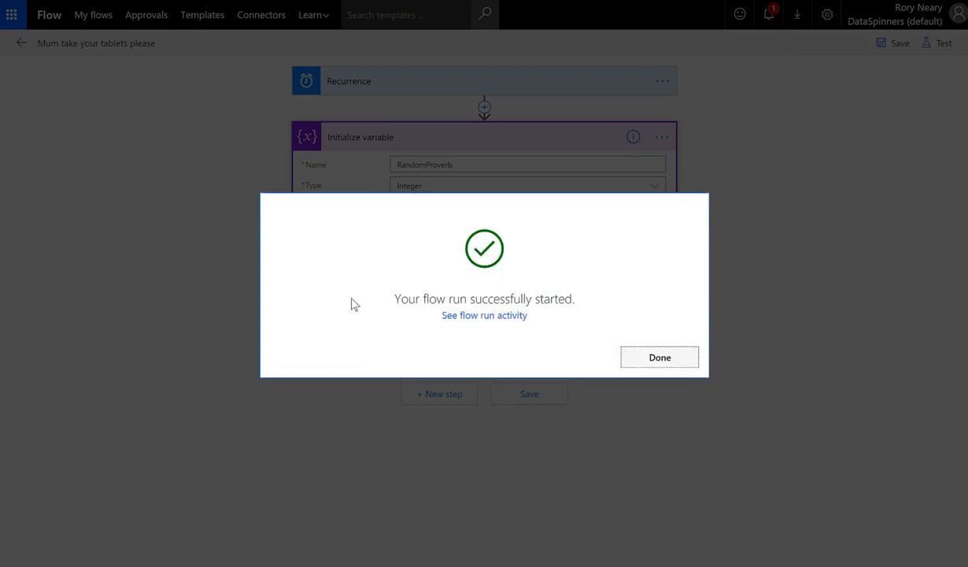
left_click(655, 360)
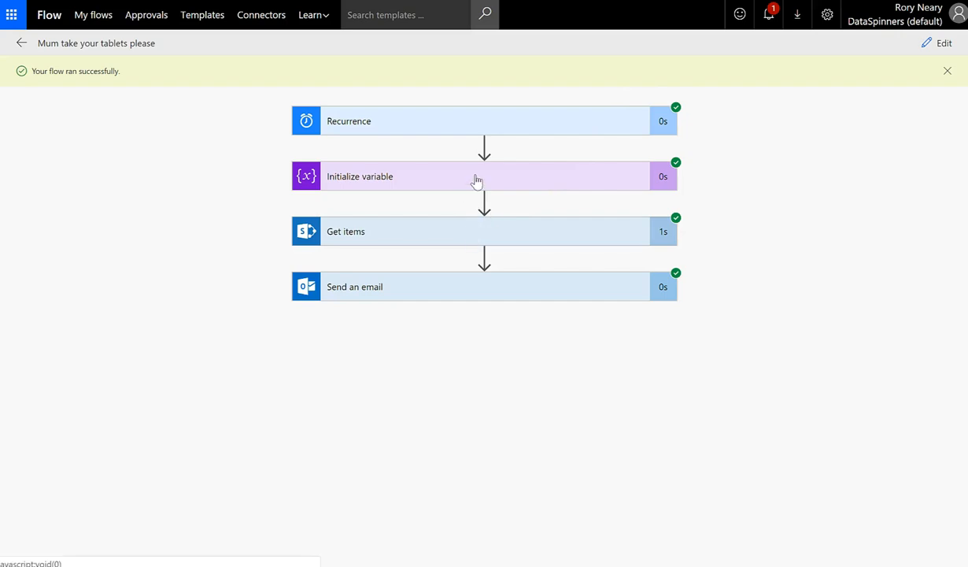
Review the Get items Body output from the successful run, then collapse it and close the success banner
left_click(475, 179)
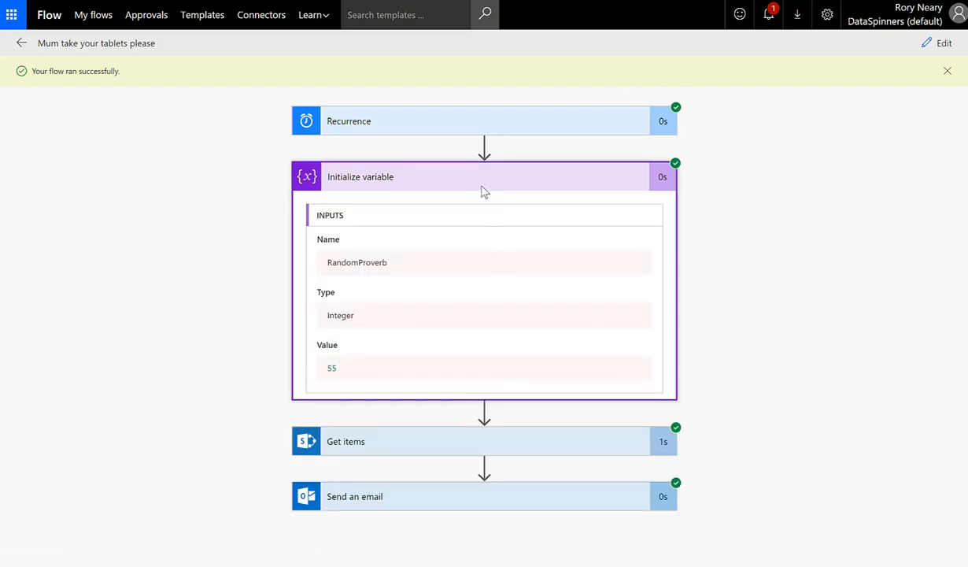
left_click(482, 199)
left_click(433, 232)
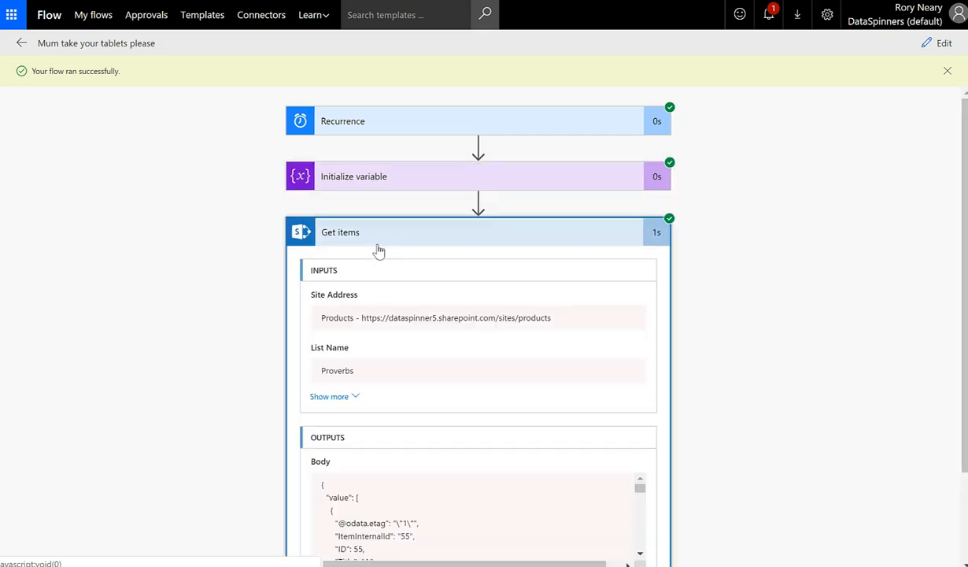
scroll(372, 283, "down", 2)
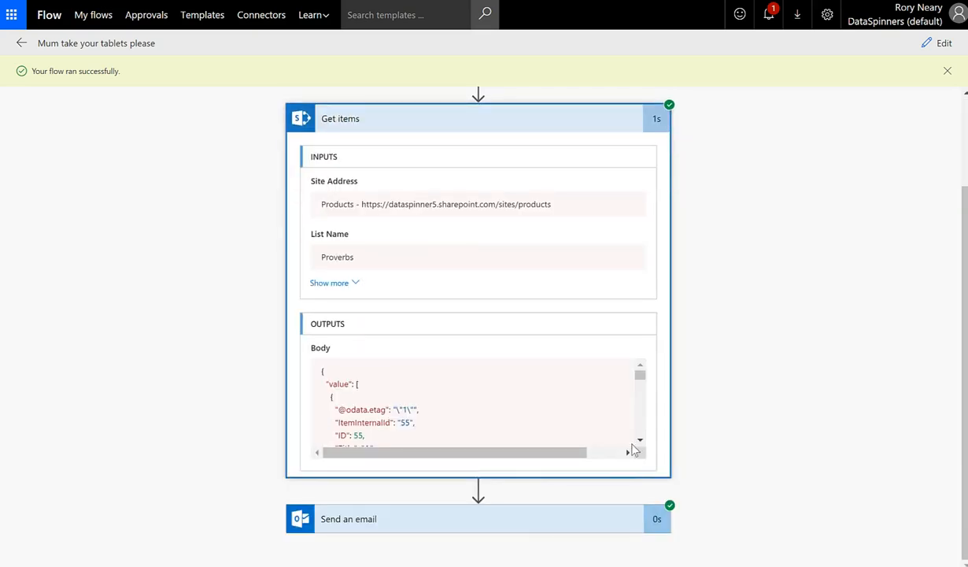
scroll(617, 429, "down", 3)
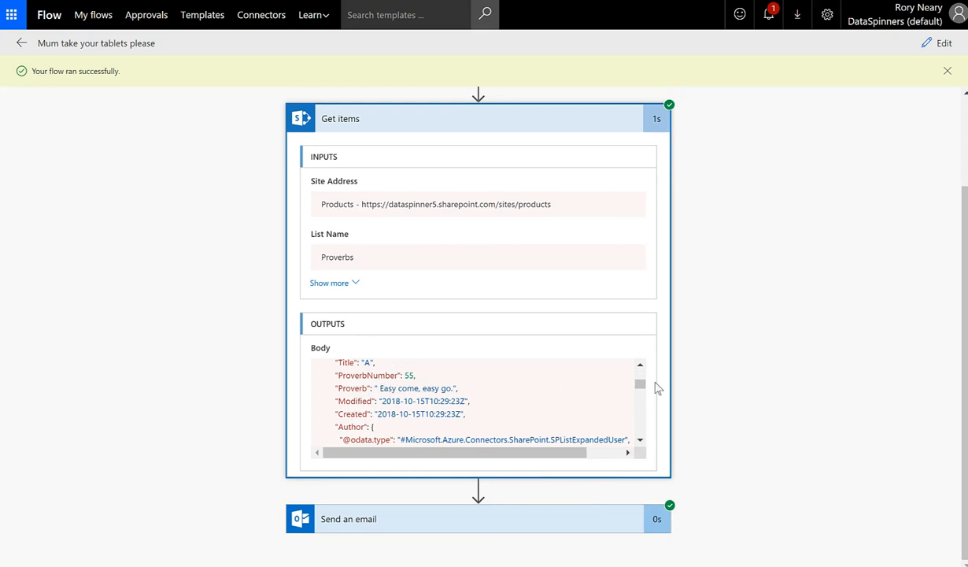
left_click_drag(642, 384, 642, 372)
left_click(521, 118)
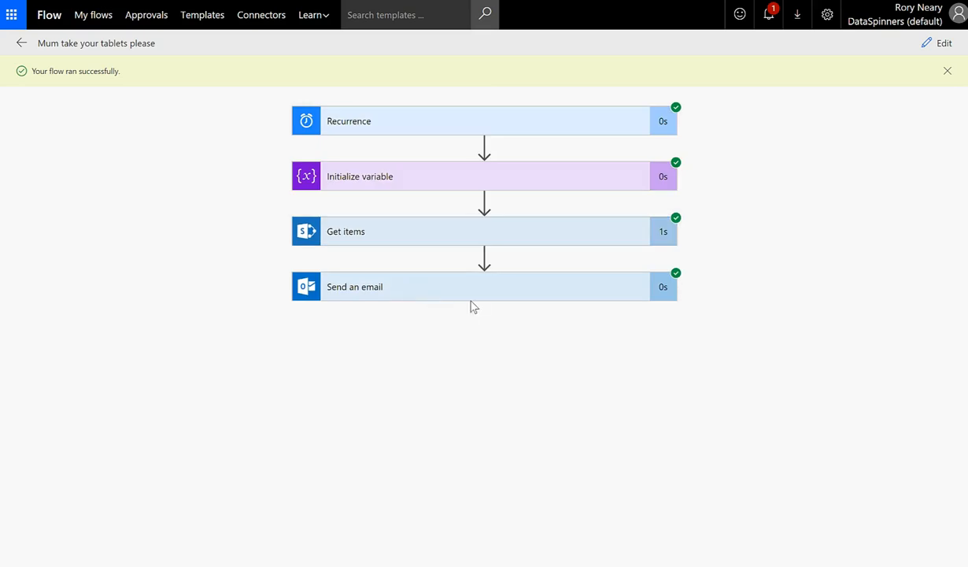
left_click(944, 72)
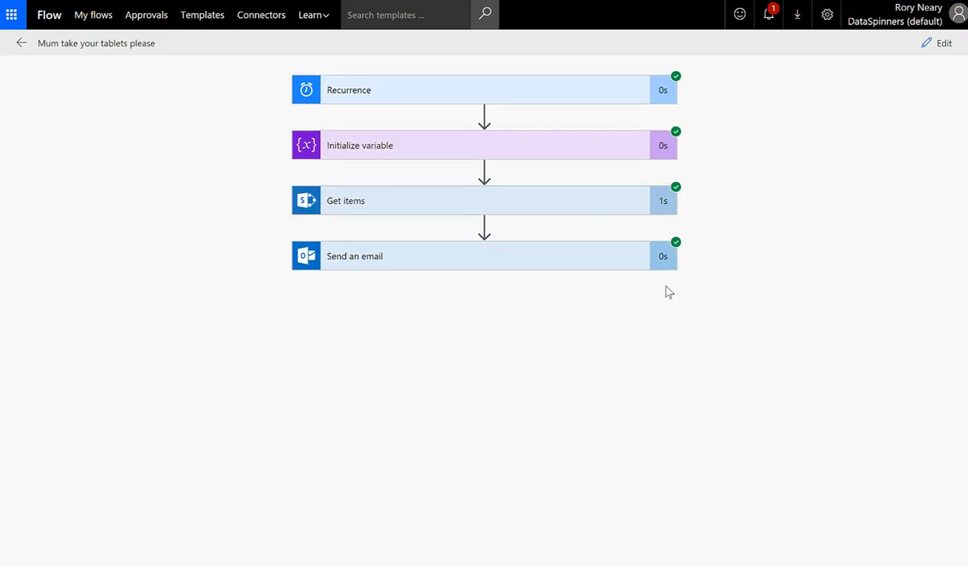
In edit mode, insert the Proverb dynamic field, found by searching 'prov', into the Send an email Body
left_click(937, 48)
left_click(397, 282)
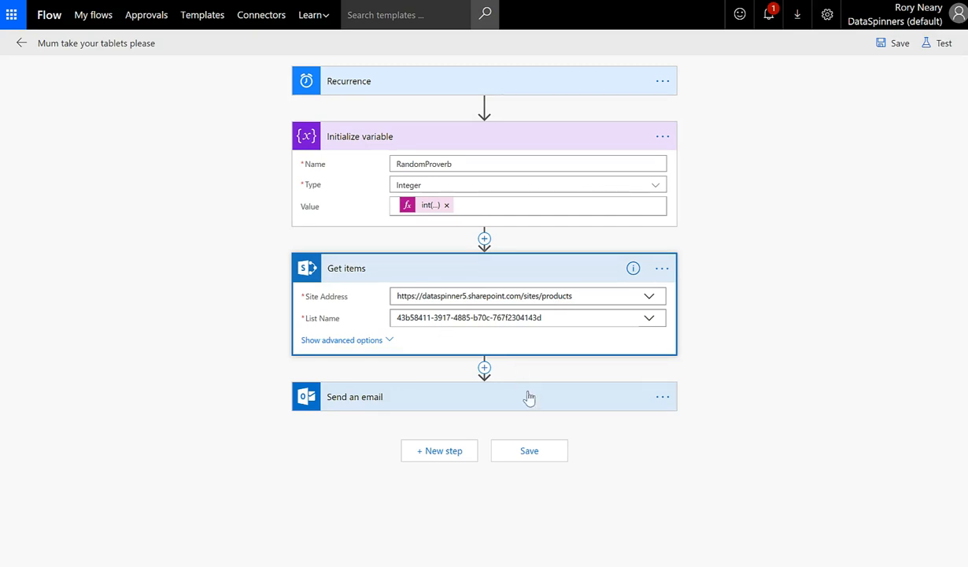
left_click(387, 403)
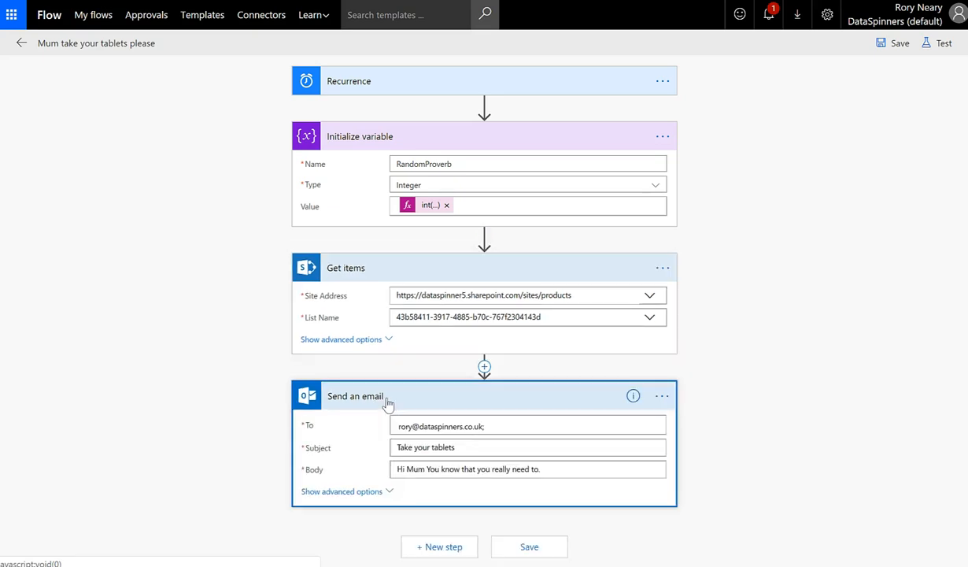
left_click(583, 471)
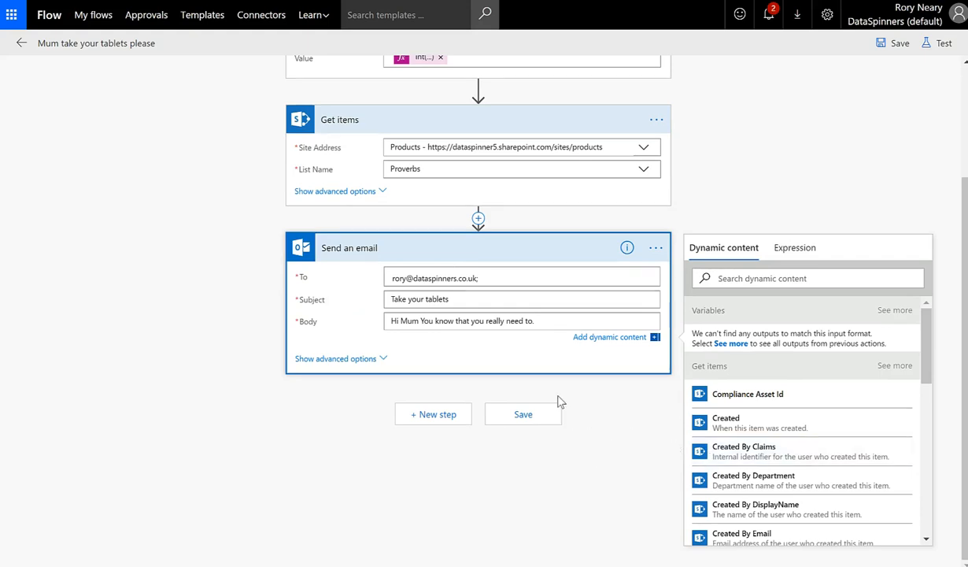
left_click(791, 278)
type("prov")
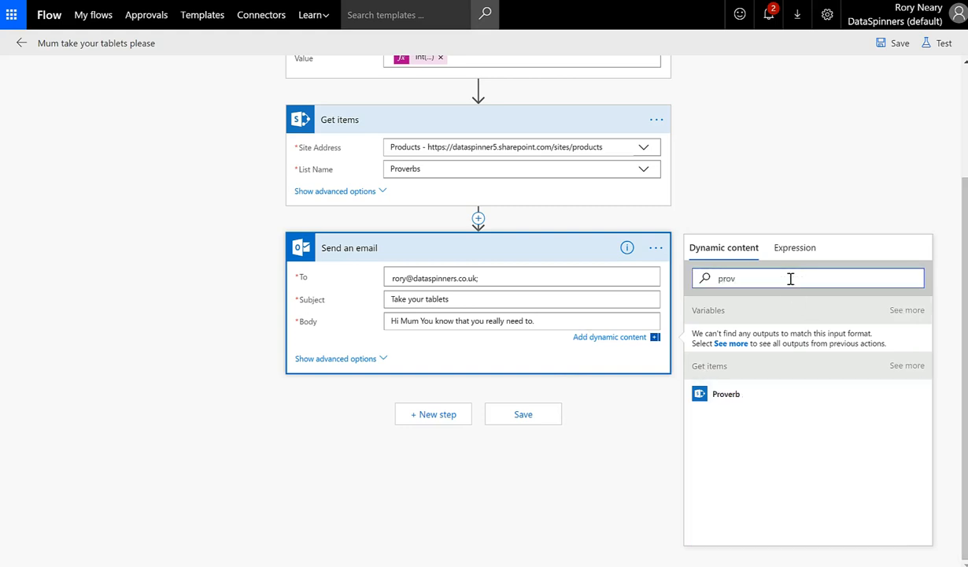
left_click(742, 400)
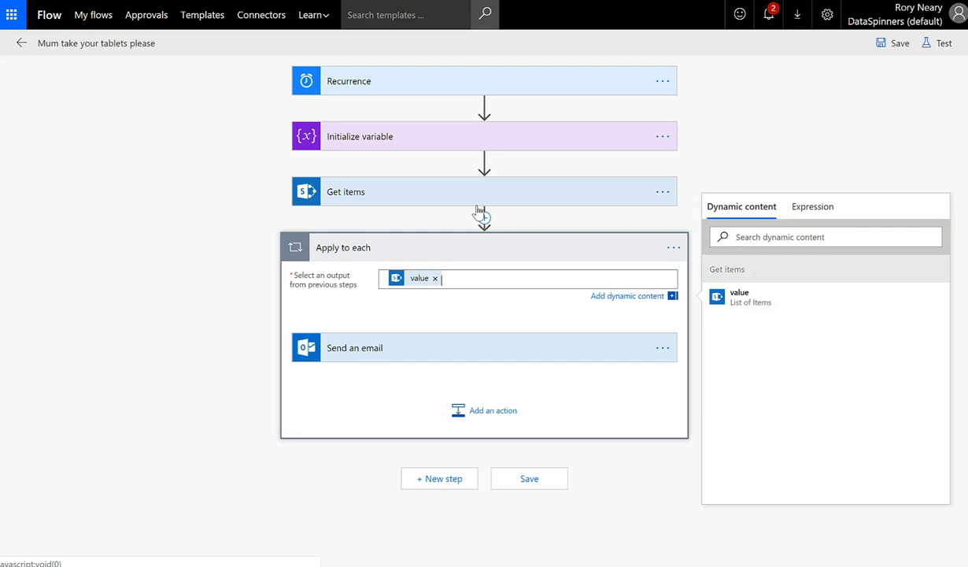
Check that the looped Send an email Body holds the Proverb field, then save the flow
left_click(424, 355)
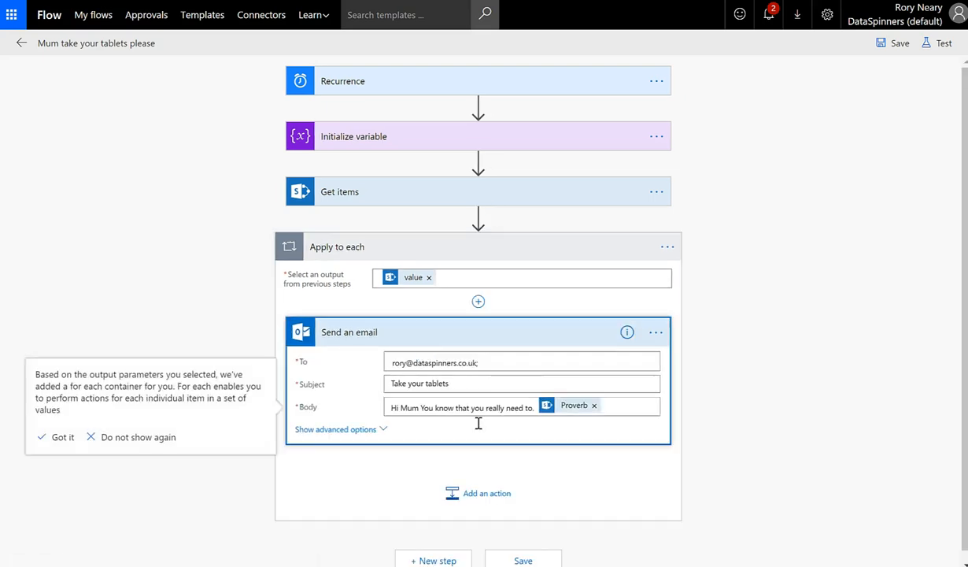
left_click(434, 405)
left_click(894, 45)
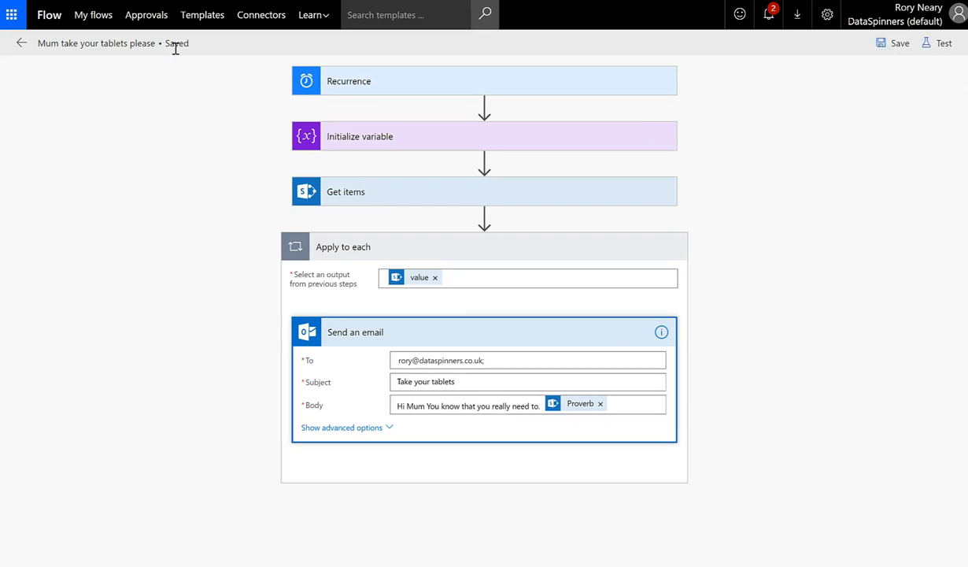
Run a manual test with 'I'll perform the trigger action' and Run flow, then close the confirmation
left_click(933, 45)
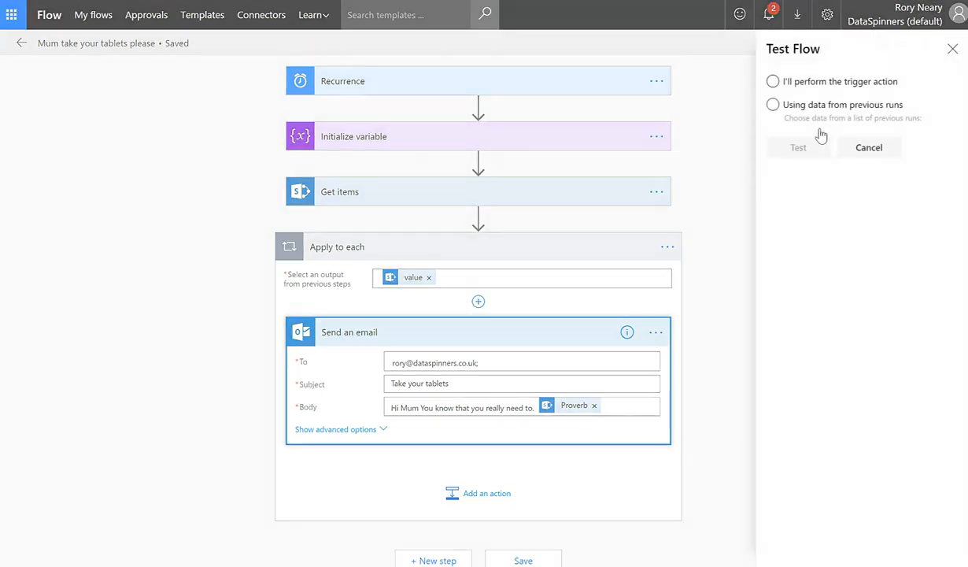
left_click(773, 83)
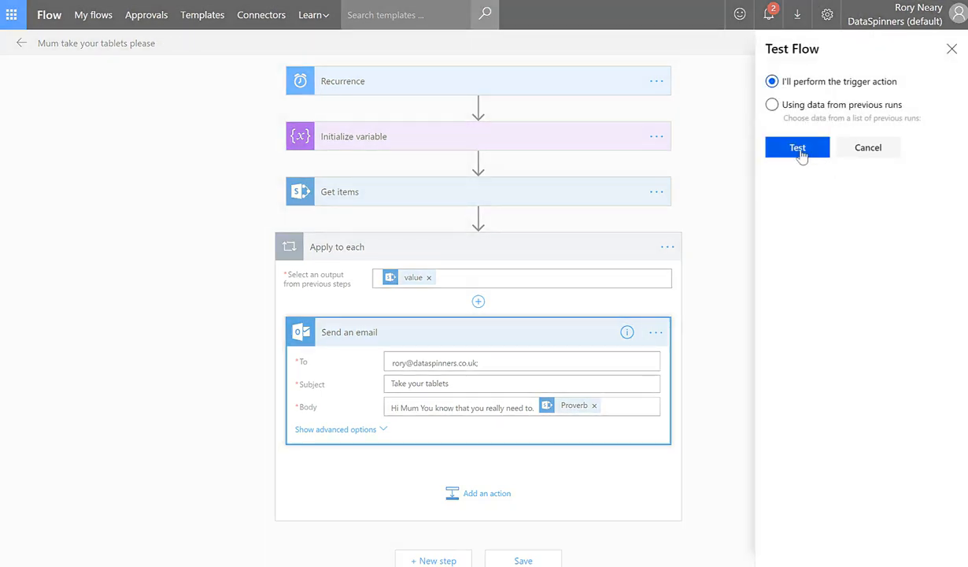
left_click(798, 149)
left_click(554, 354)
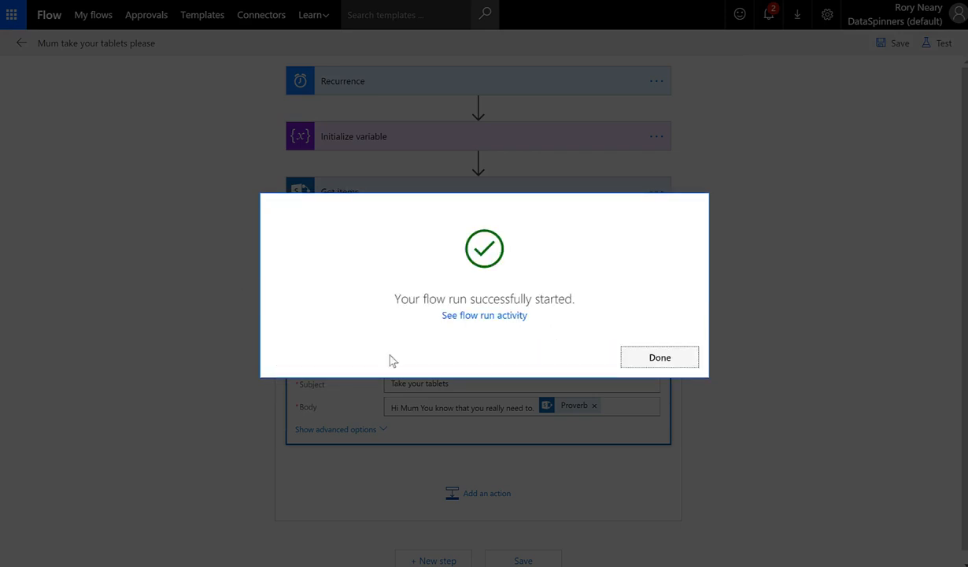
left_click(638, 362)
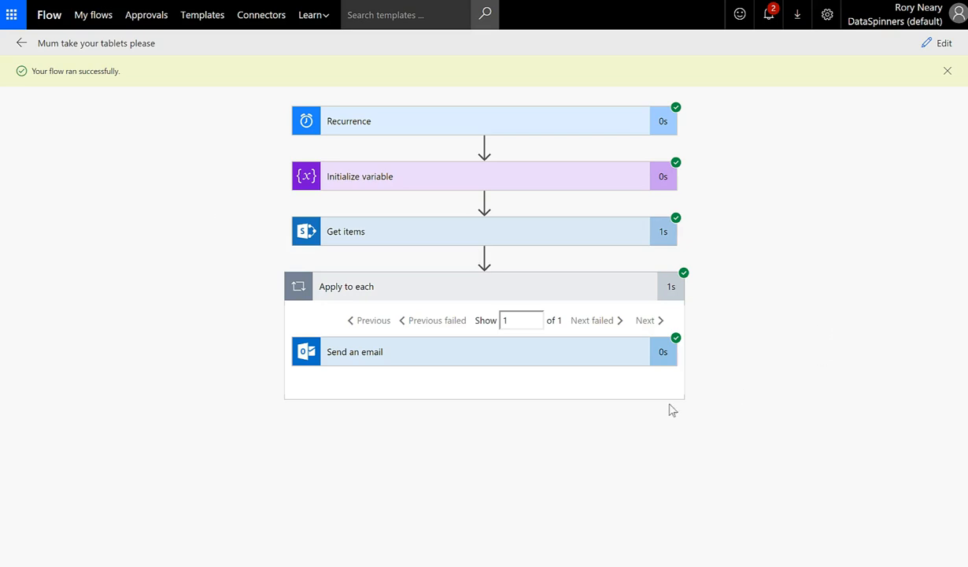
Verify the Send an email body ended with 'A fool and his money are soon parted.', then reopen the editor
left_click(420, 368)
scroll(254, 361, "down", 3)
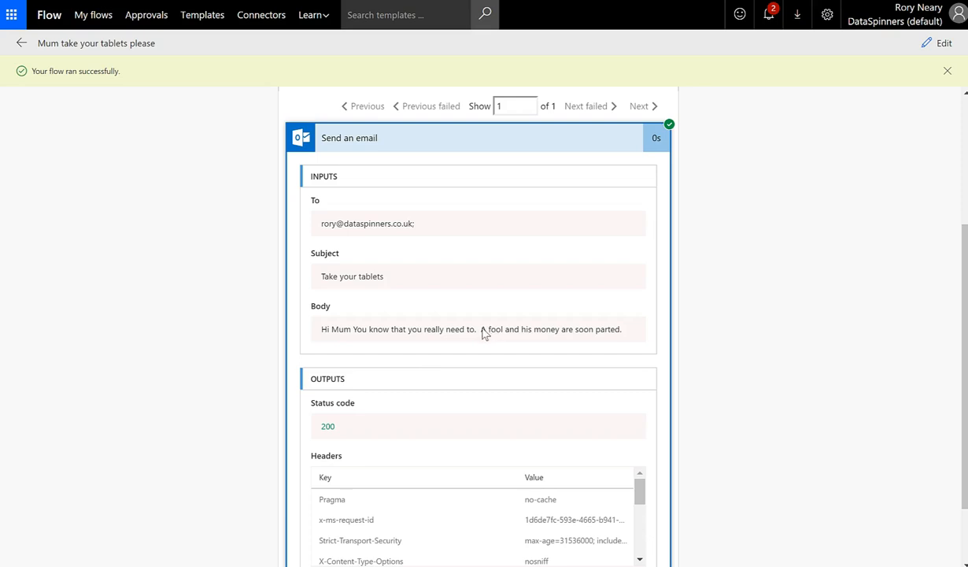
scroll(856, 318, "up", 3)
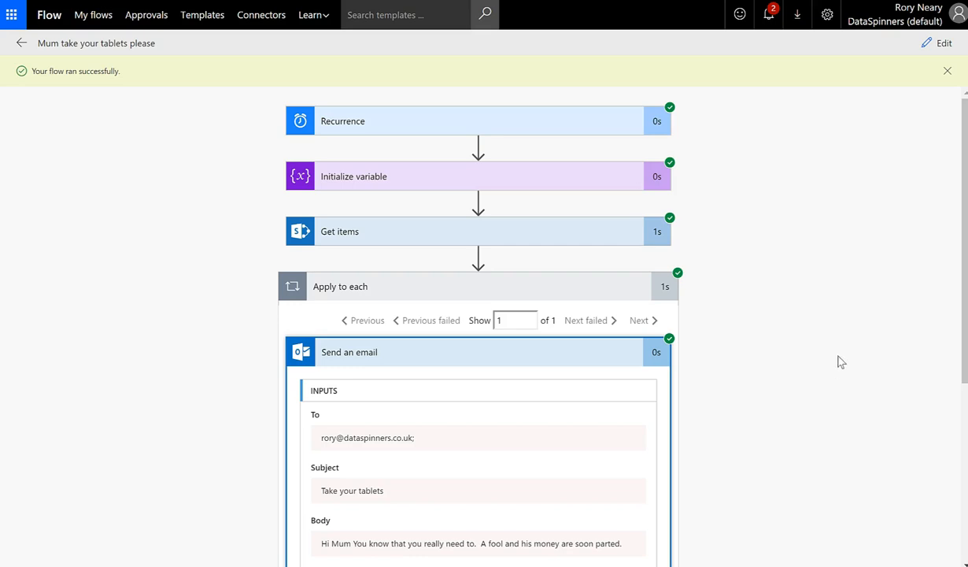
scroll(826, 389, "down", 3)
scroll(826, 389, "up", 3)
left_click(949, 72)
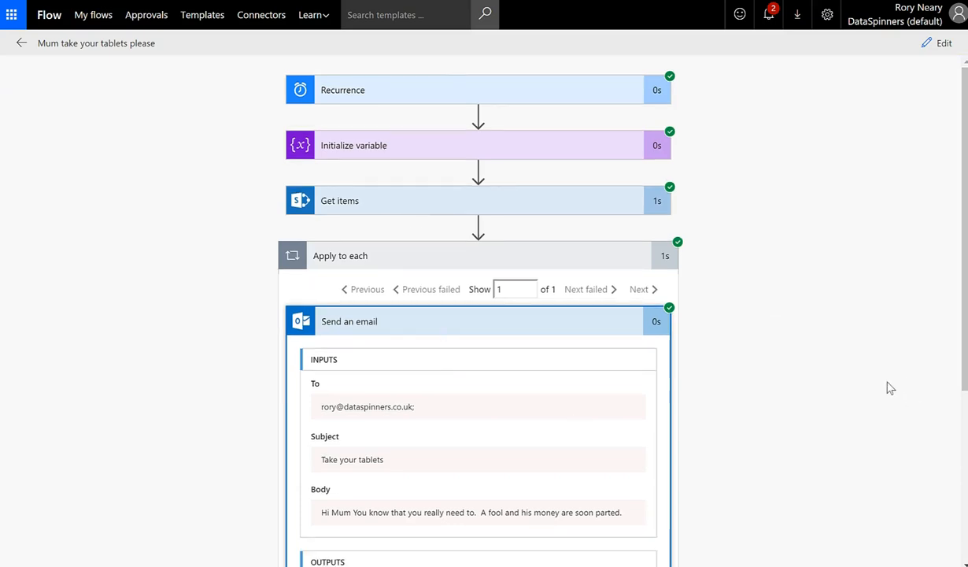
scroll(874, 416, "down", 3)
scroll(882, 416, "up", 3)
scroll(473, 378, "down", 1)
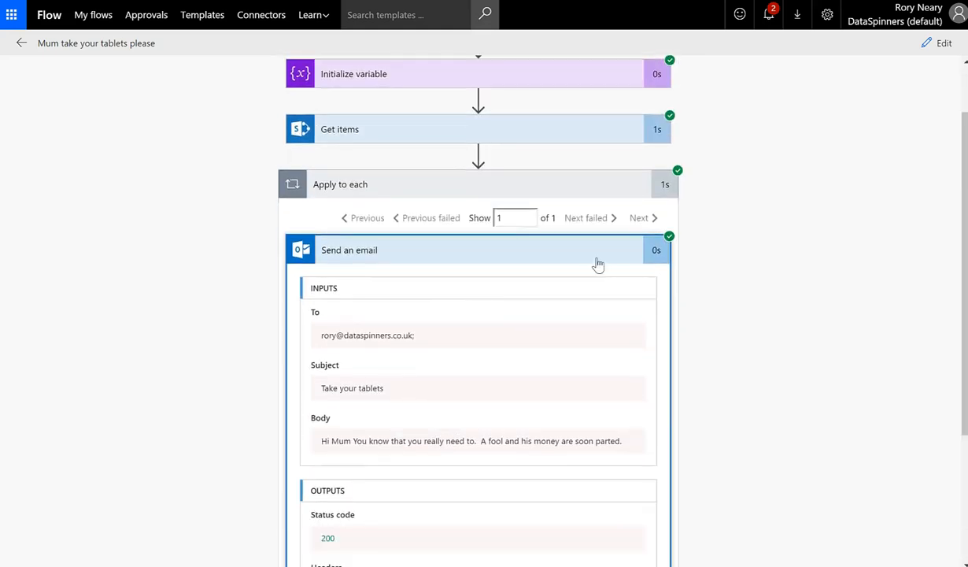
left_click(937, 42)
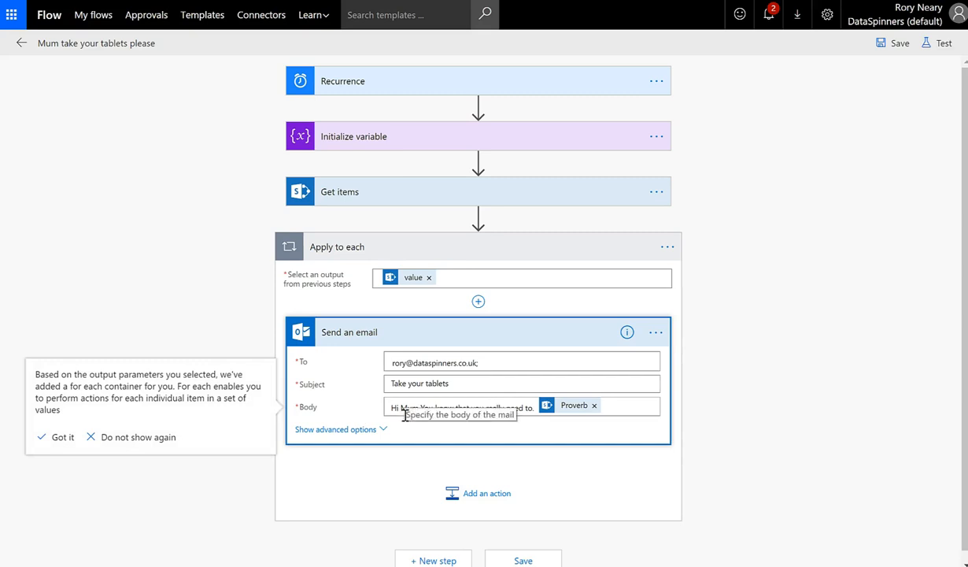
Dismiss the Apply to each 'Got it' tip, leaving the four-step flow open in the editor
scroll(405, 415, "down", 1)
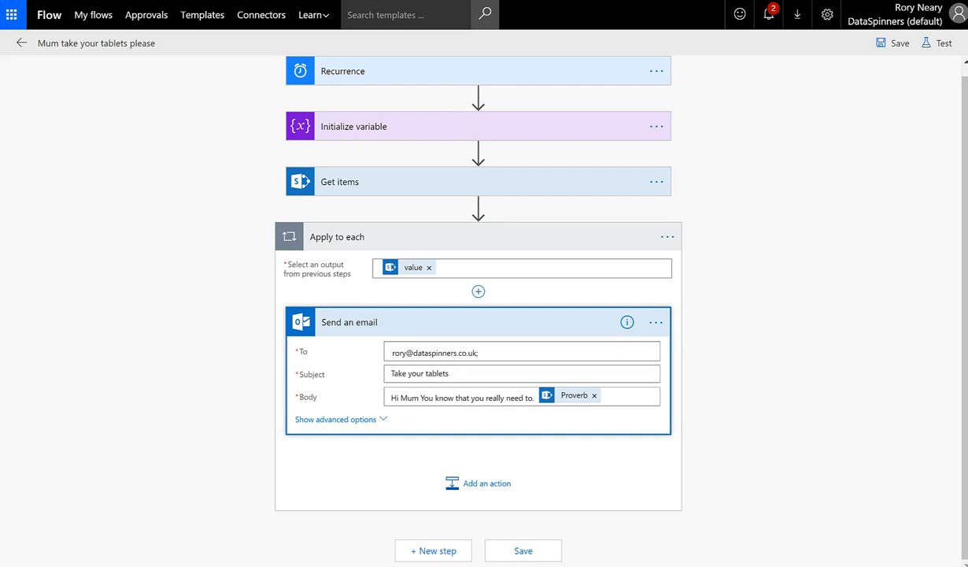
mouse_move(610, 566)
left_click(609, 543)
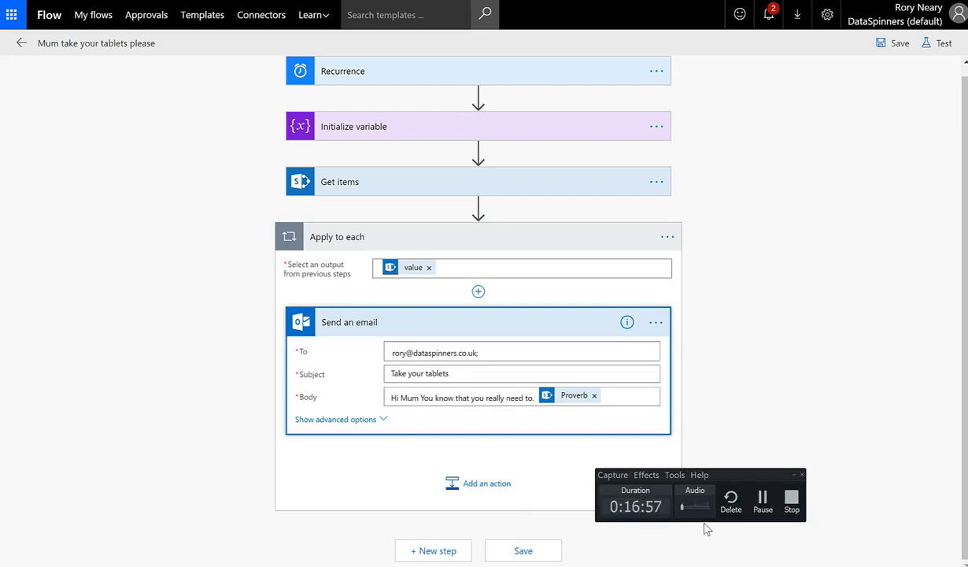
left_click(794, 496)
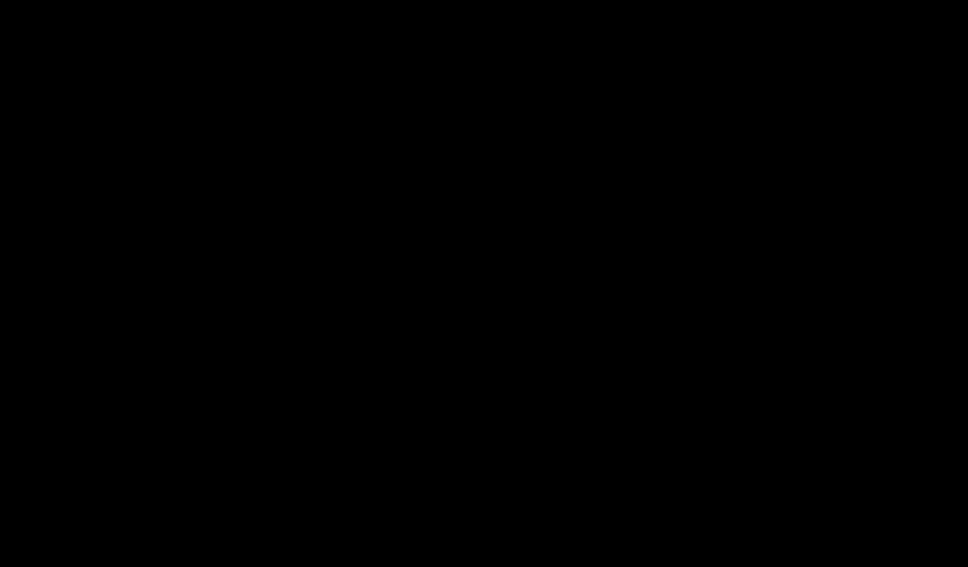